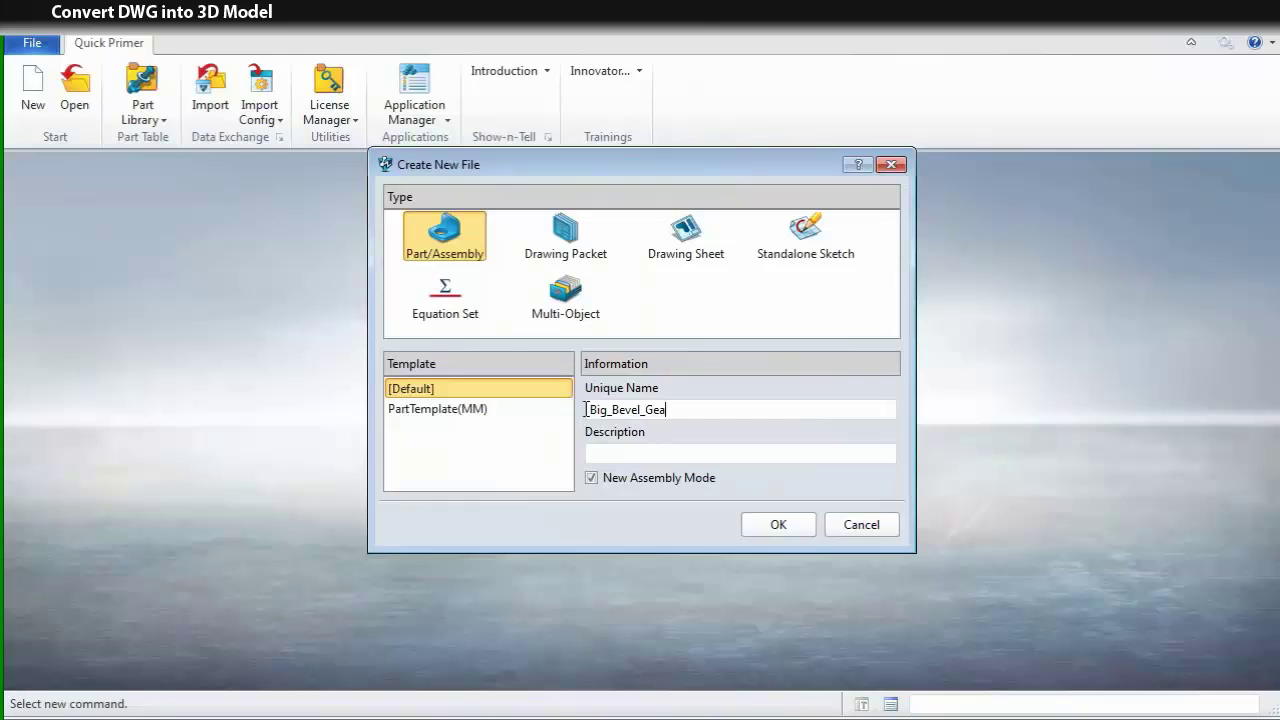
- Create the Big_Bevel_Gear part and set the DWG import filter to exclude the four thicker line widths
left_click(784, 527)
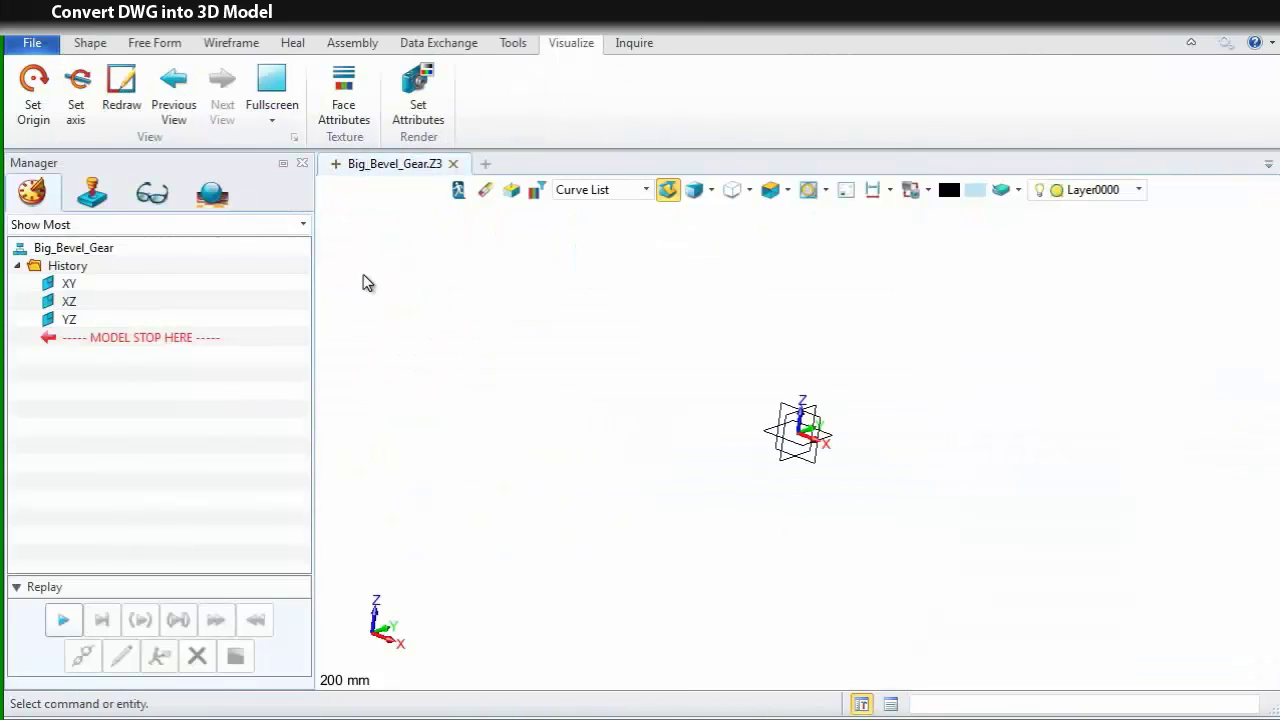
left_click(30, 42)
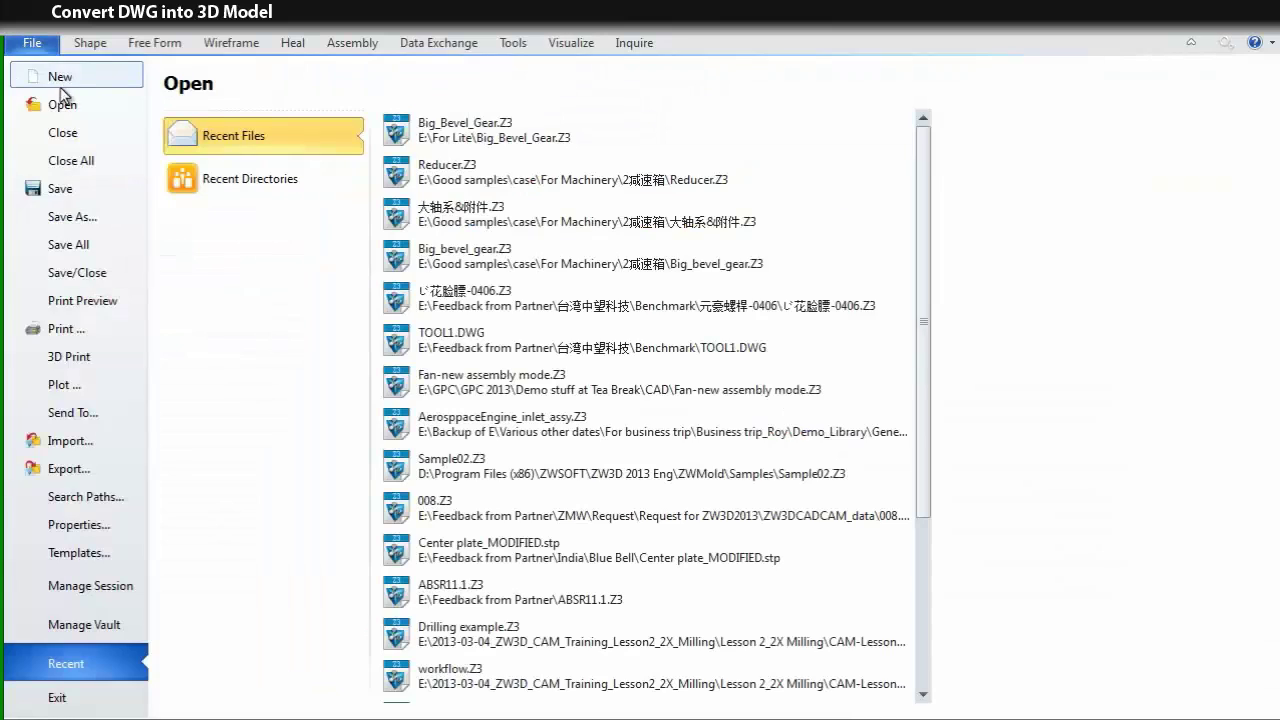
left_click(70, 441)
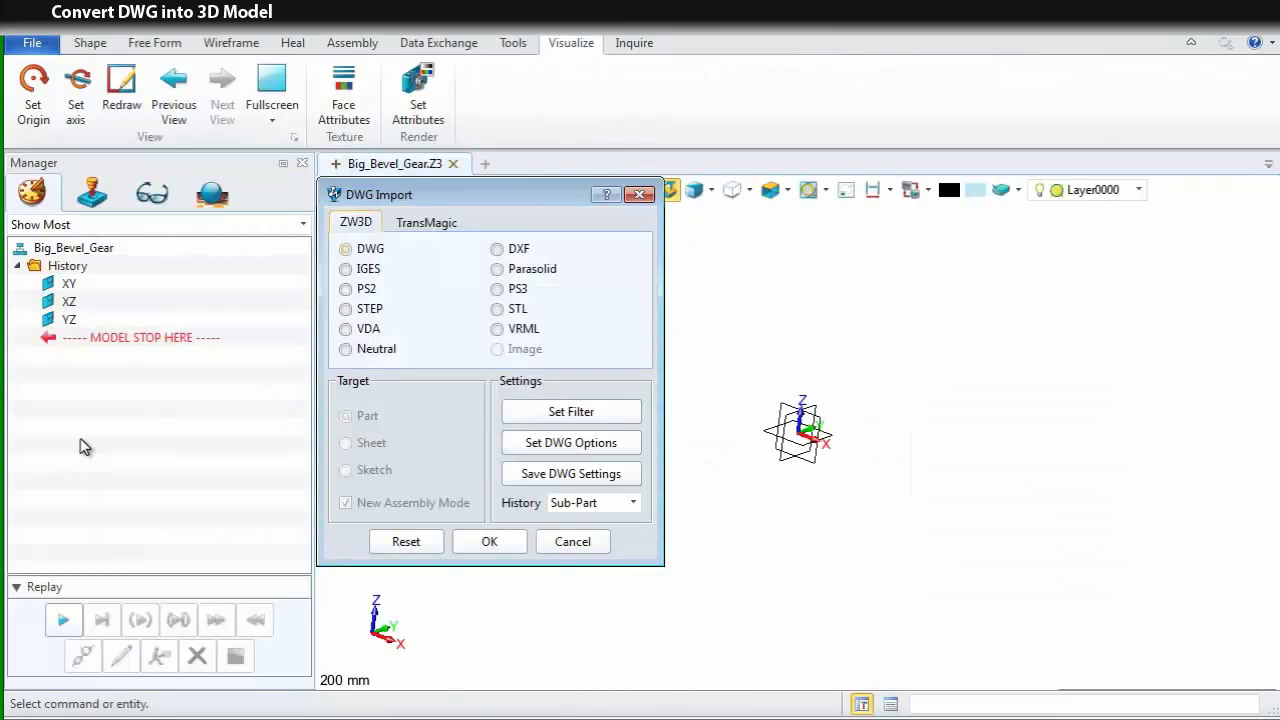
left_click(550, 414)
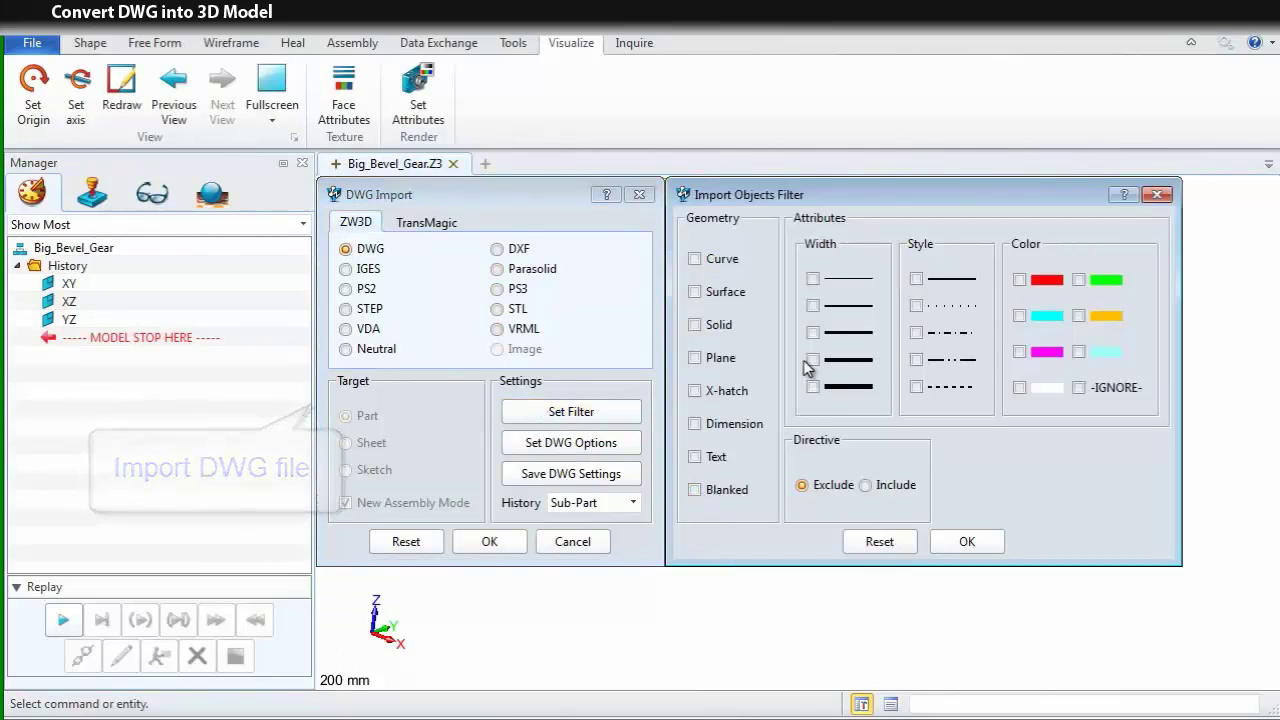
left_click(812, 305)
left_click(813, 333)
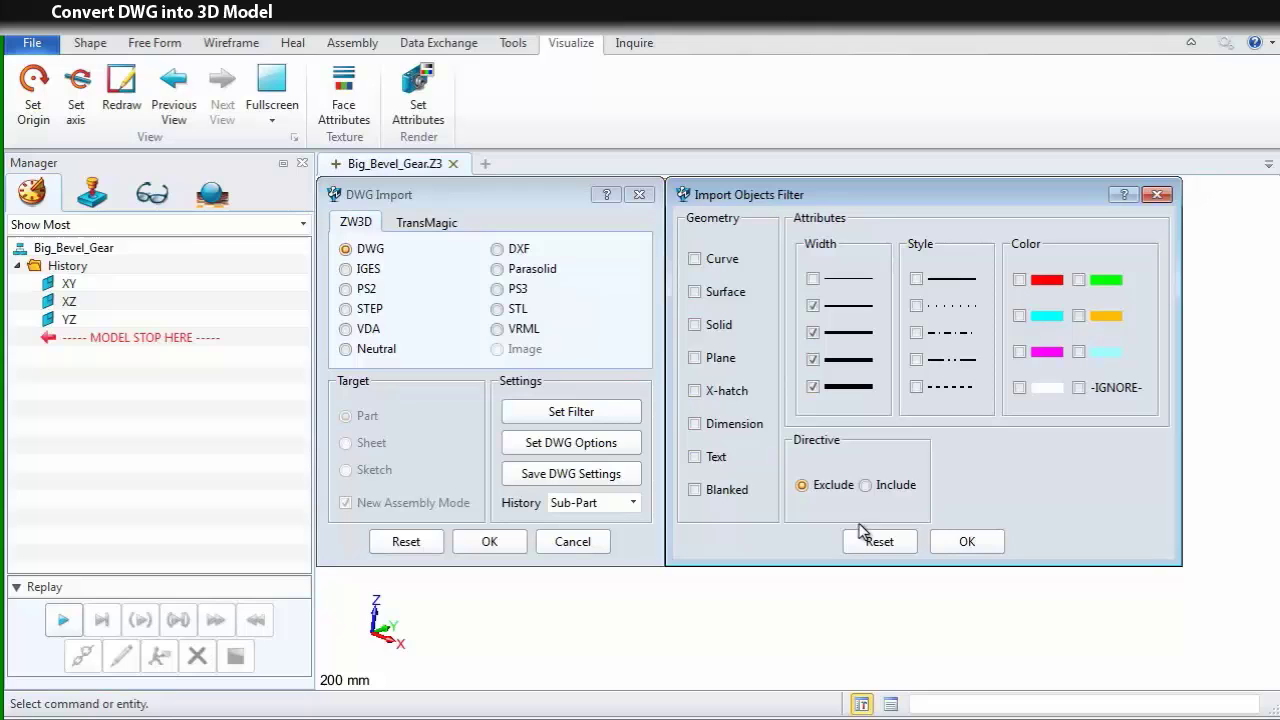
left_click(964, 545)
- Import the drawing Big_bevel_gear.dwg into the part
left_click(506, 540)
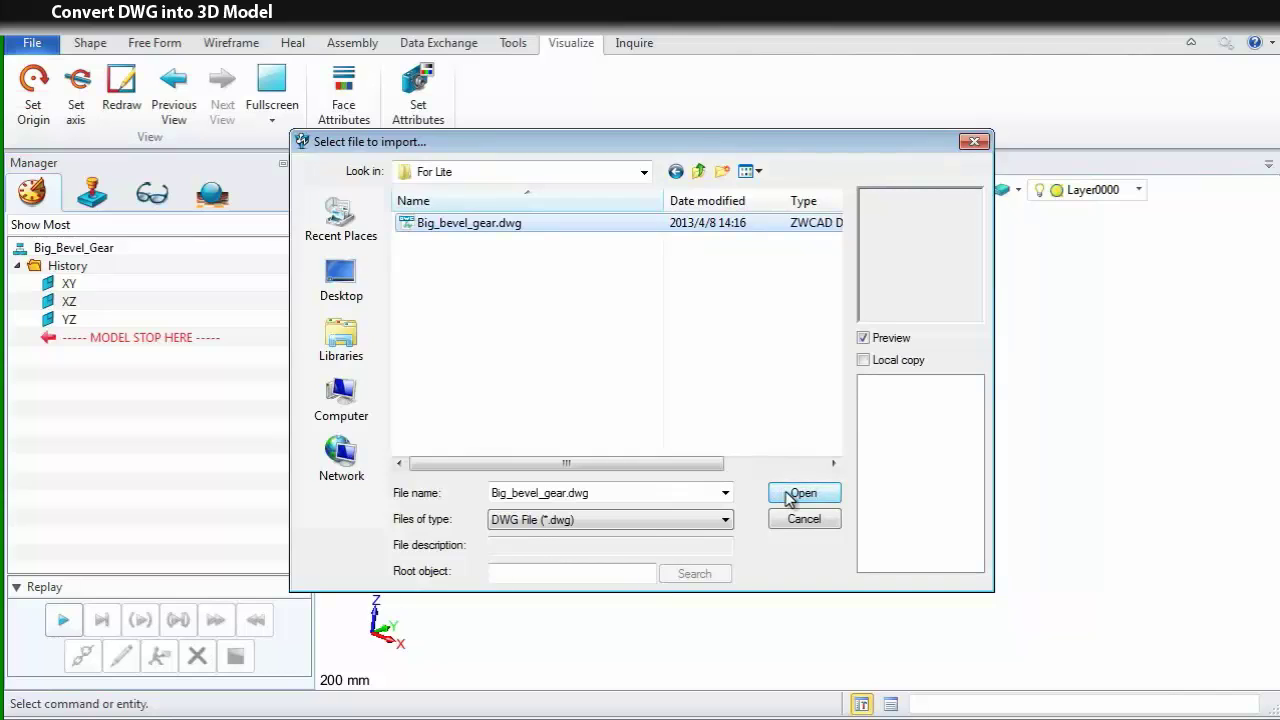
left_click(786, 492)
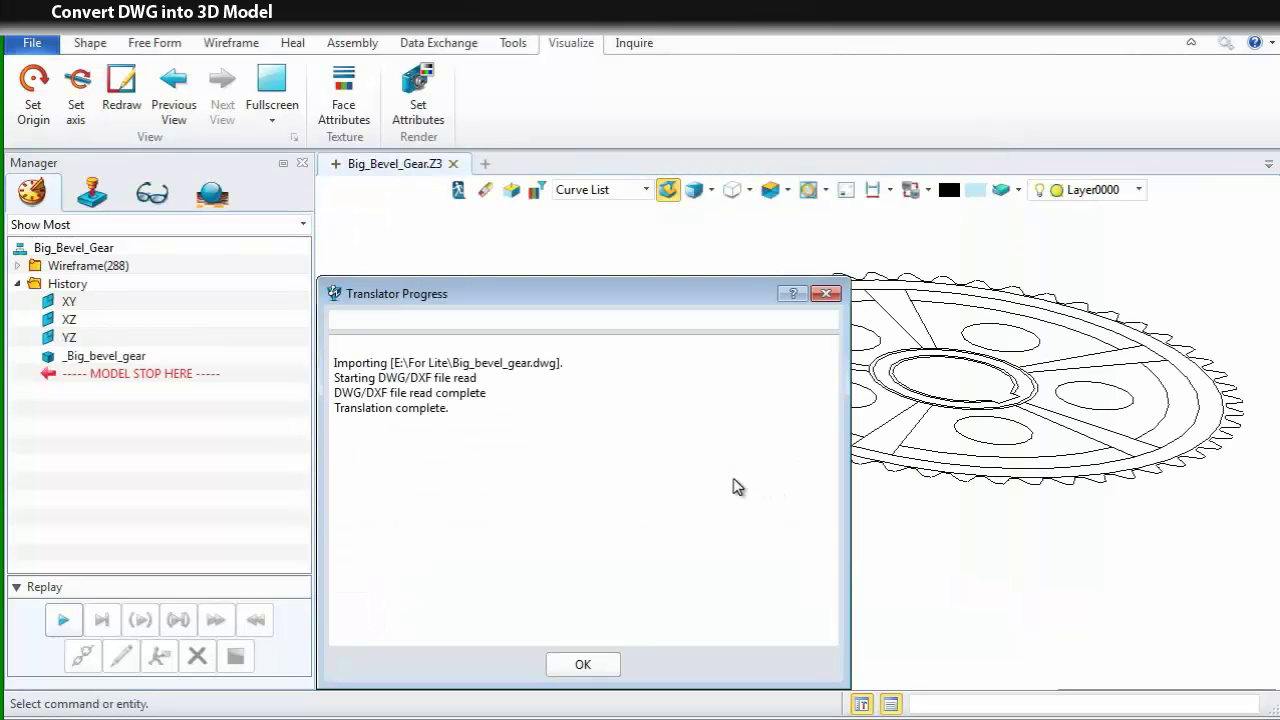
left_click(588, 666)
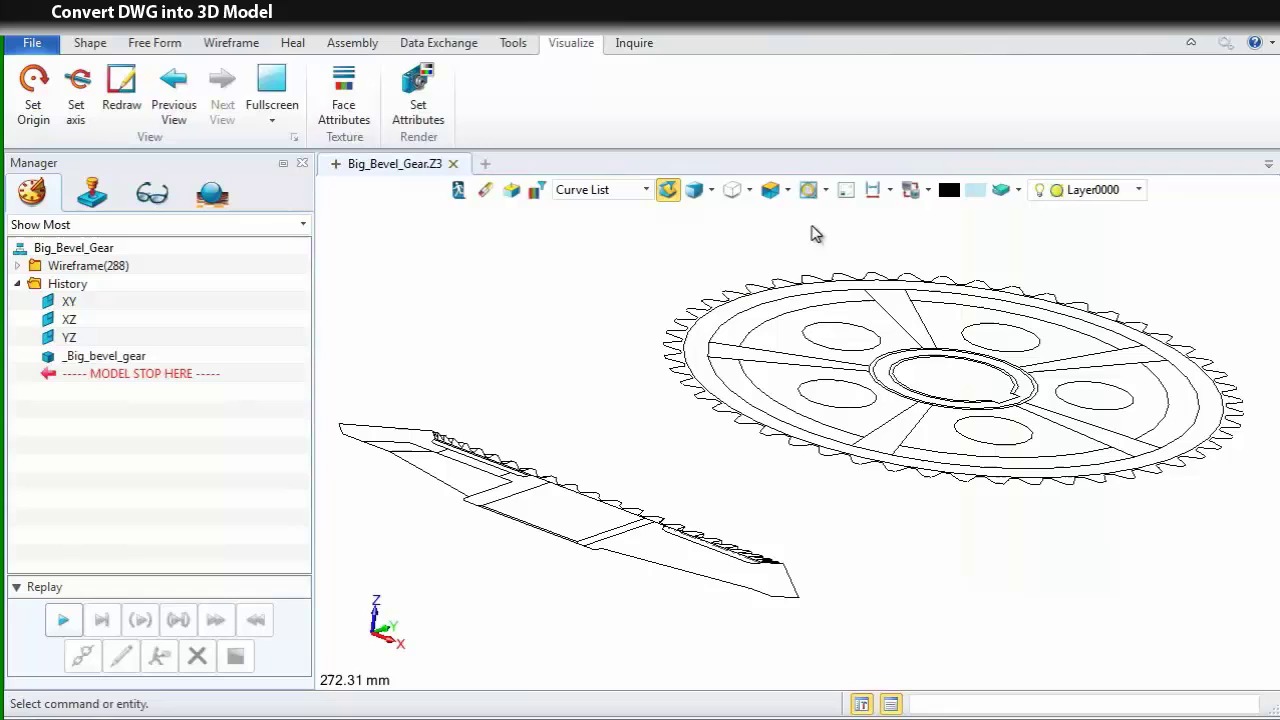
- Switch to the top view and erase the unneeded imported wireframe entity
left_click(790, 191)
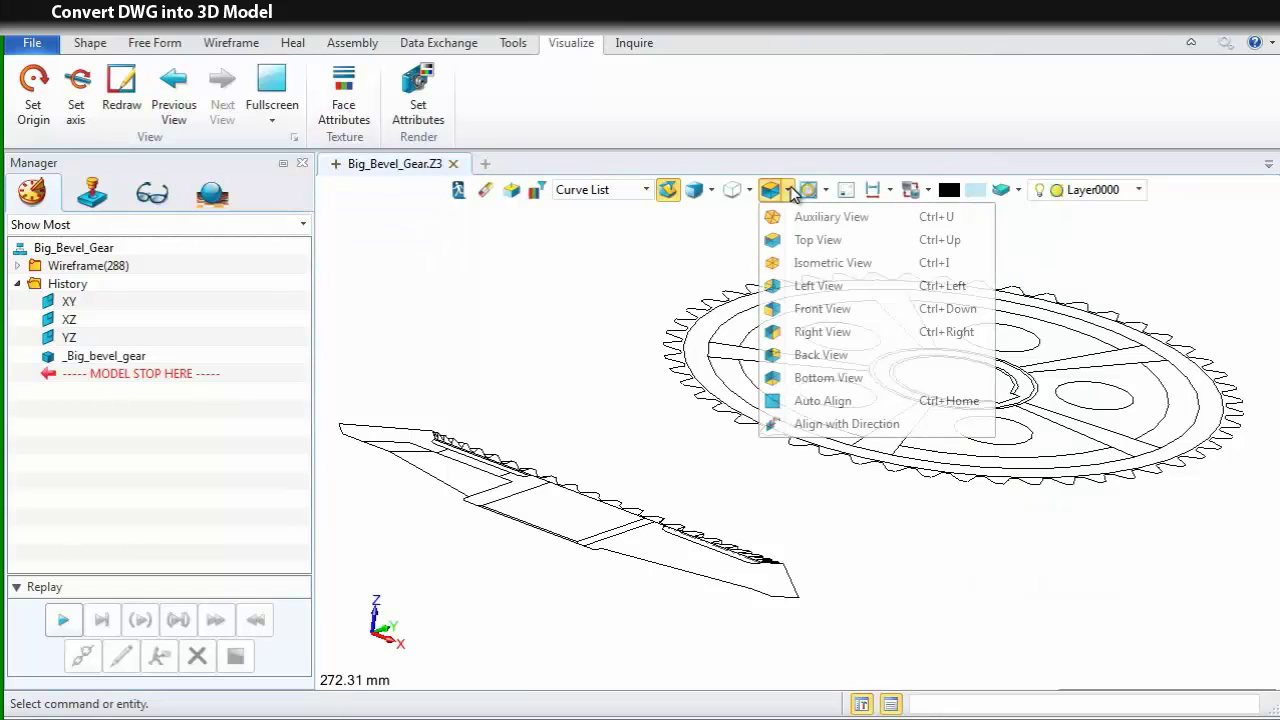
left_click(831, 241)
key("Delete")
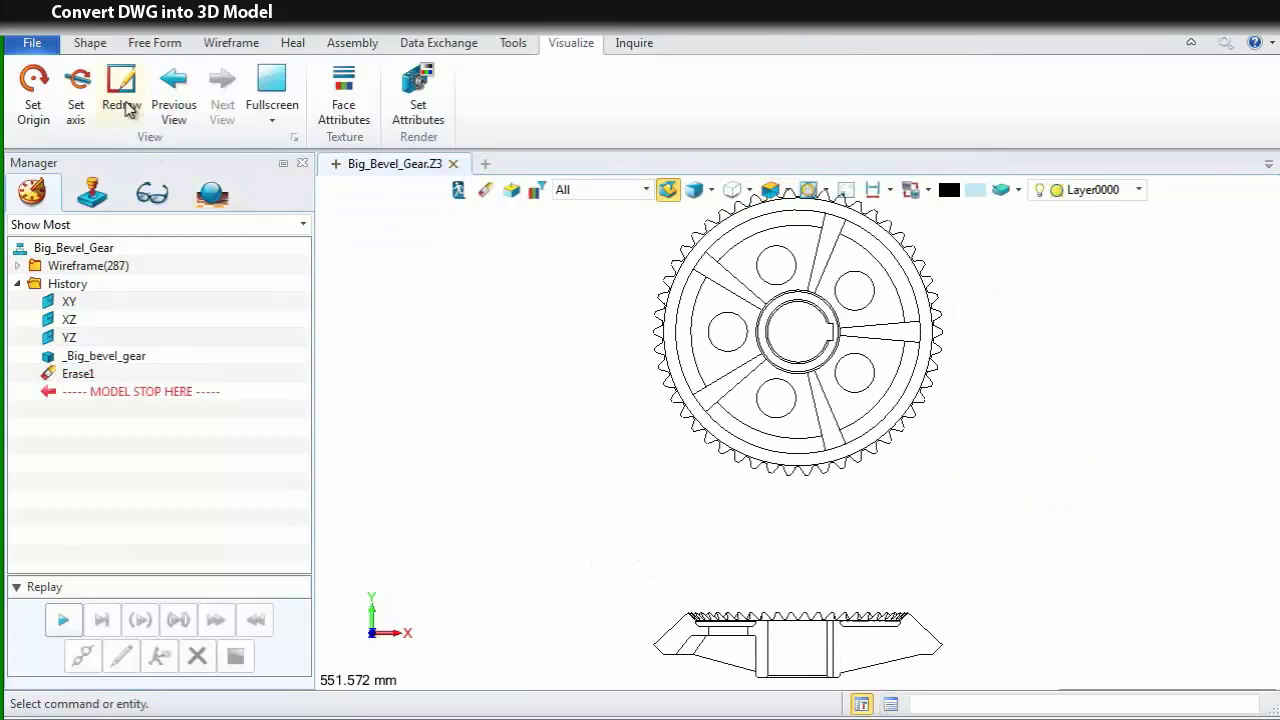
- Move the circular gear view point to point, from the center of curvature of its bore to the origin
left_click(95, 45)
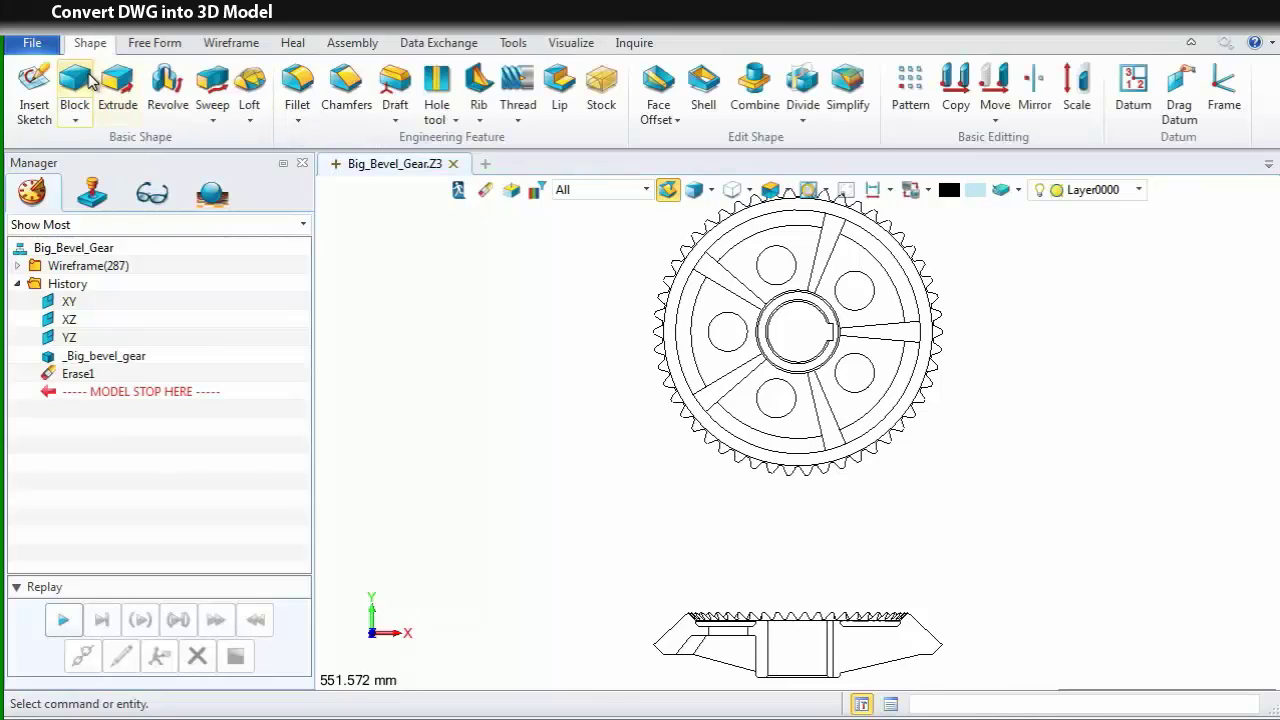
left_click(994, 86)
scroll(848, 400, "down", 3)
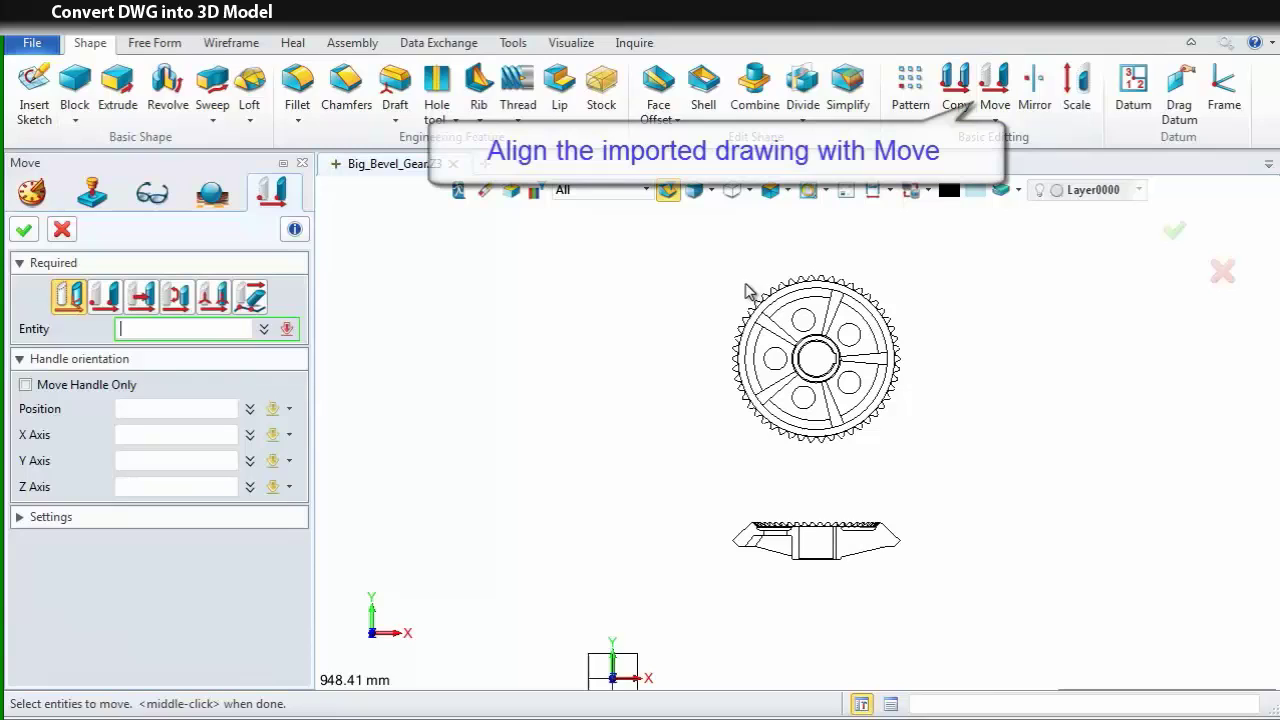
left_click(105, 296)
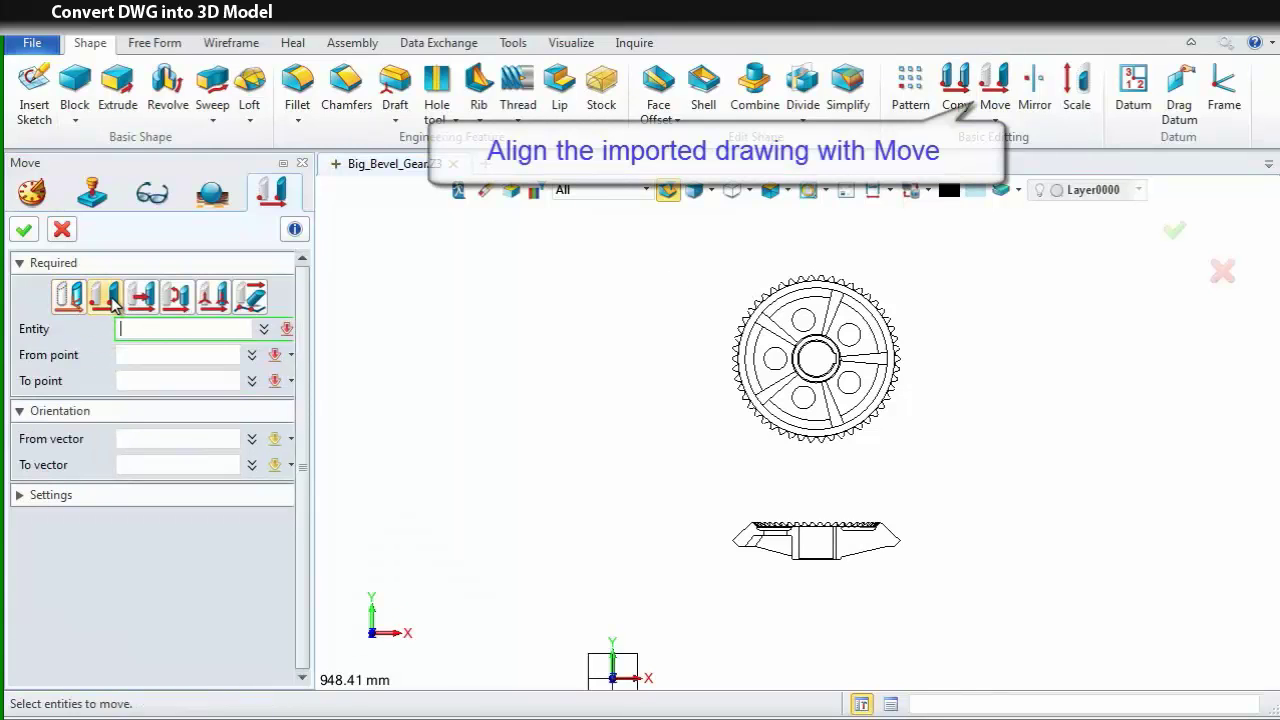
left_click_drag(701, 280, 936, 460)
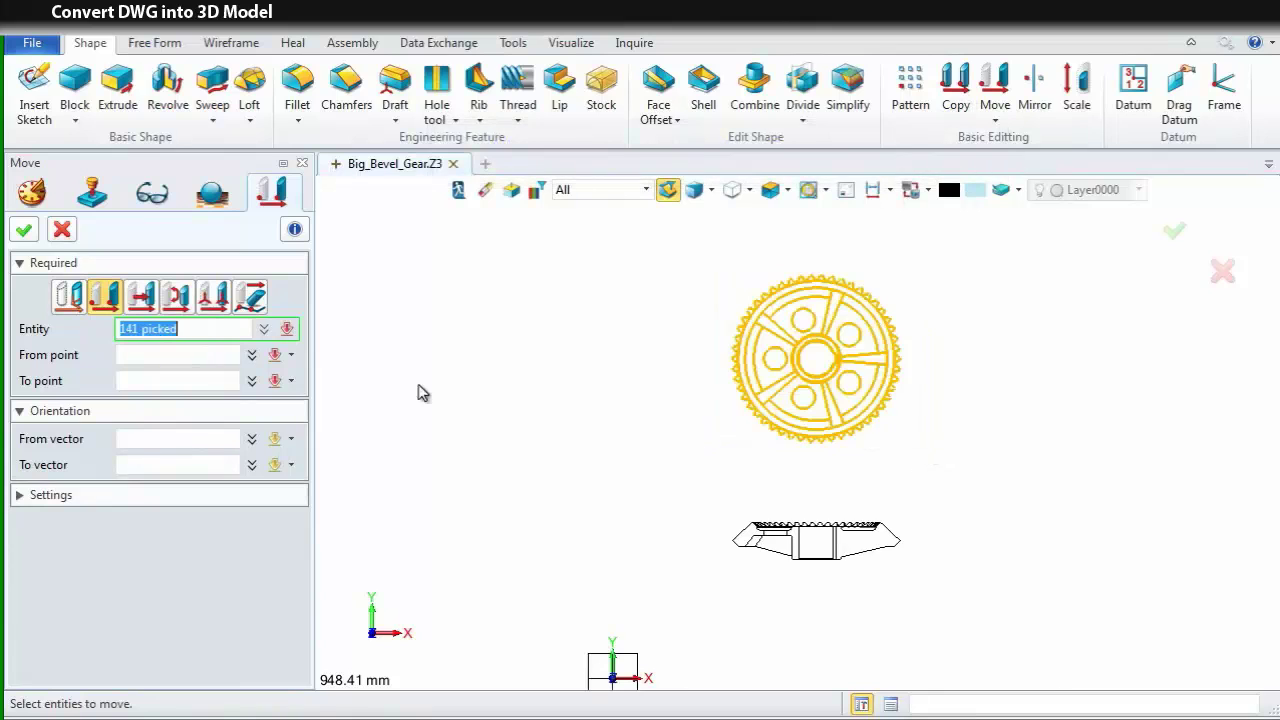
left_click(183, 349)
right_click(421, 315)
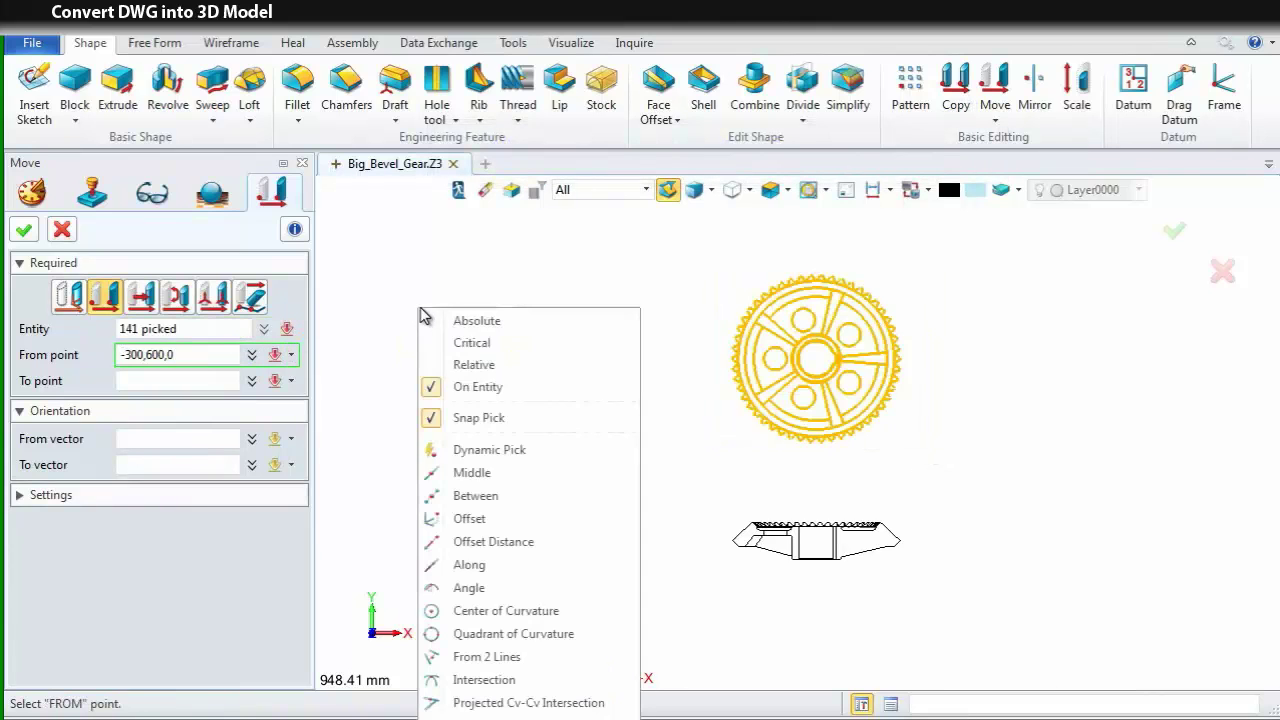
left_click(503, 609)
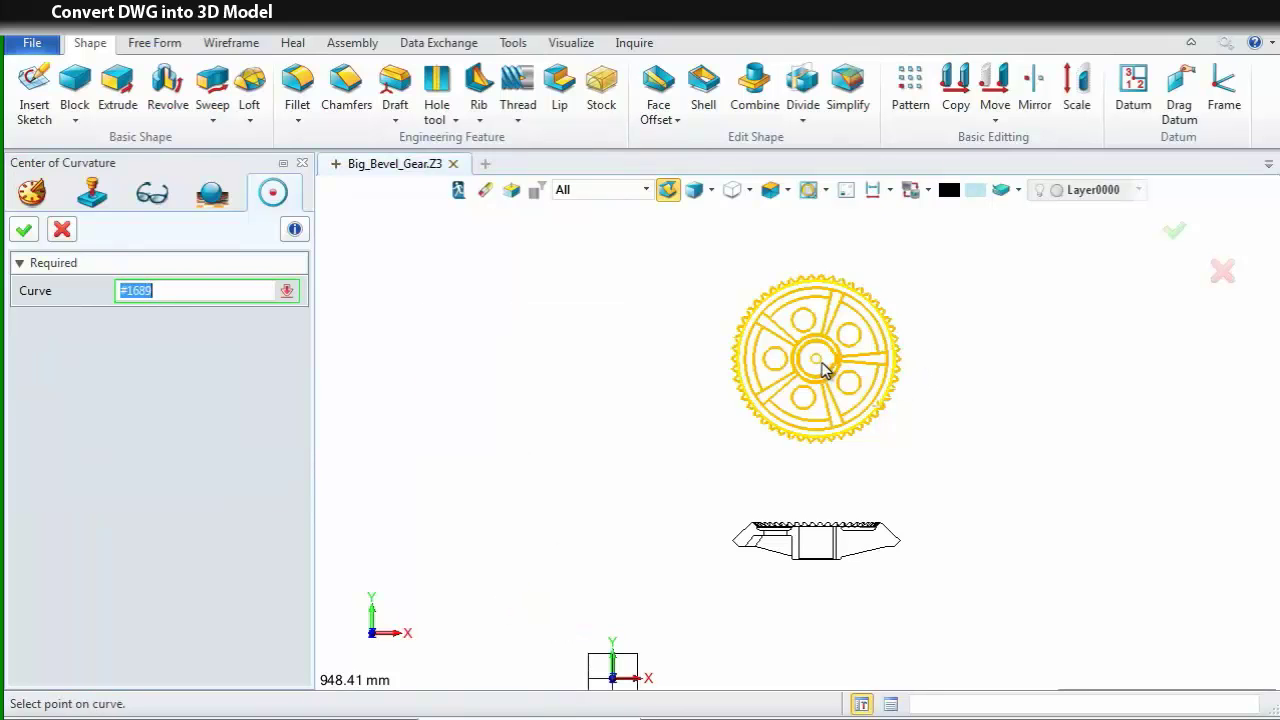
scroll(828, 368, "up", 6)
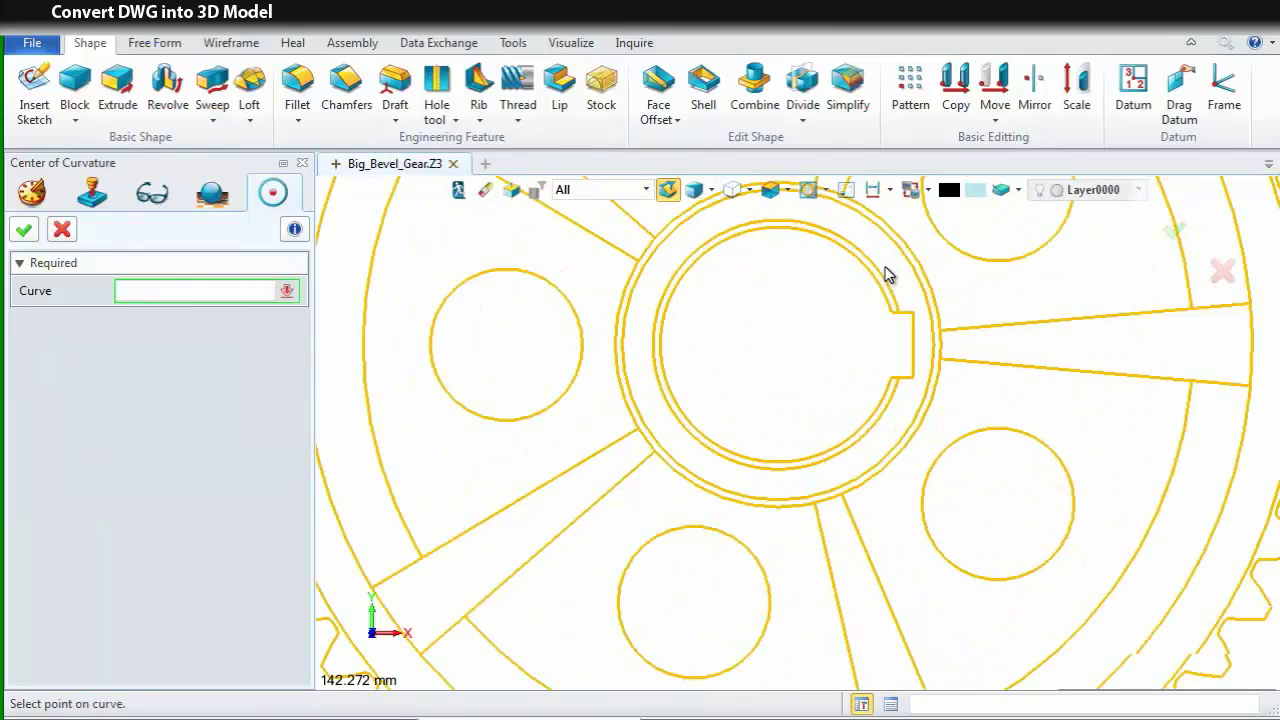
left_click(866, 278)
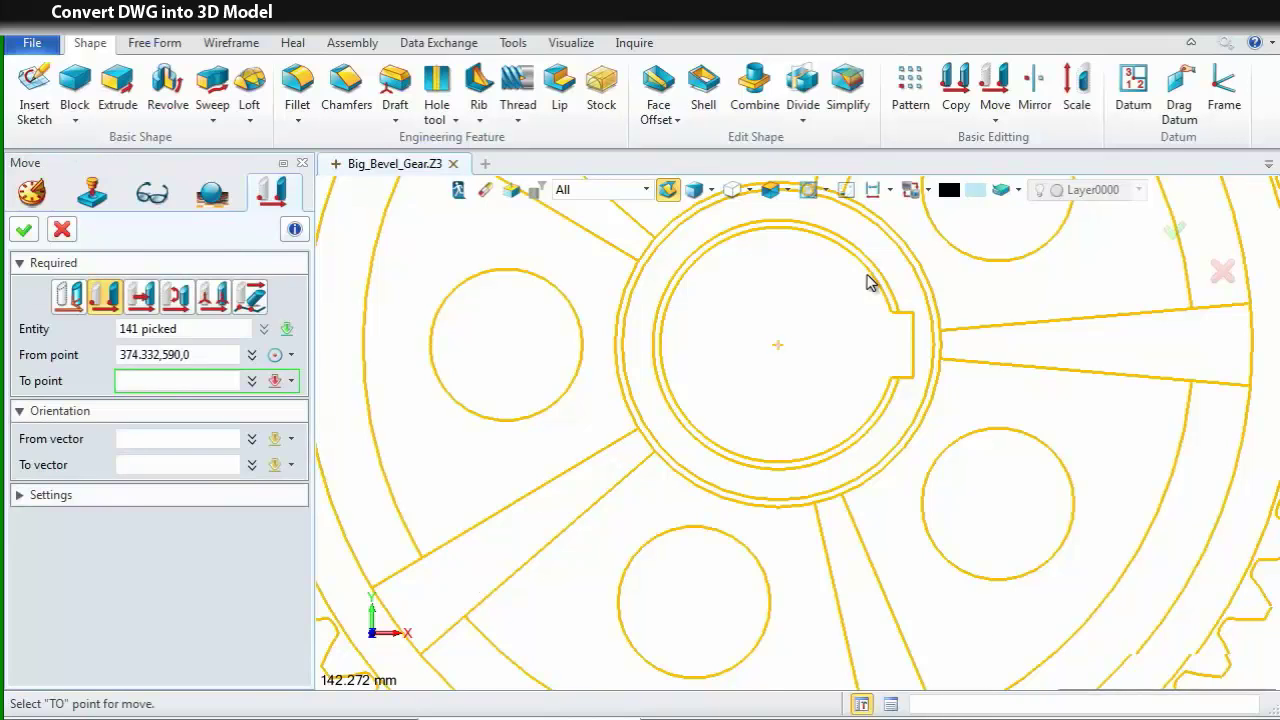
left_click(178, 379)
left_click(24, 230)
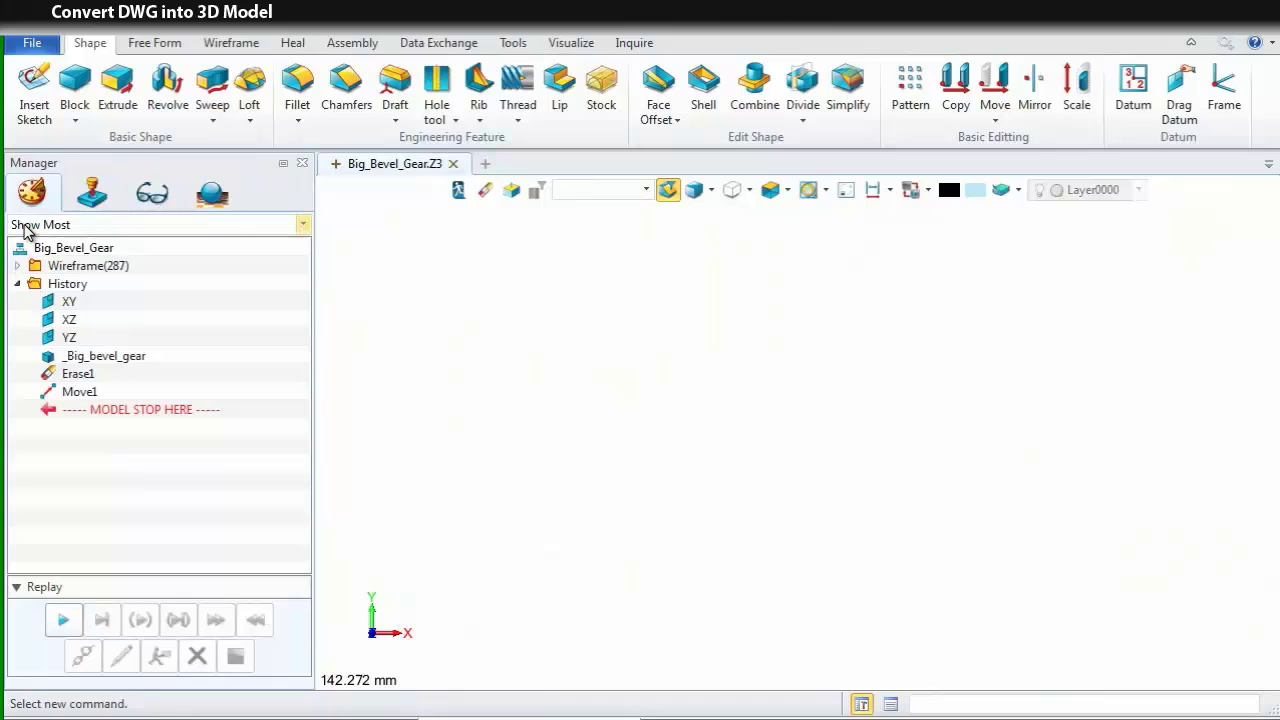
- Rotate the gear's side-view drawing to 270 degrees about the X axis with a dynamic move, aligning it to the XZ plane
key("ctrl+i")
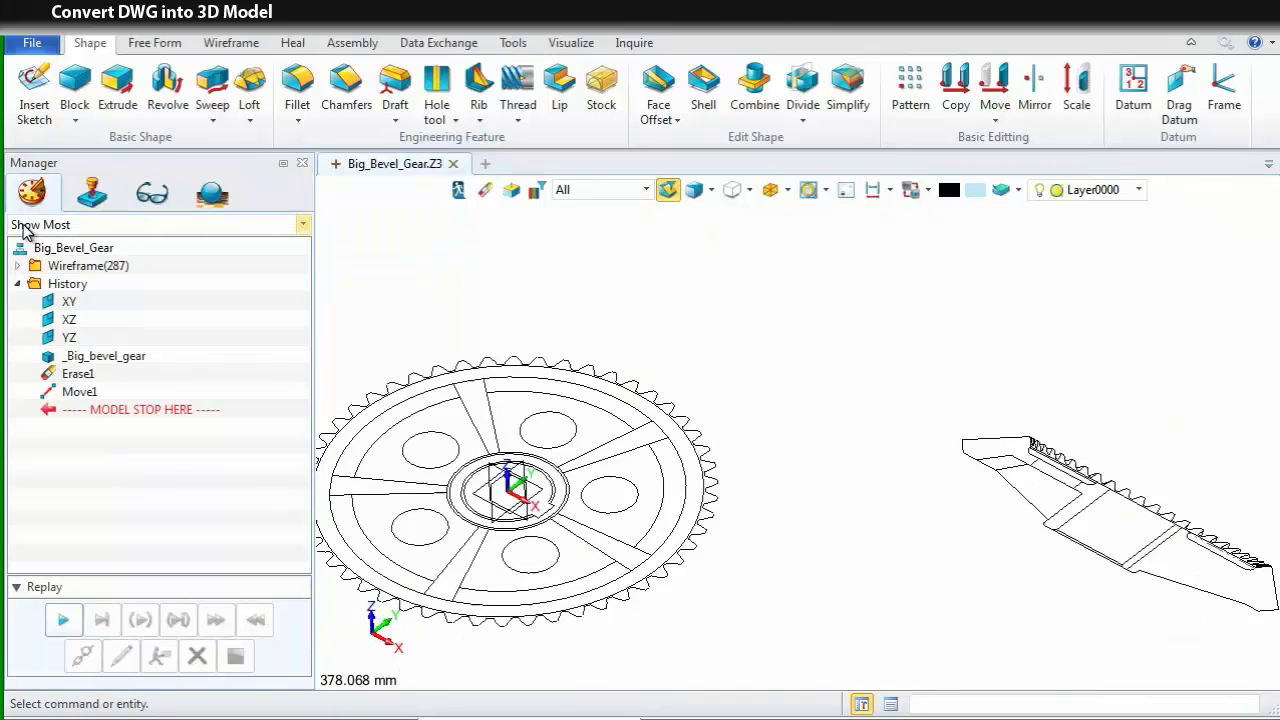
scroll(853, 445, "down", 3)
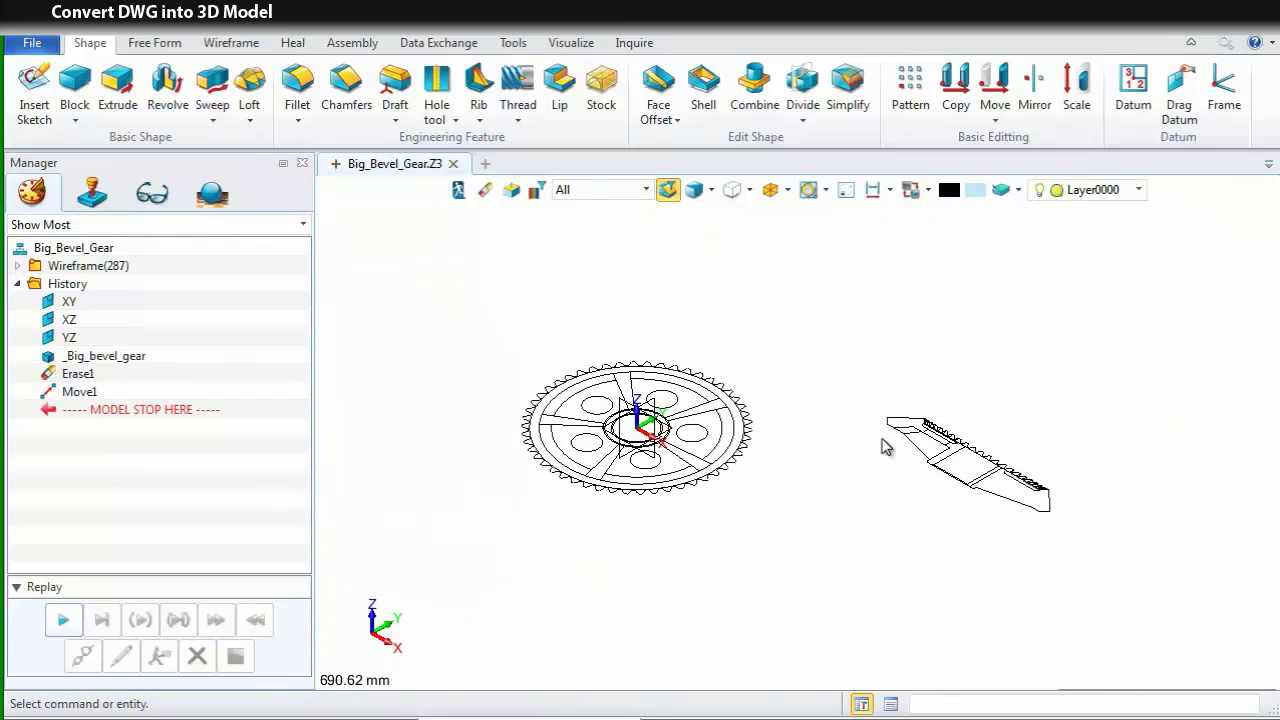
left_click(994, 92)
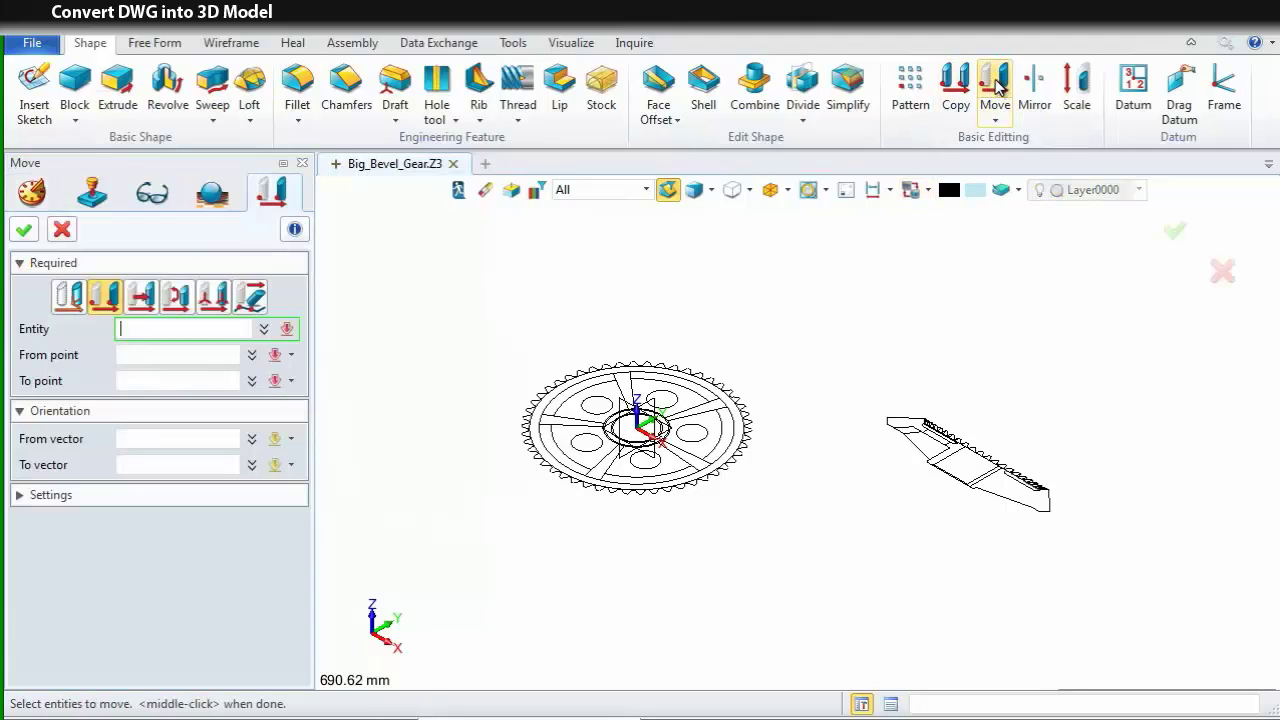
left_click(68, 296)
left_click_drag(872, 393, 1086, 549)
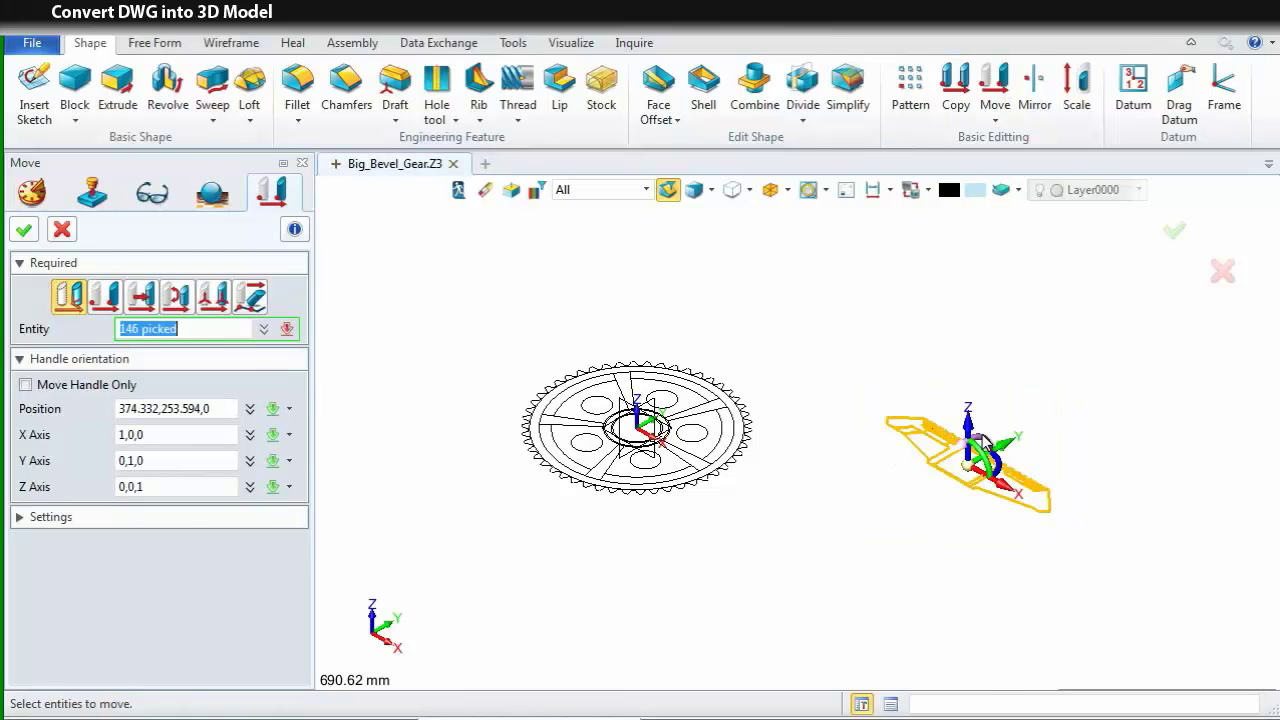
right_click_drag(773, 519, 791, 508)
scroll(791, 508, "up", 3)
middle_click_drag(795, 485, 805, 565)
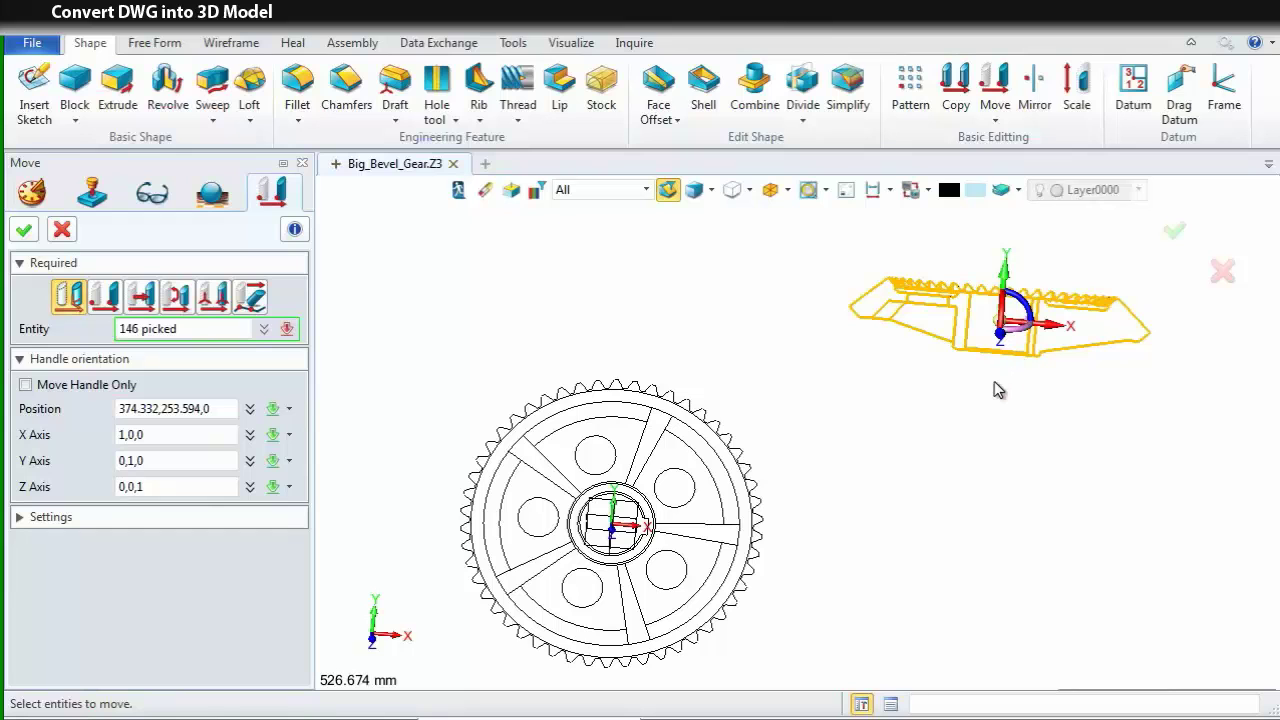
middle_click_drag(994, 390, 934, 377)
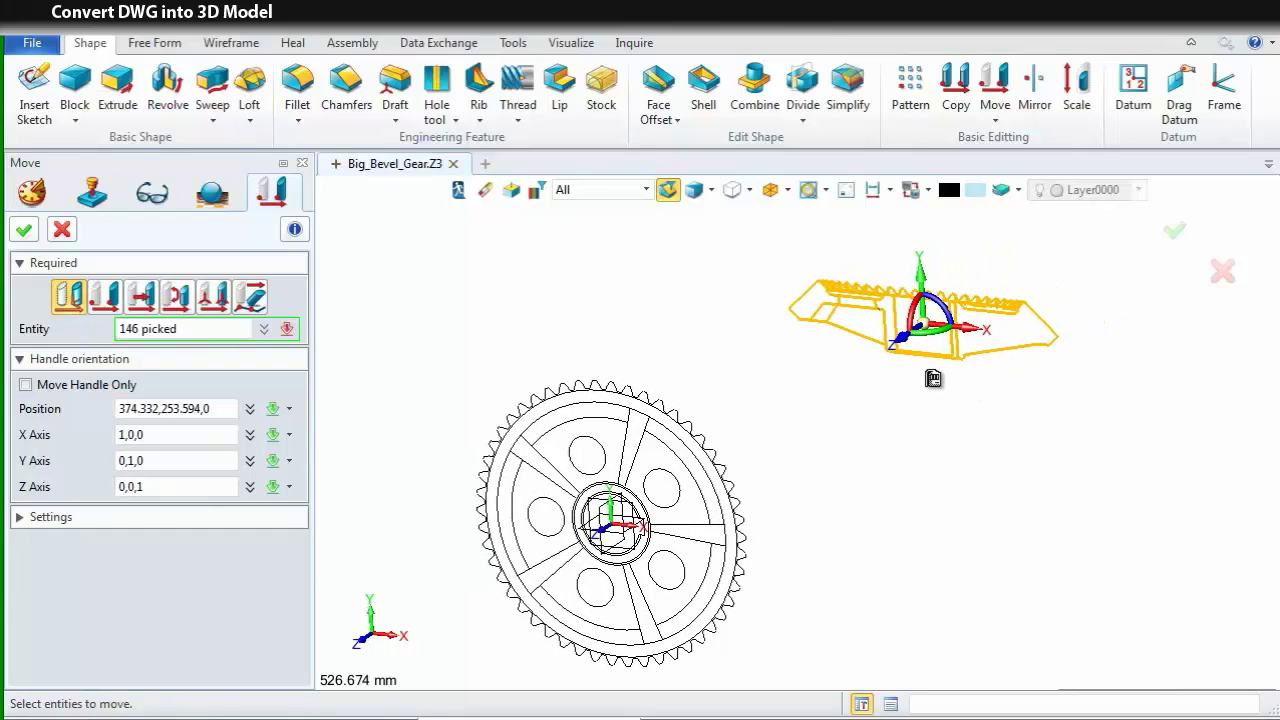
left_click(918, 312)
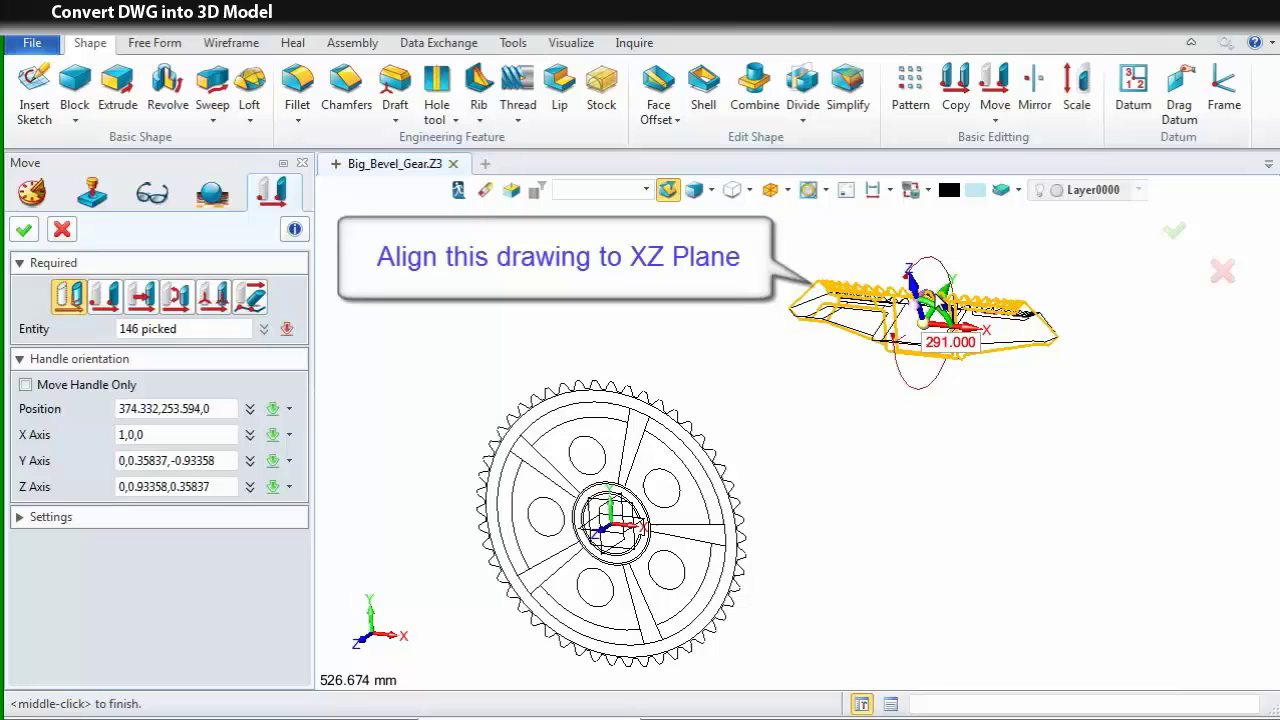
left_click_drag(928, 294, 940, 295)
left_click(950, 350)
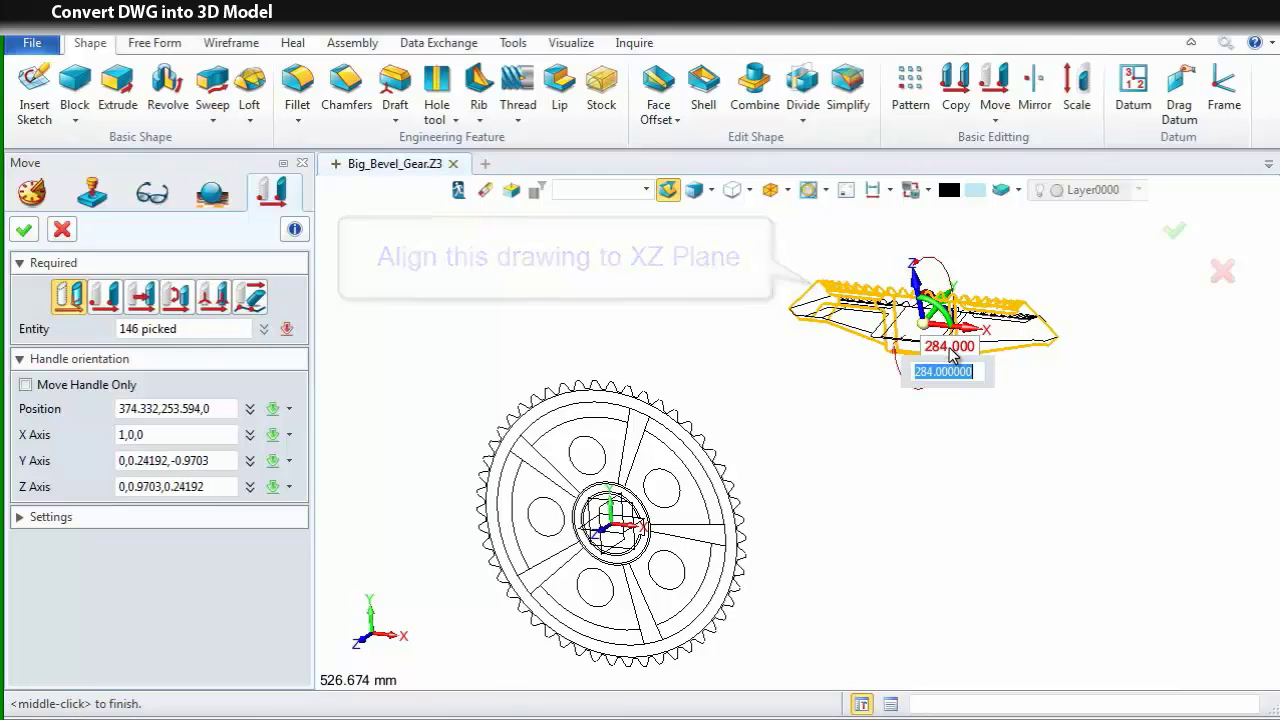
type("27")
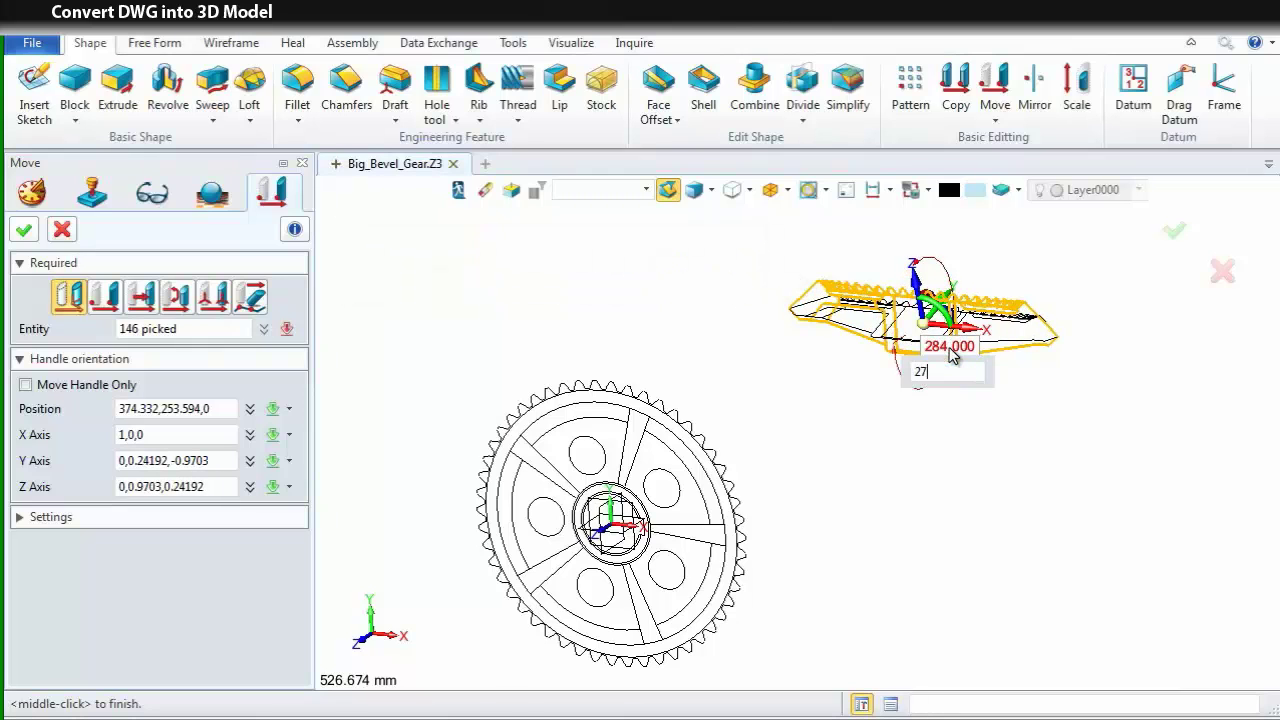
type("0")
key("Return")
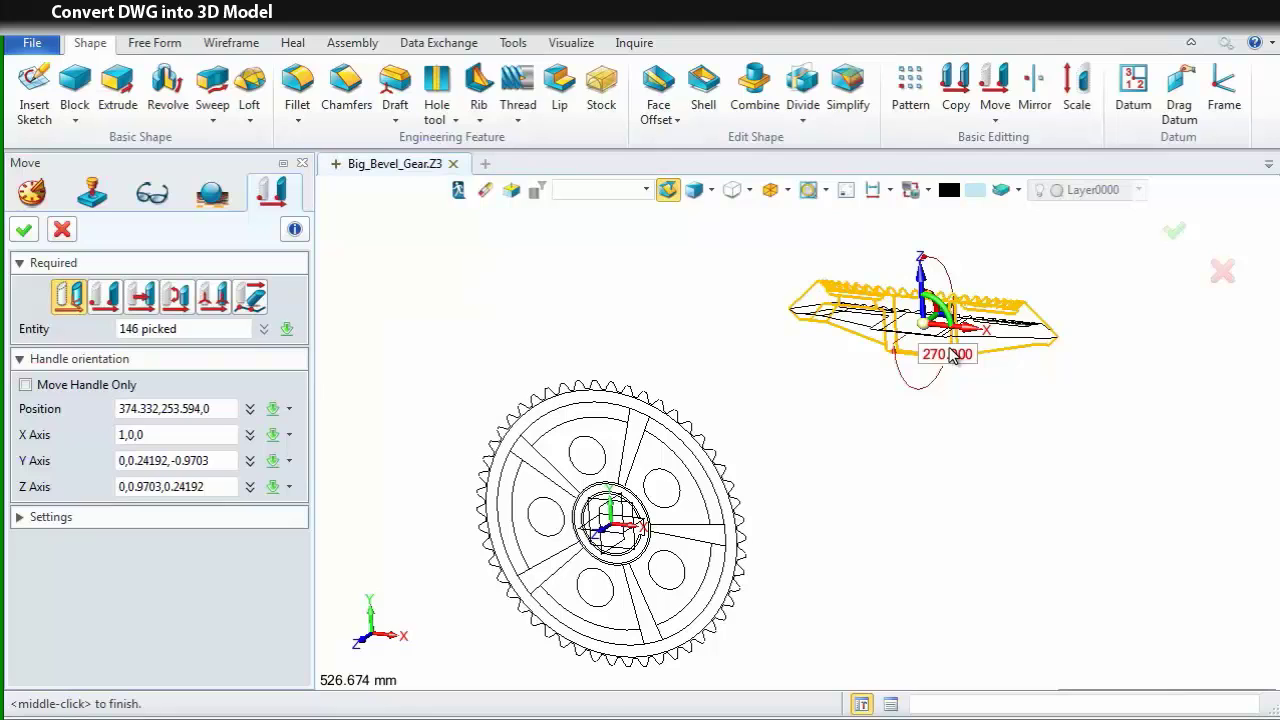
left_click(24, 229)
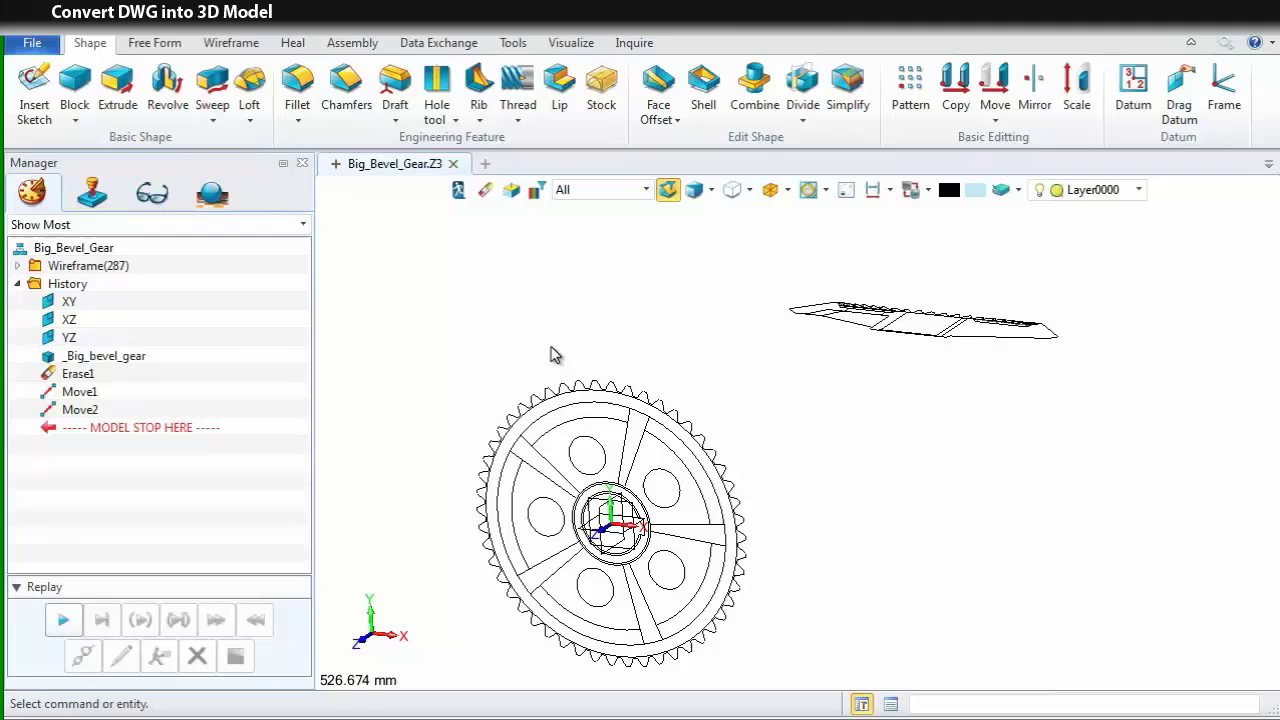
- Select all of the gear's side-view drawing for a point-to-point move
left_click(995, 88)
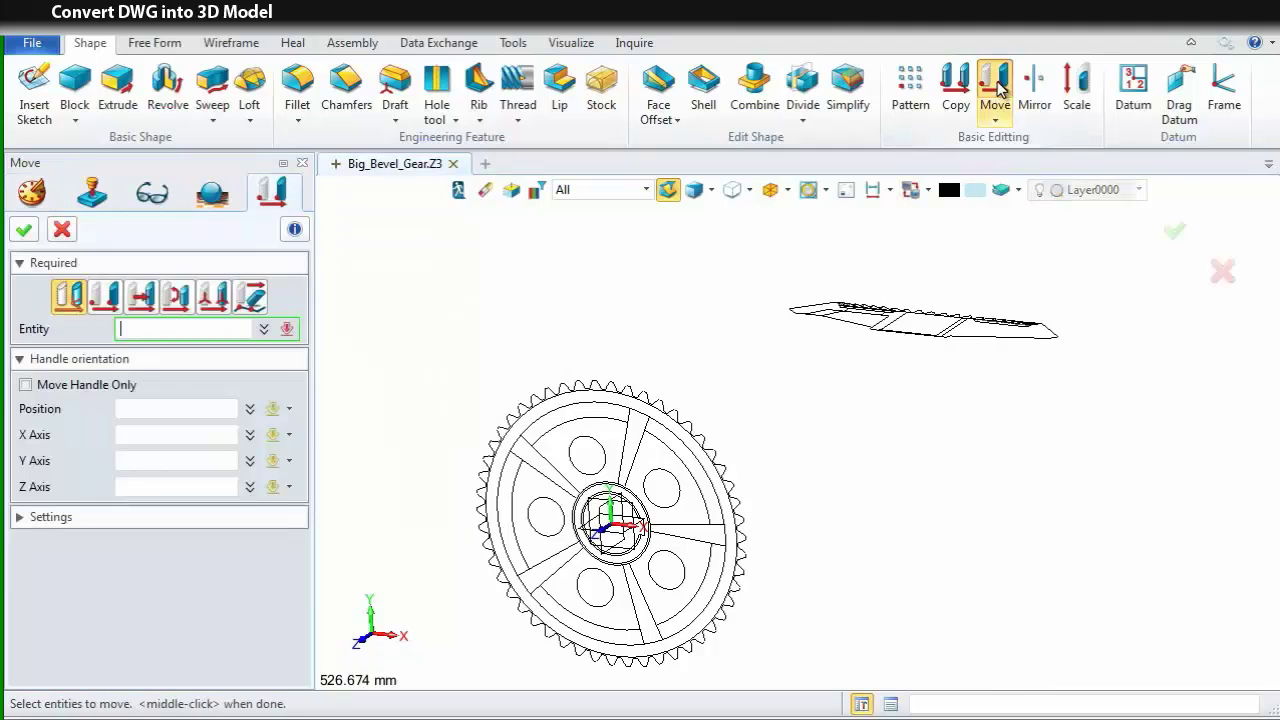
left_click_drag(772, 268, 1076, 376)
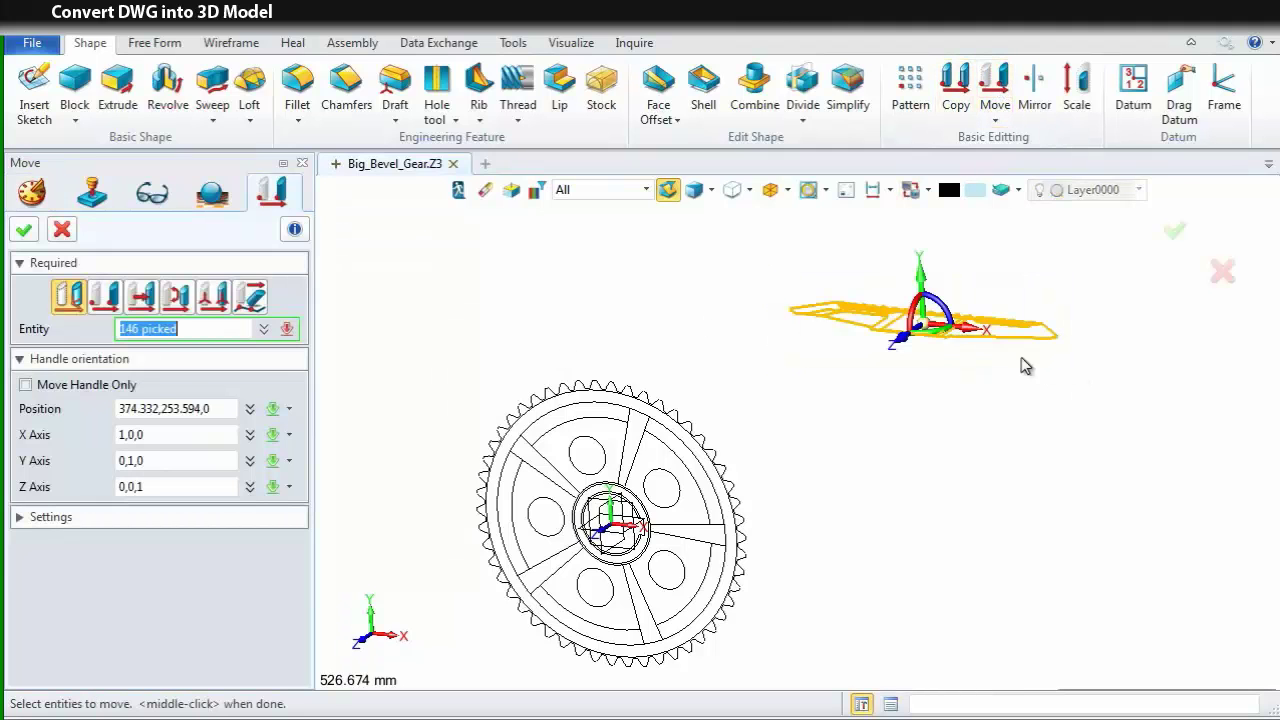
left_click(104, 295)
left_click(137, 354)
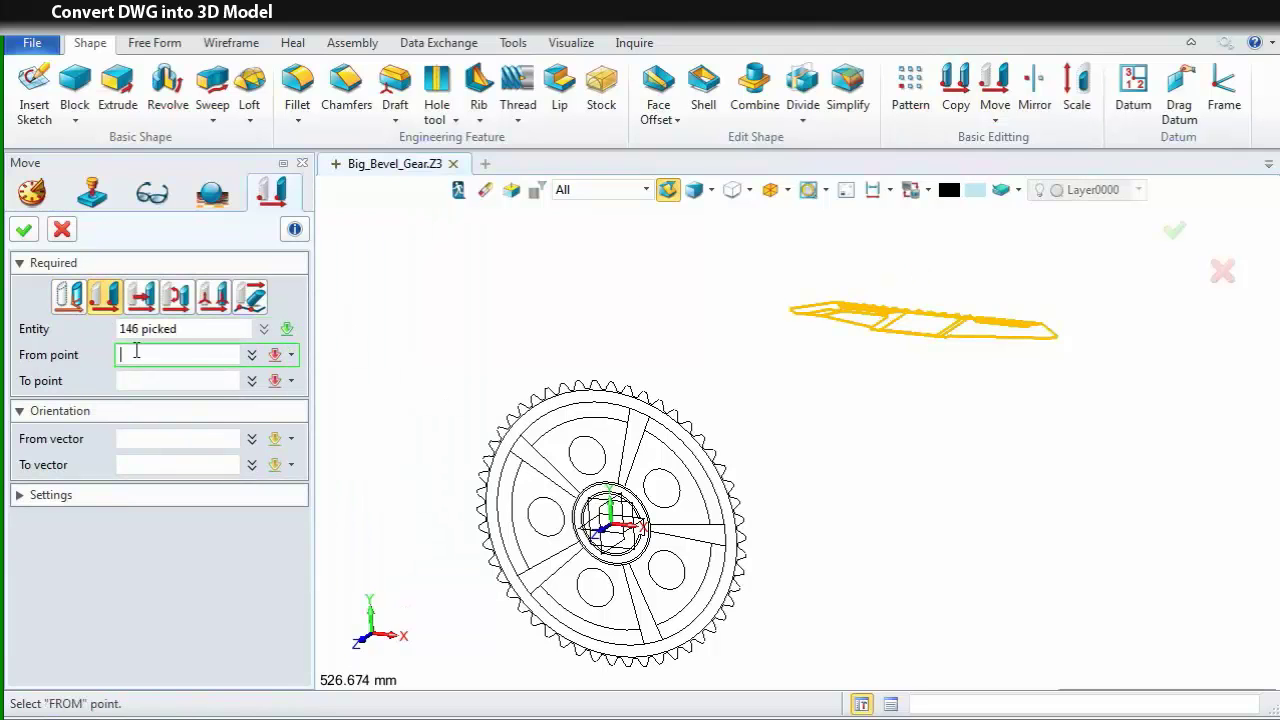
- Define the move's from point as 50 percent between the two end corners of the side view's hub end-face line
right_click(522, 287)
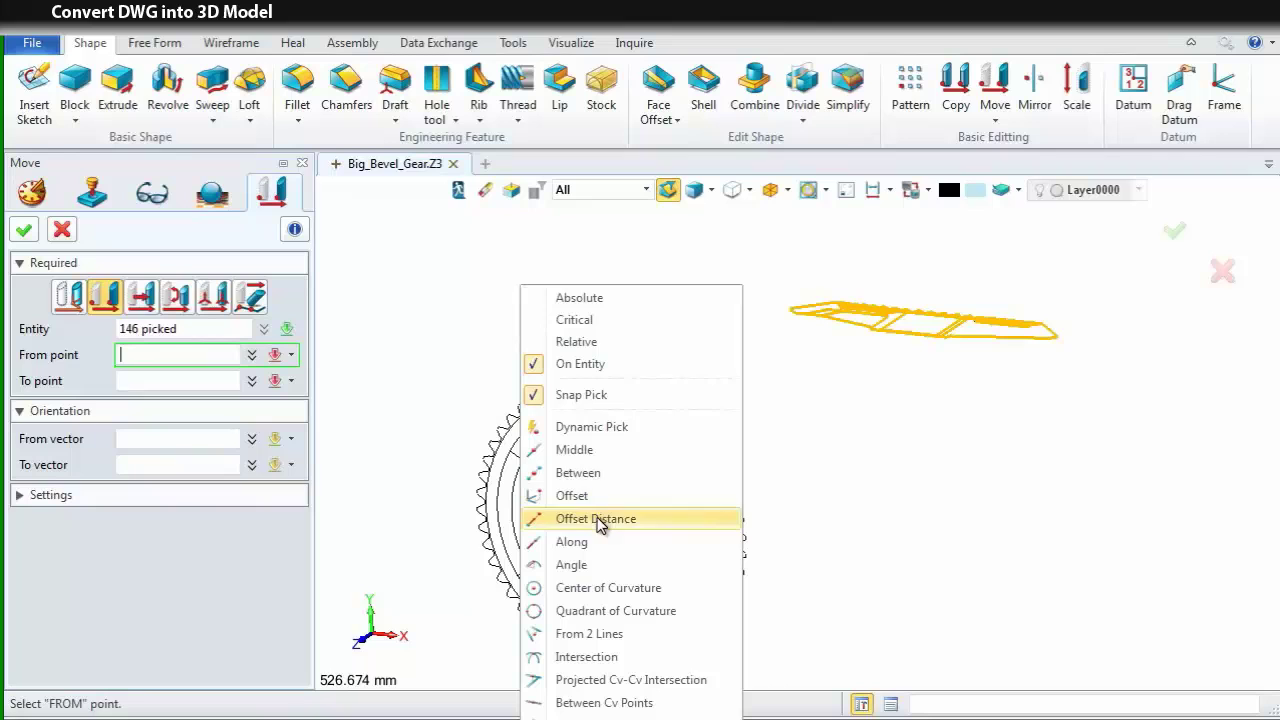
left_click(580, 473)
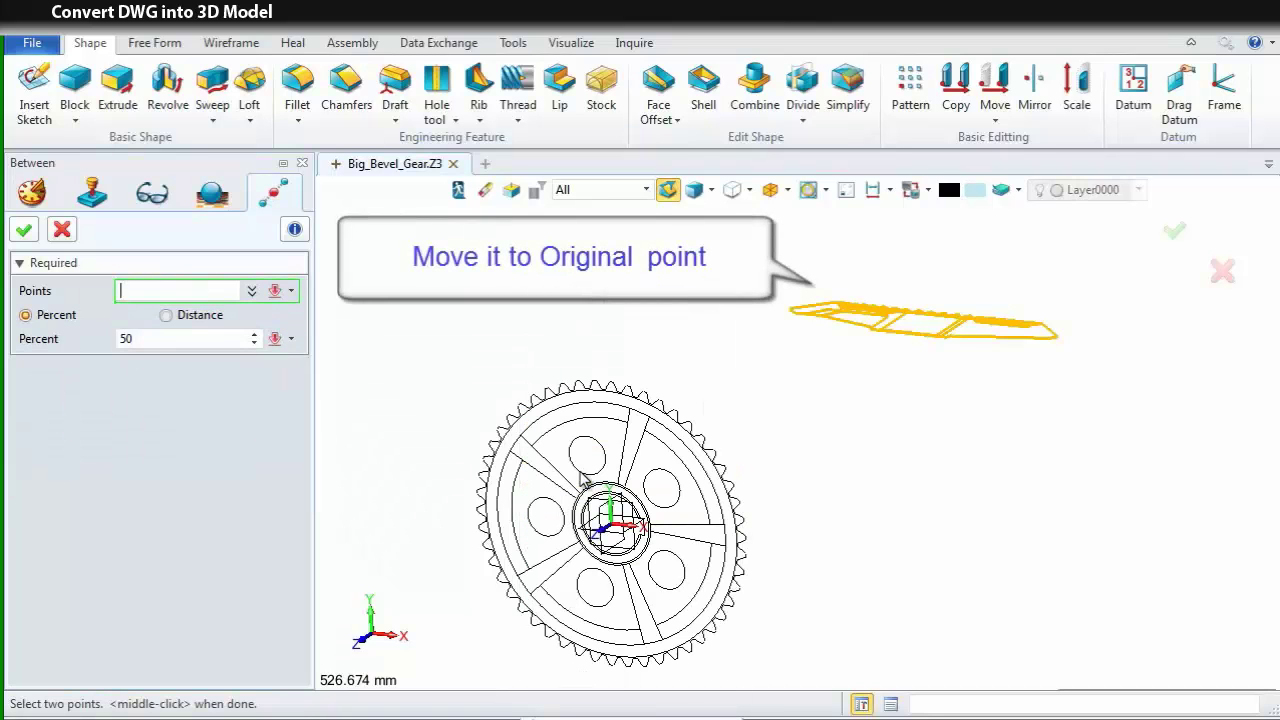
type("210,150,-170")
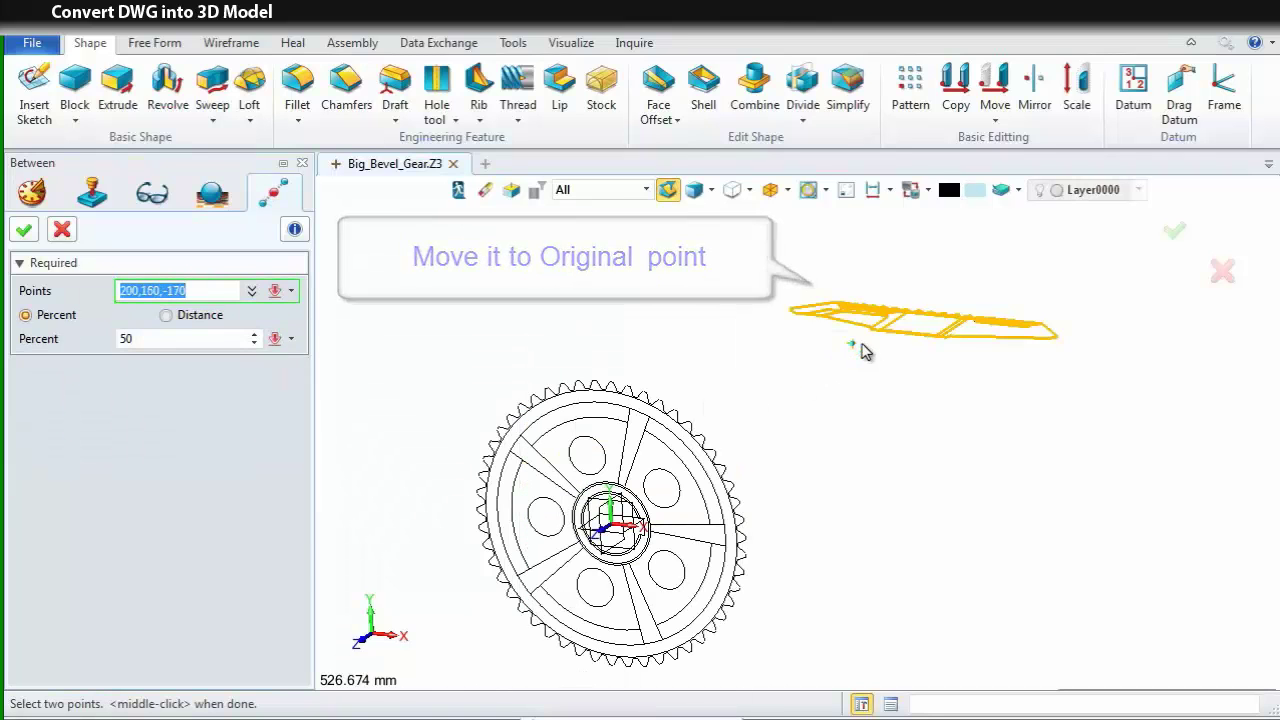
scroll(863, 350, "up", 6)
middle_click_drag(876, 362, 551, 571)
scroll(650, 560, "up", 5)
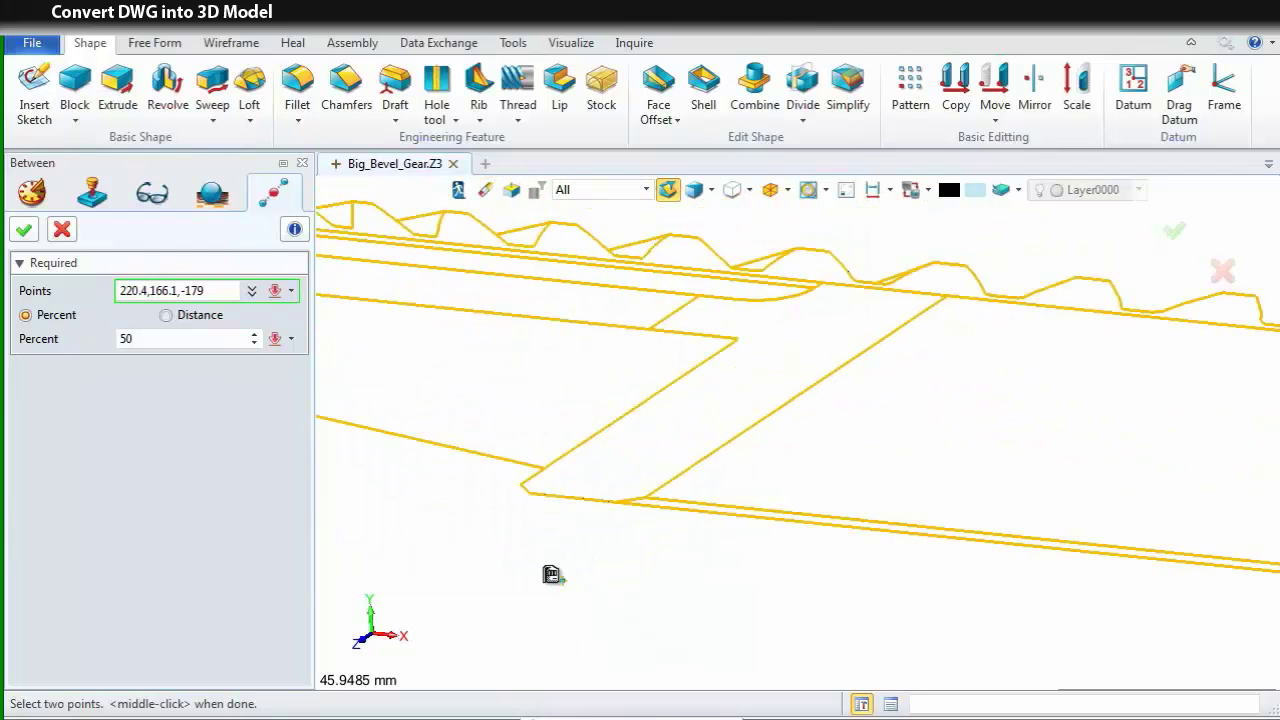
left_click(530, 503)
scroll(534, 525, "down", 5)
scroll(805, 588, "up", 6)
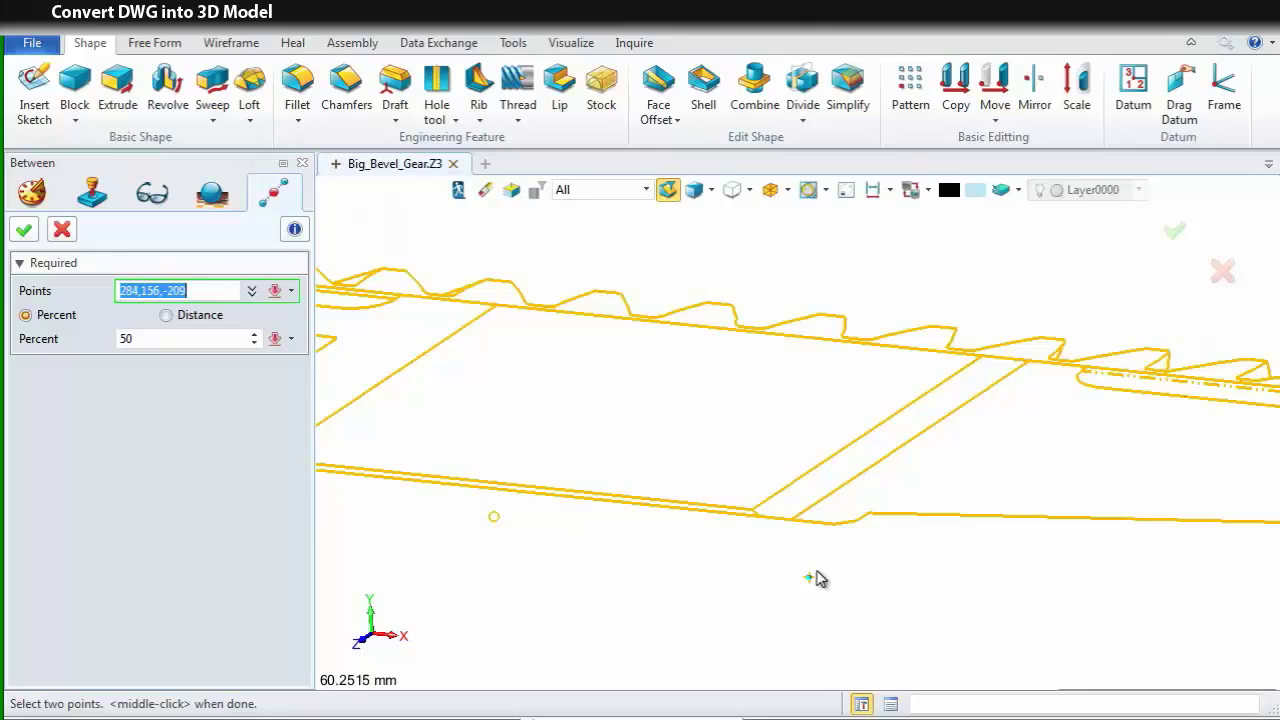
left_click(848, 484)
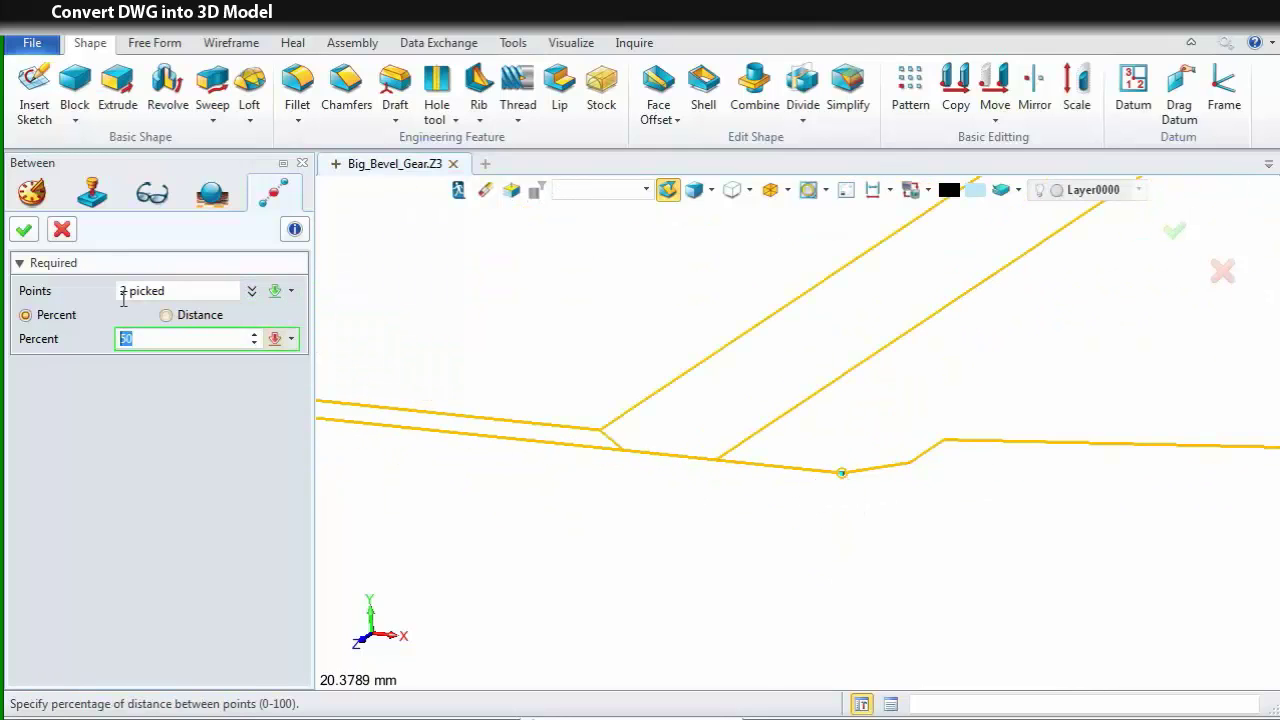
left_click(24, 229)
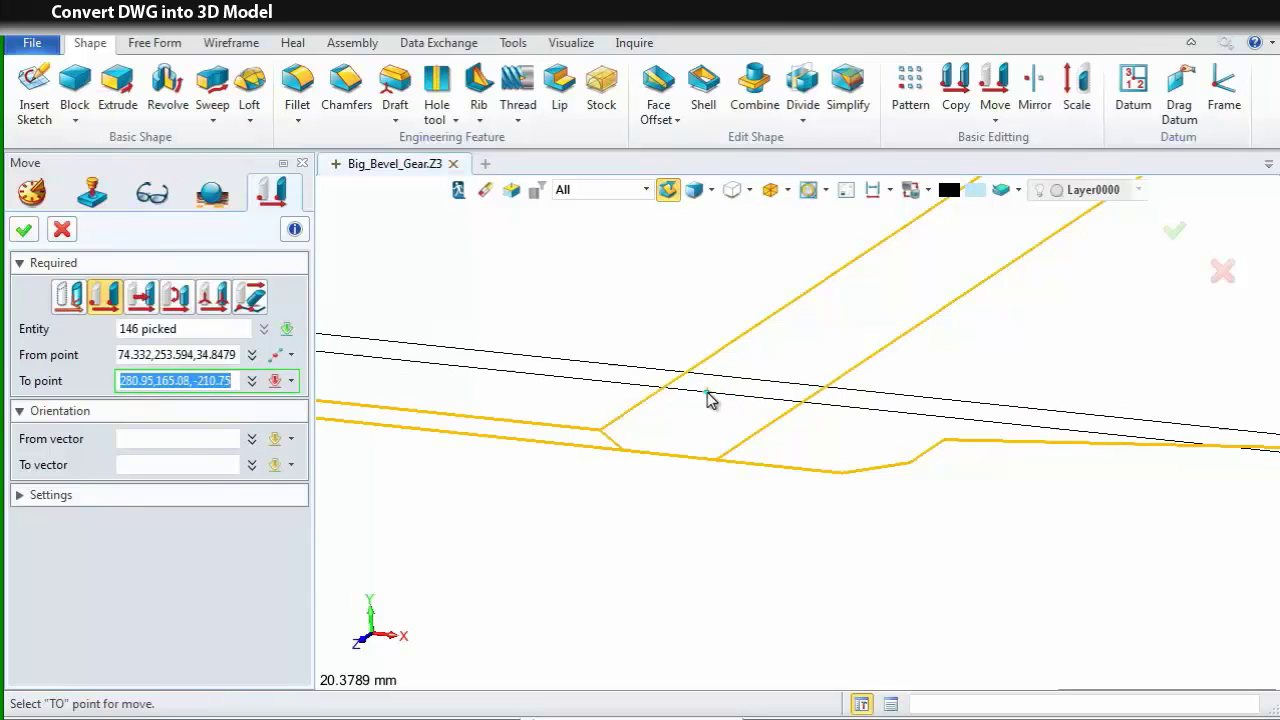
- Set the to point to the origin (0) and complete the side view's move
scroll(710, 400, "down", 5)
type("0")
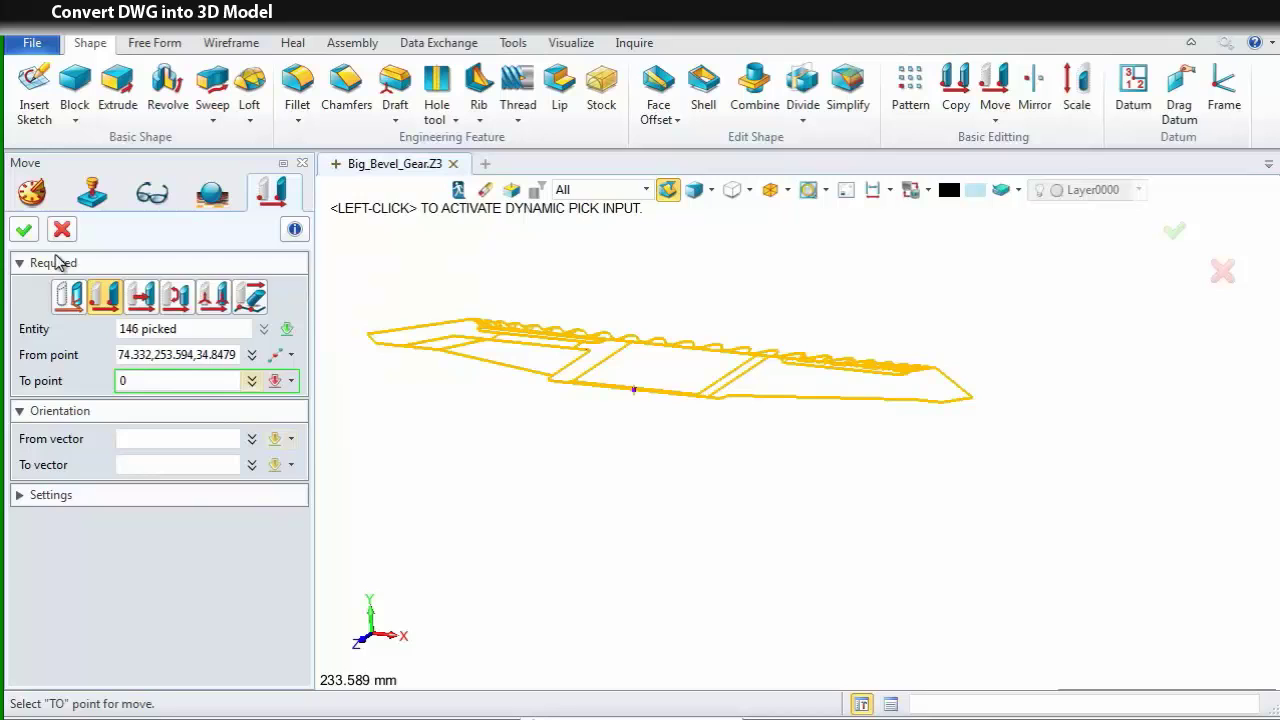
left_click(19, 232)
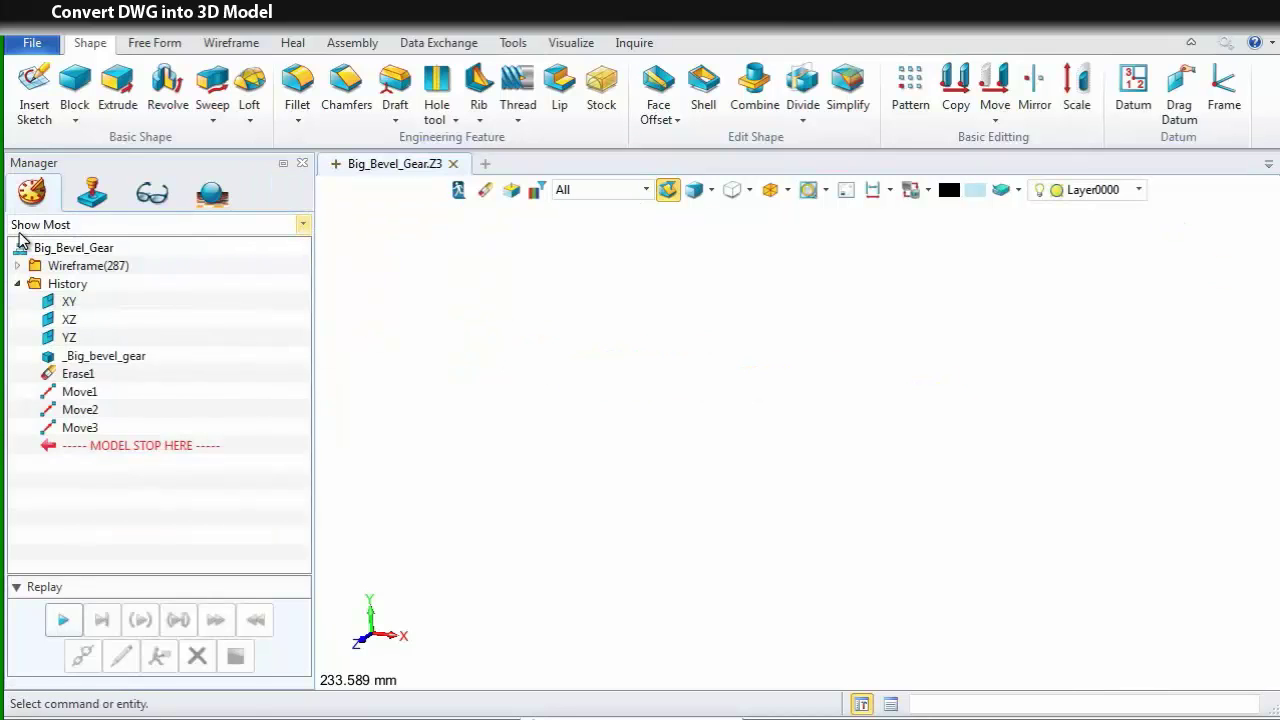
- Check the alignment of the two gear views from the left view and the front view
left_click(788, 190)
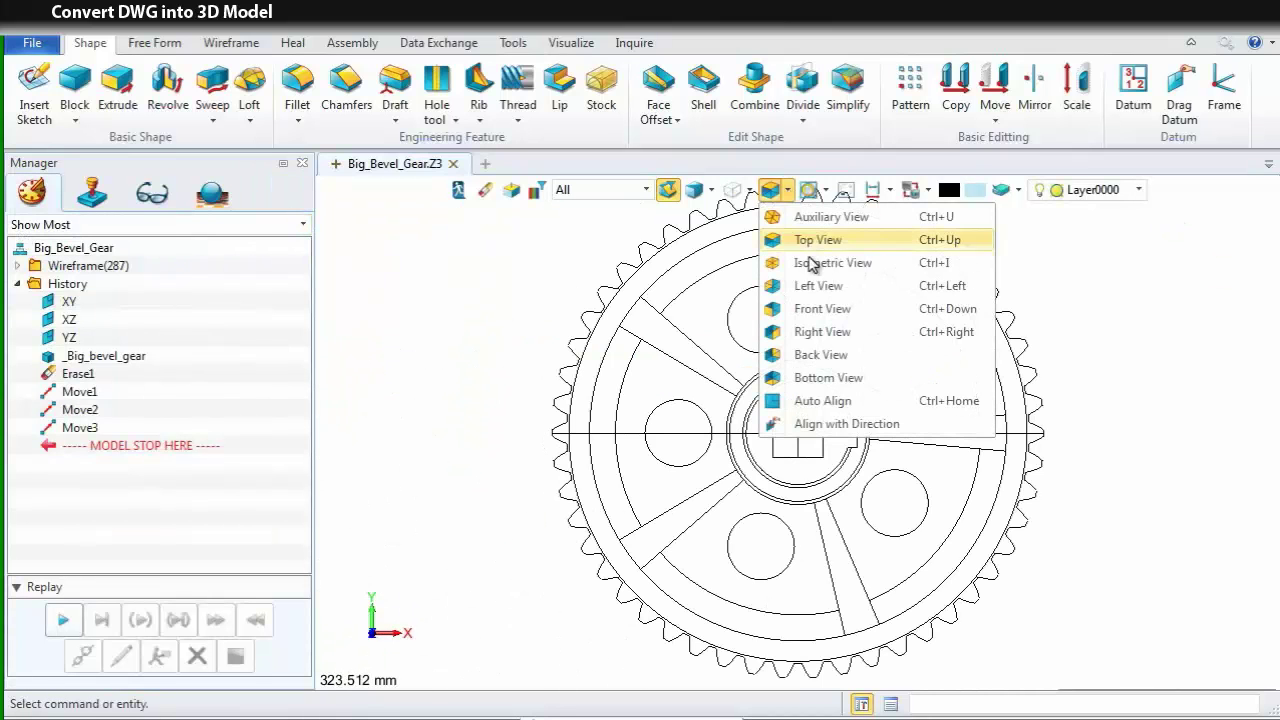
left_click(828, 288)
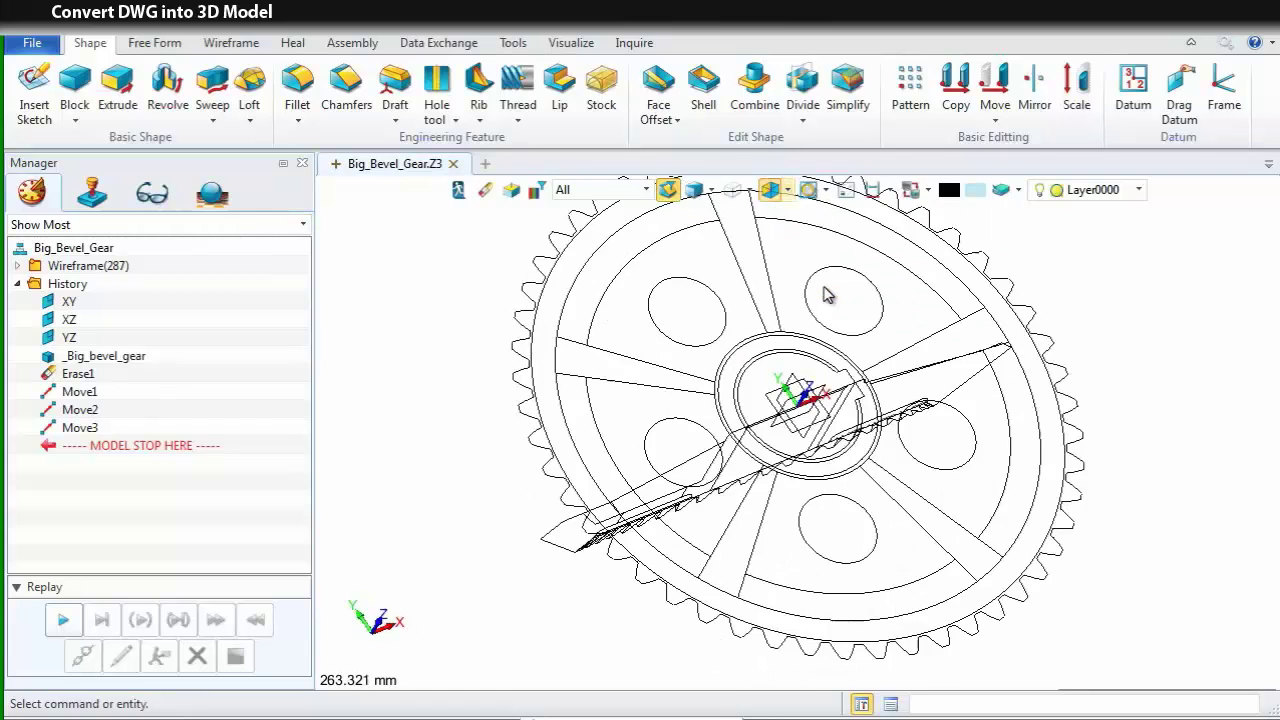
left_click(775, 191)
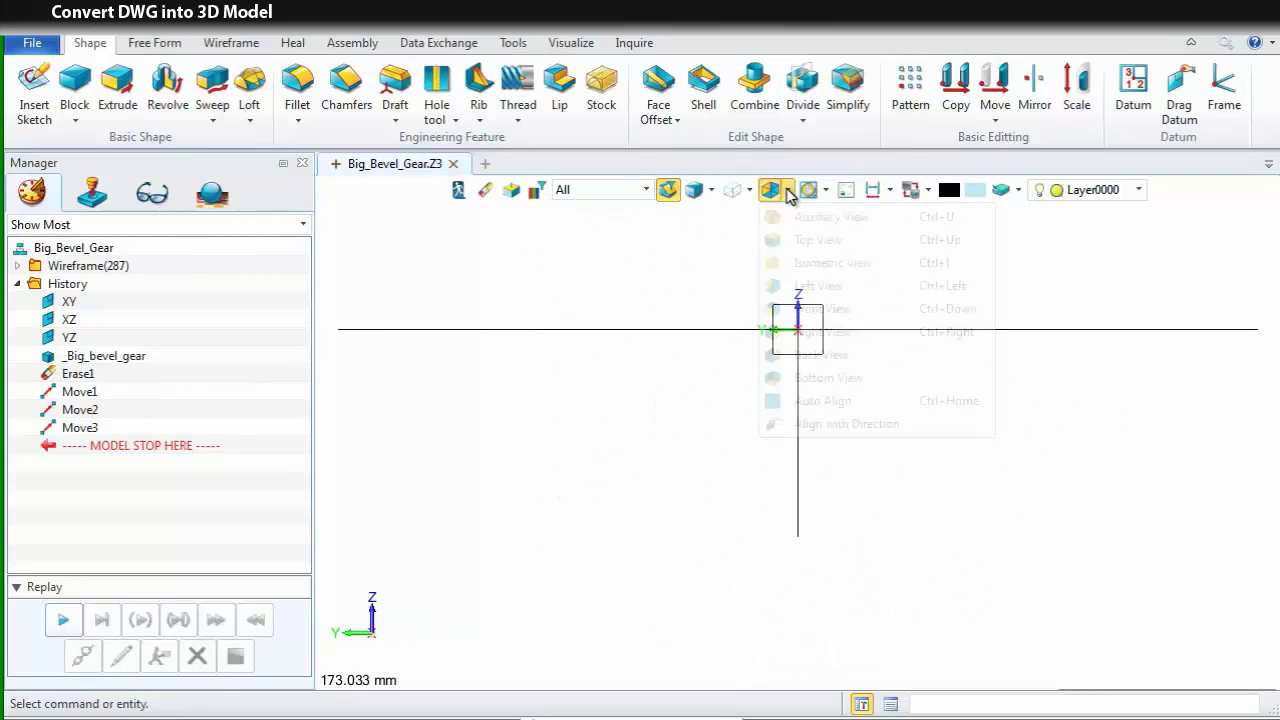
left_click(820, 310)
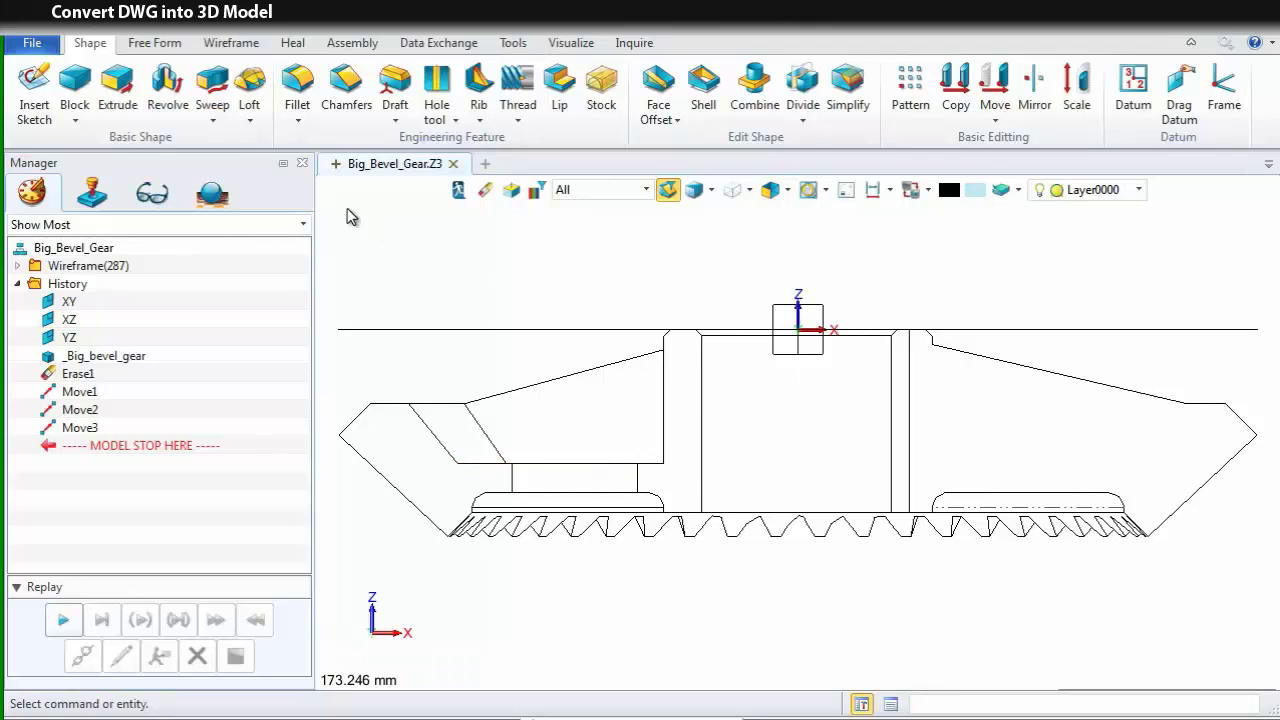
- Start a Revolve with a new curve list, picking the left bore line, hub base edge, and the recess's right side, arc and horizontal line
left_click(168, 90)
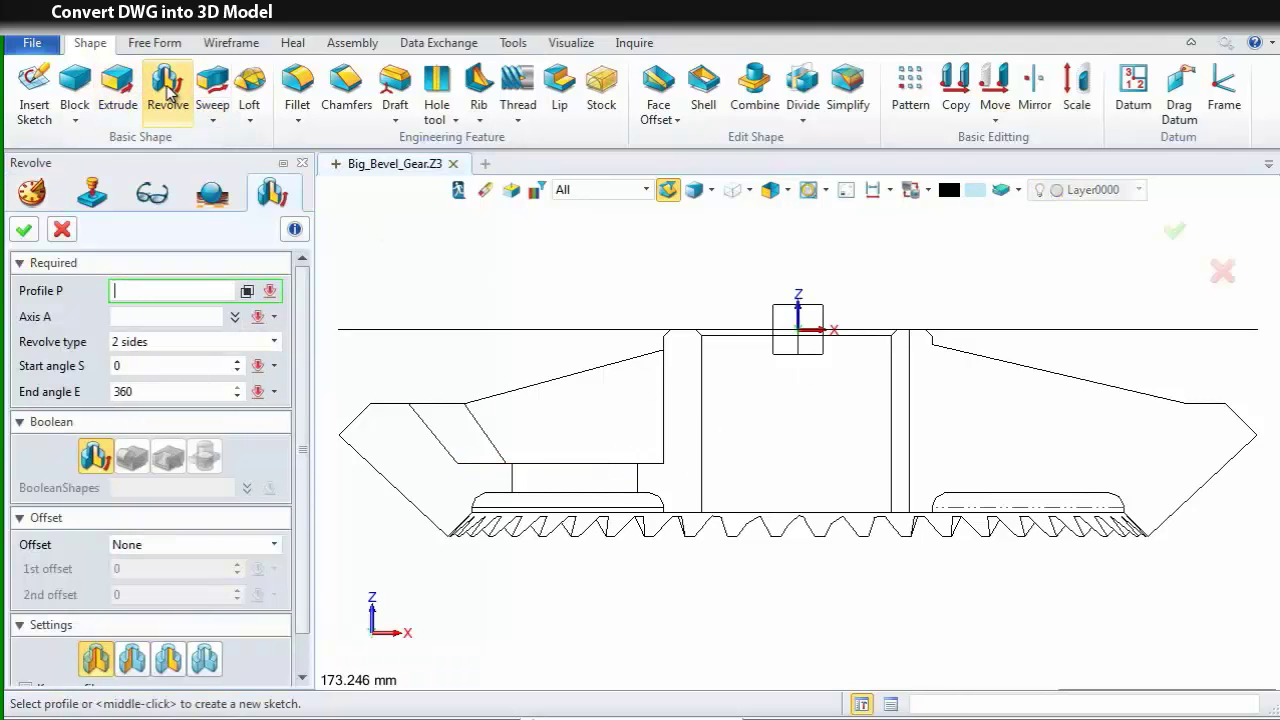
right_click(540, 275)
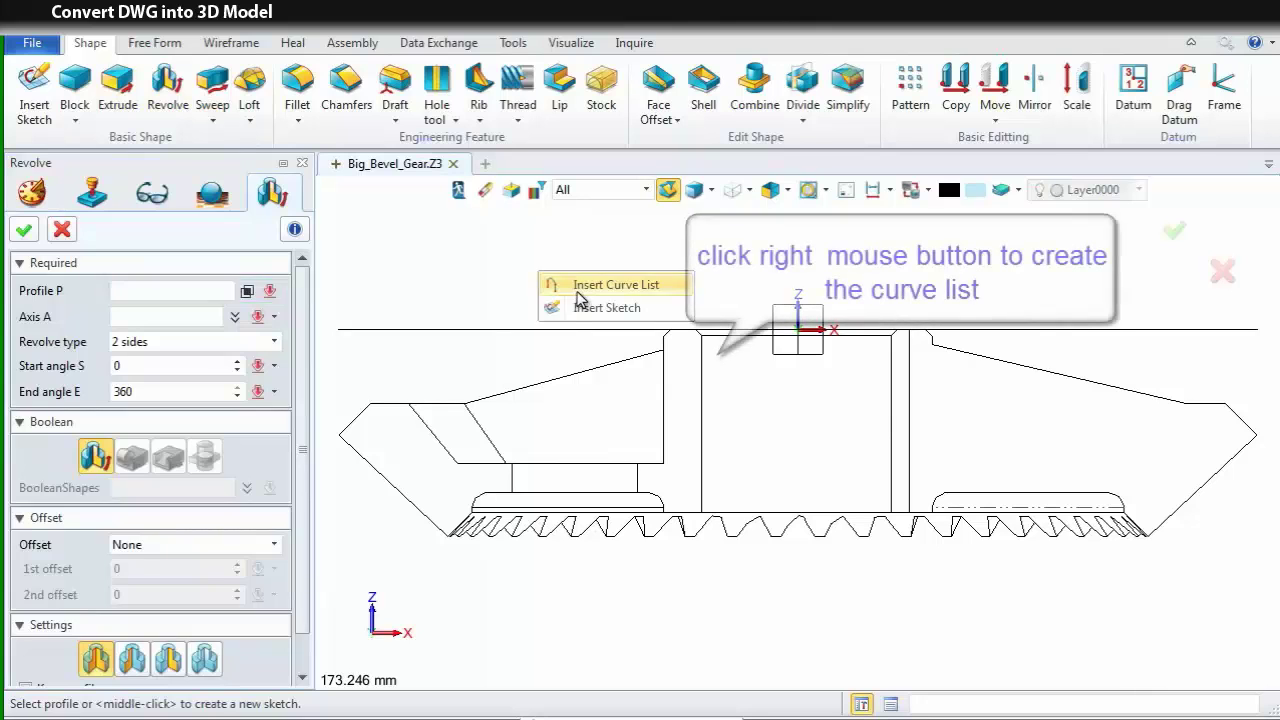
left_click(580, 285)
left_click(700, 388)
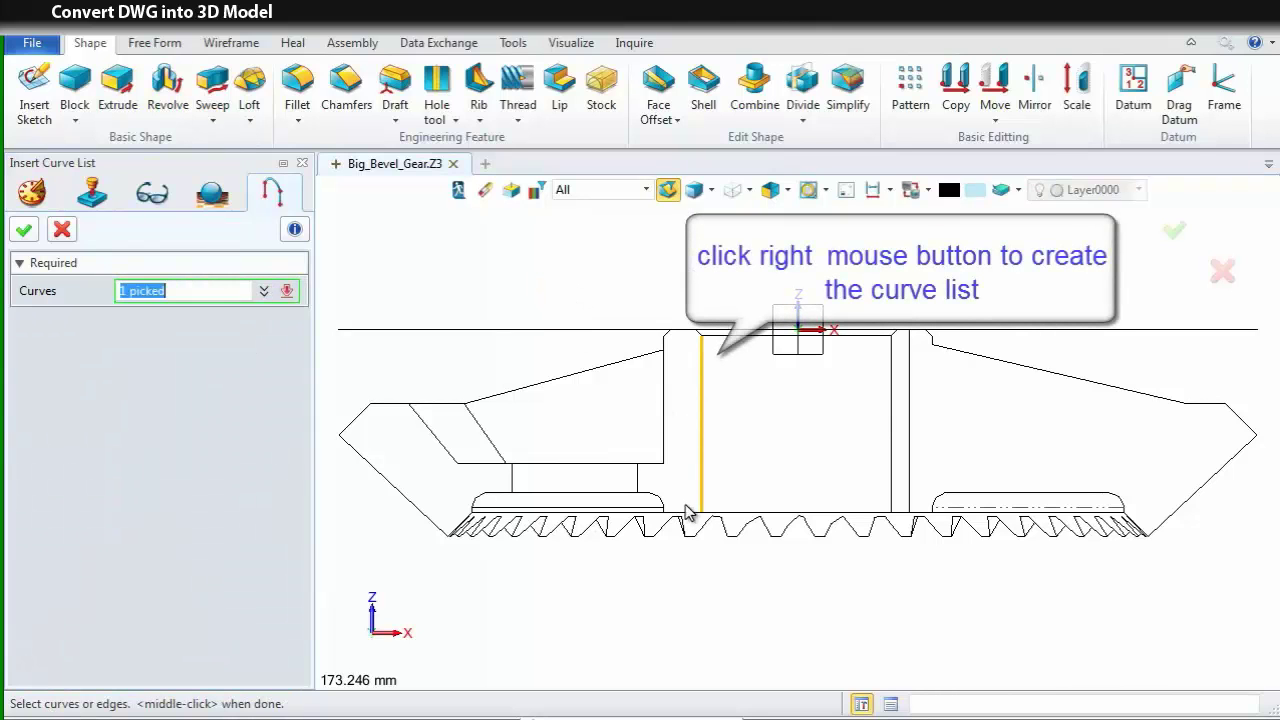
scroll(688, 512, "up", 4)
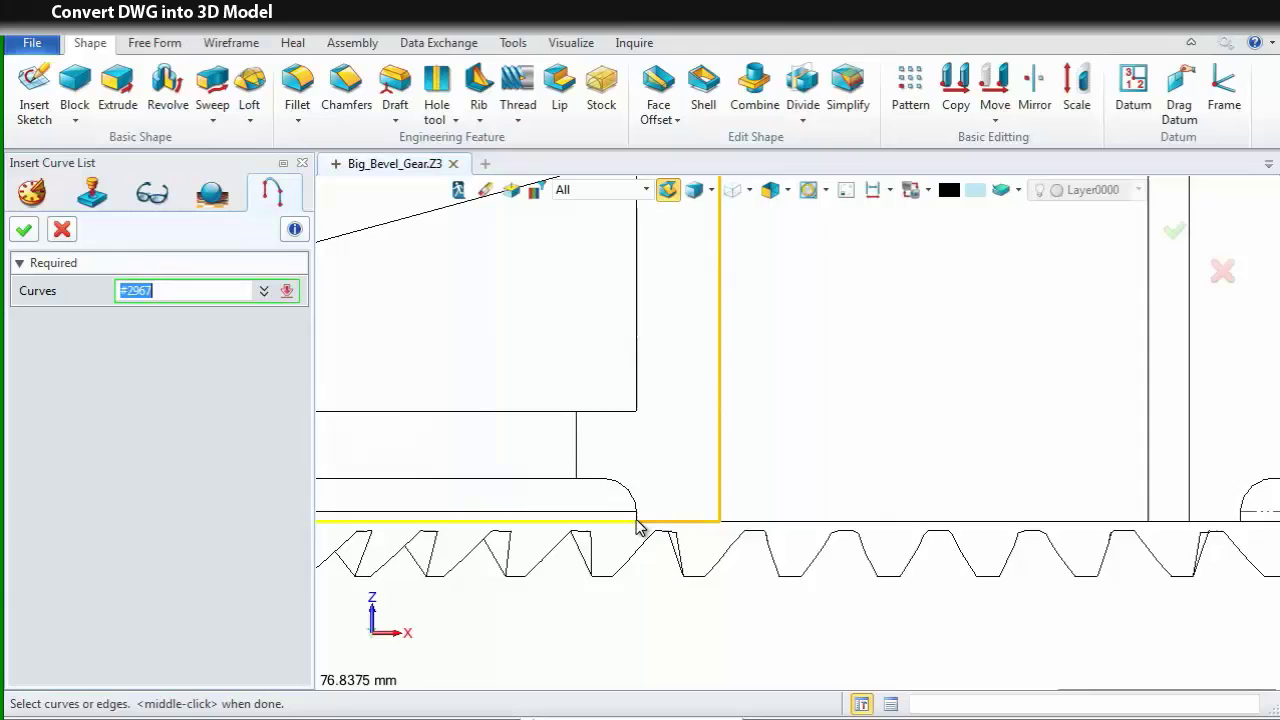
scroll(640, 528, "up", 2)
left_click(645, 522)
left_click(636, 495)
left_click(548, 428)
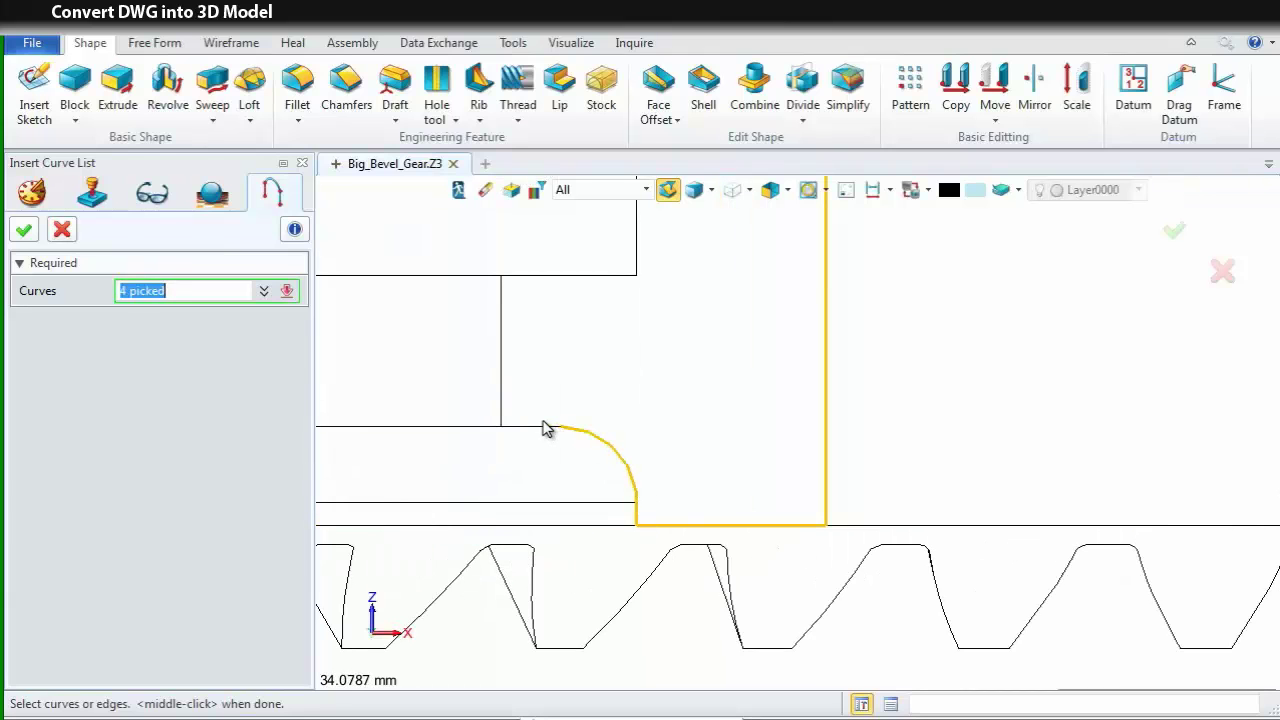
left_click(540, 428)
scroll(557, 424, "down", 4)
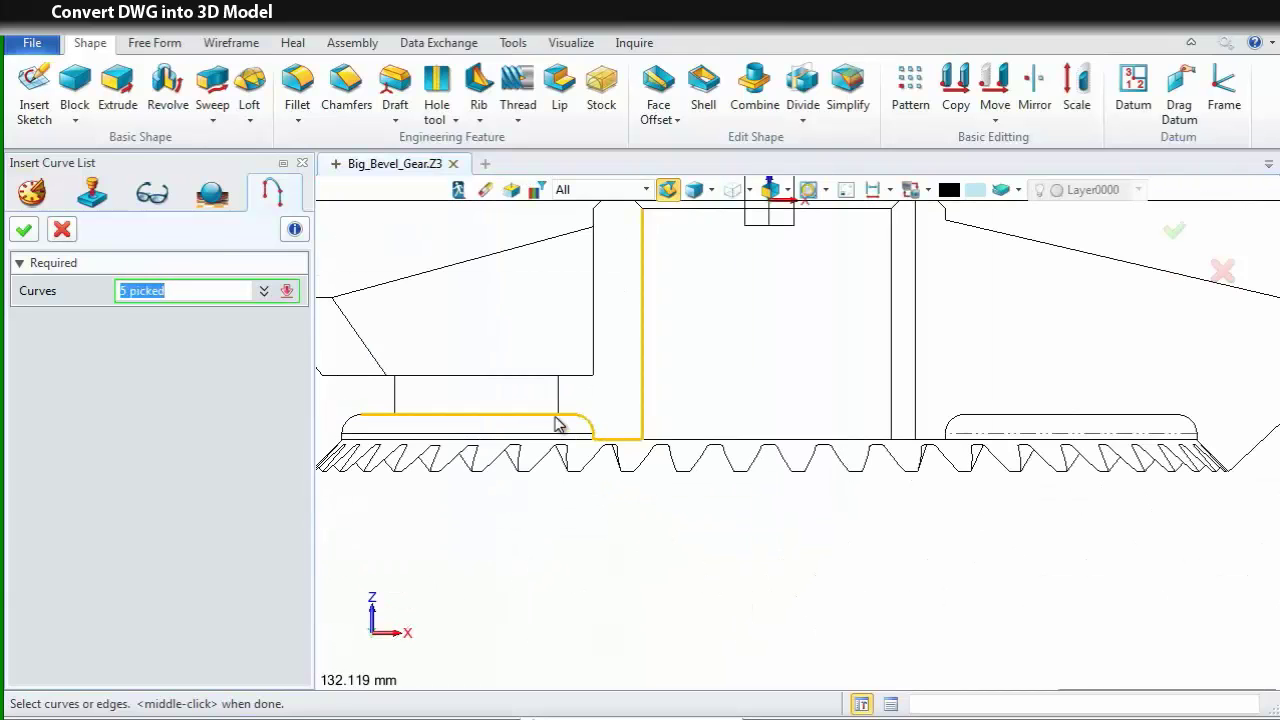
- Add the recess's left arc, its short vertical line and the slanted tooth-side line to the curve list
scroll(355, 430, "up", 3)
left_click(343, 423)
middle_click_drag(360, 423, 666, 375)
scroll(632, 410, "up", 3)
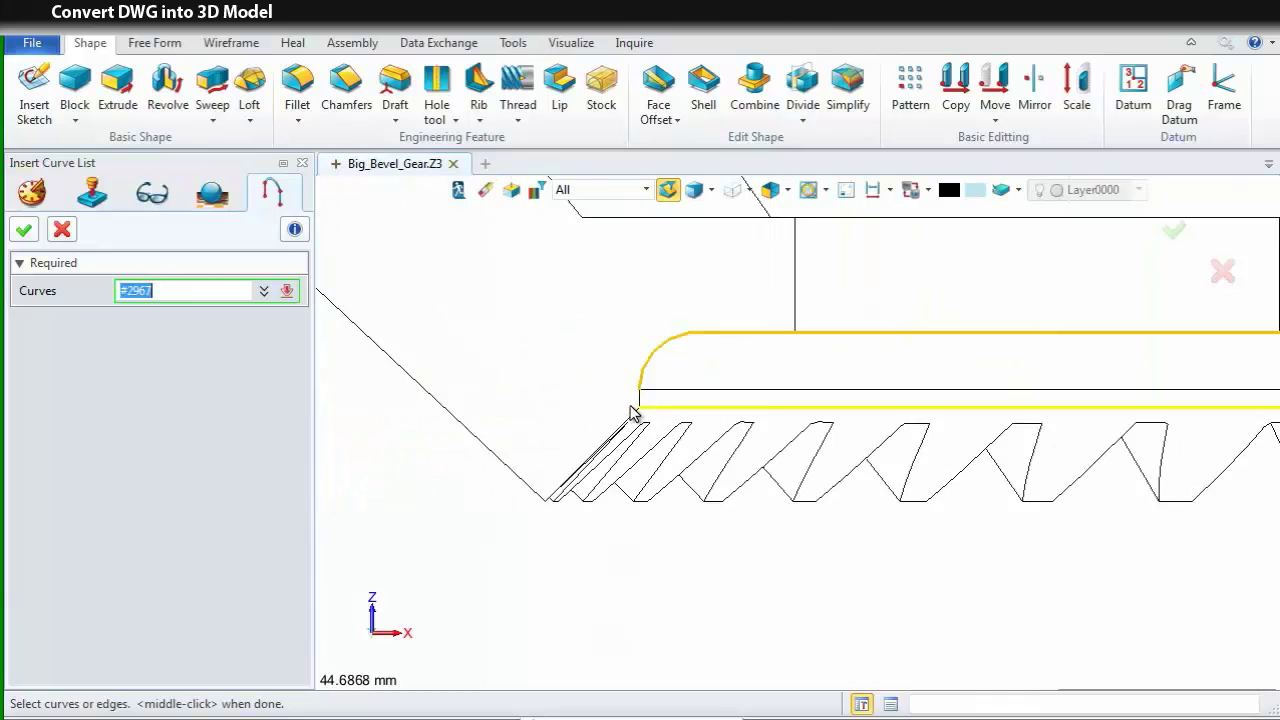
scroll(632, 412, "up", 2)
left_click(628, 432)
scroll(628, 432, "up", 3)
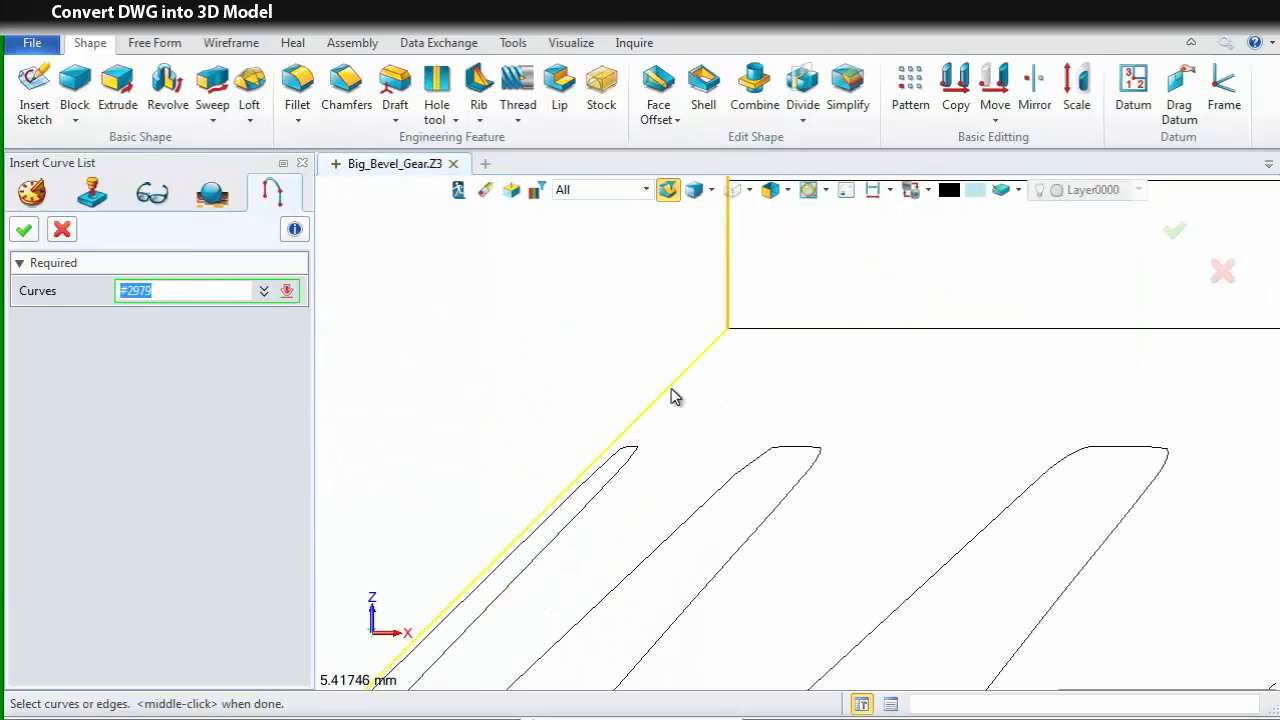
left_click(672, 383)
scroll(671, 380, "down", 6)
middle_click_drag(491, 468, 625, 390)
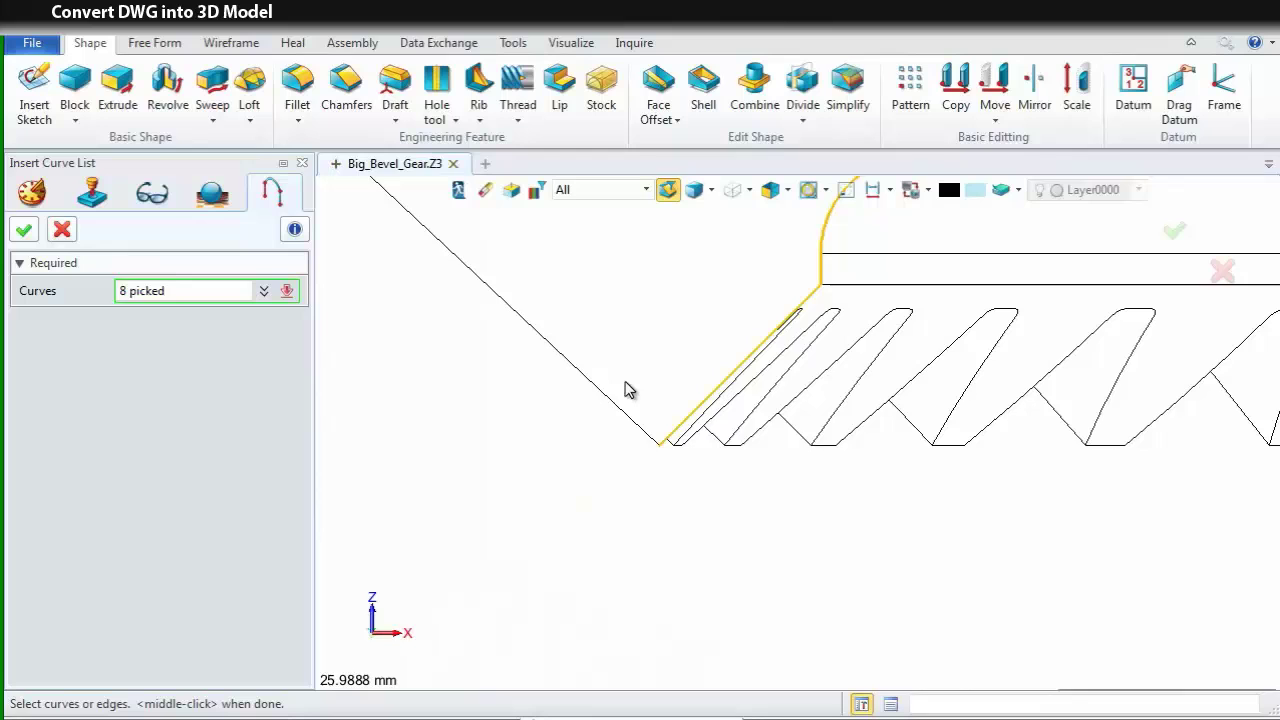
- Add the rim's long slanted outer line, its short slanted and flat upper lines, the inner slope and the web's horizontal line
left_click(598, 392)
scroll(608, 360, "down", 3)
scroll(590, 450, "down", 2)
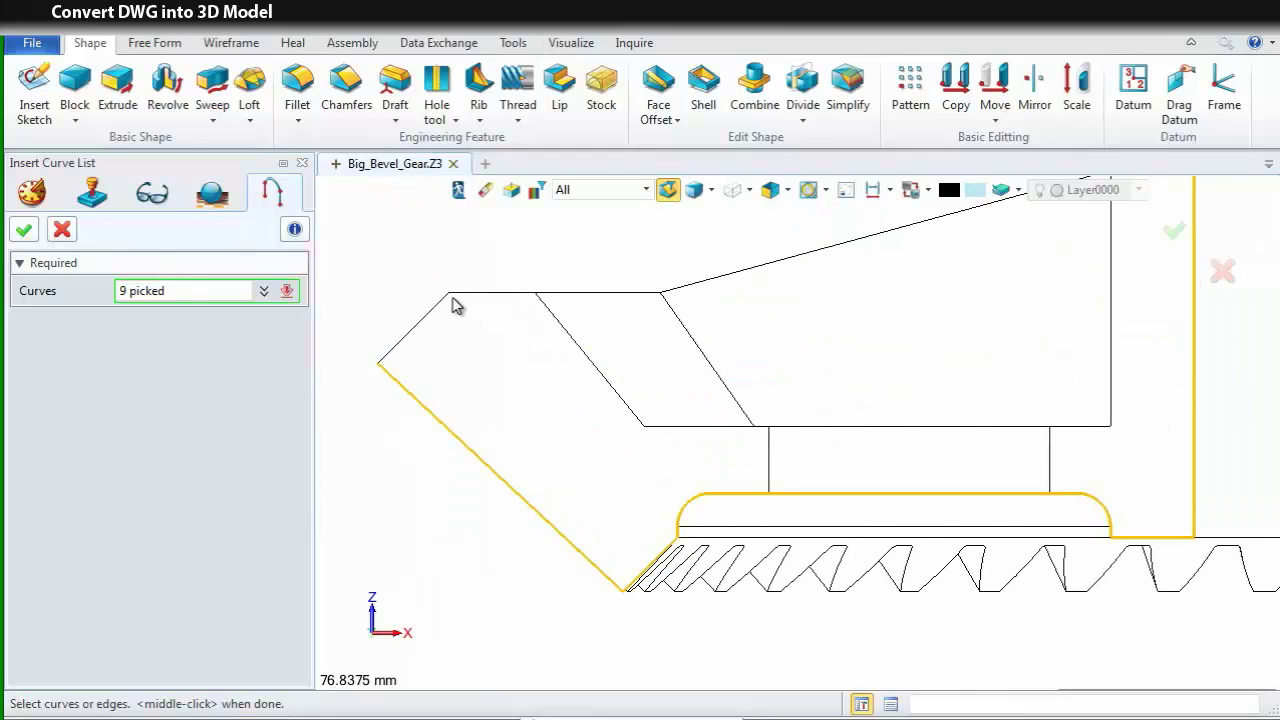
left_click(427, 314)
left_click(468, 293)
left_click(557, 328)
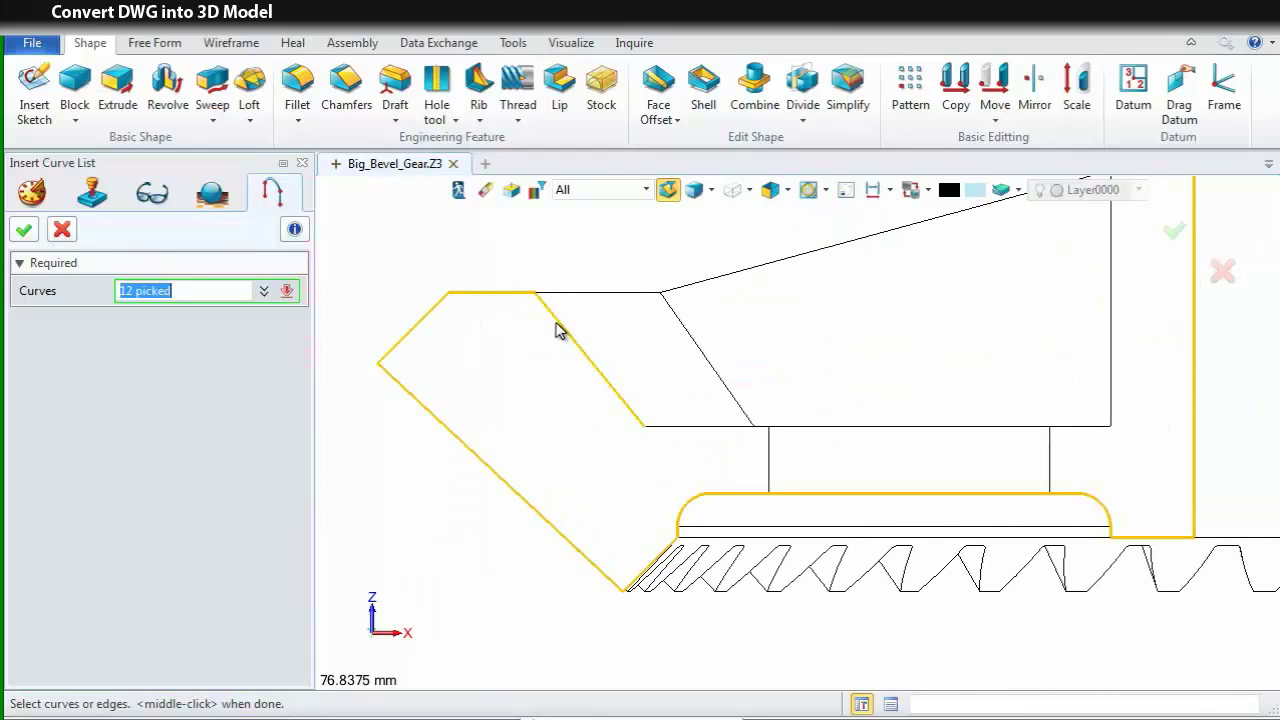
left_click(712, 436)
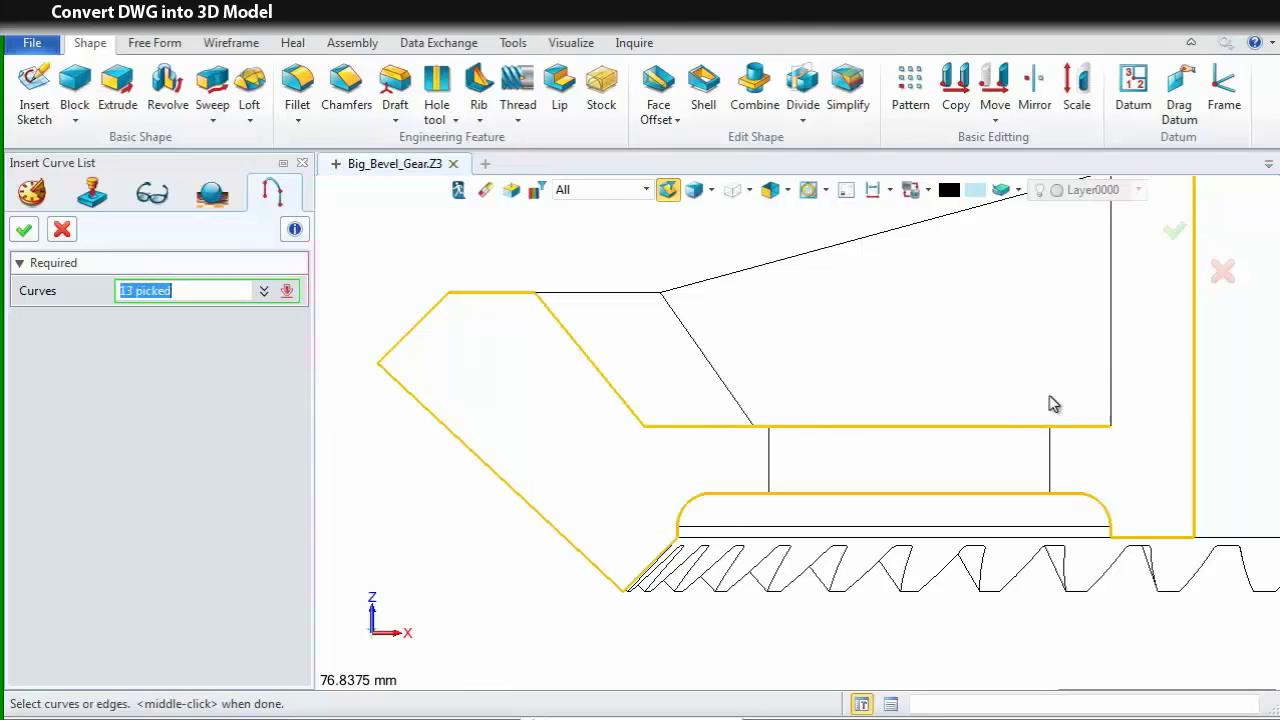
- Close the profile with the hub's outer wall, both chamfers and end-face line, and accept the curve list
left_click(1110, 362)
scroll(583, 517, "up", 2)
scroll(720, 391, "up", 2)
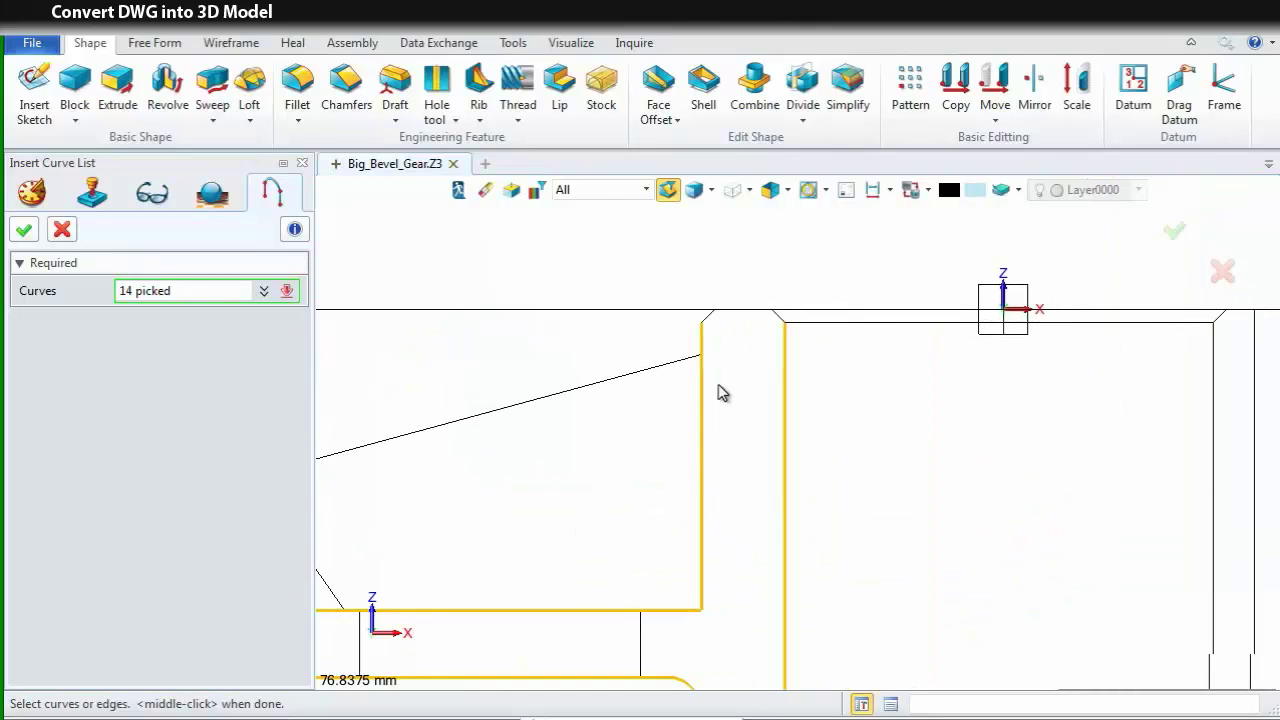
scroll(718, 342, "up", 2)
left_click(704, 302)
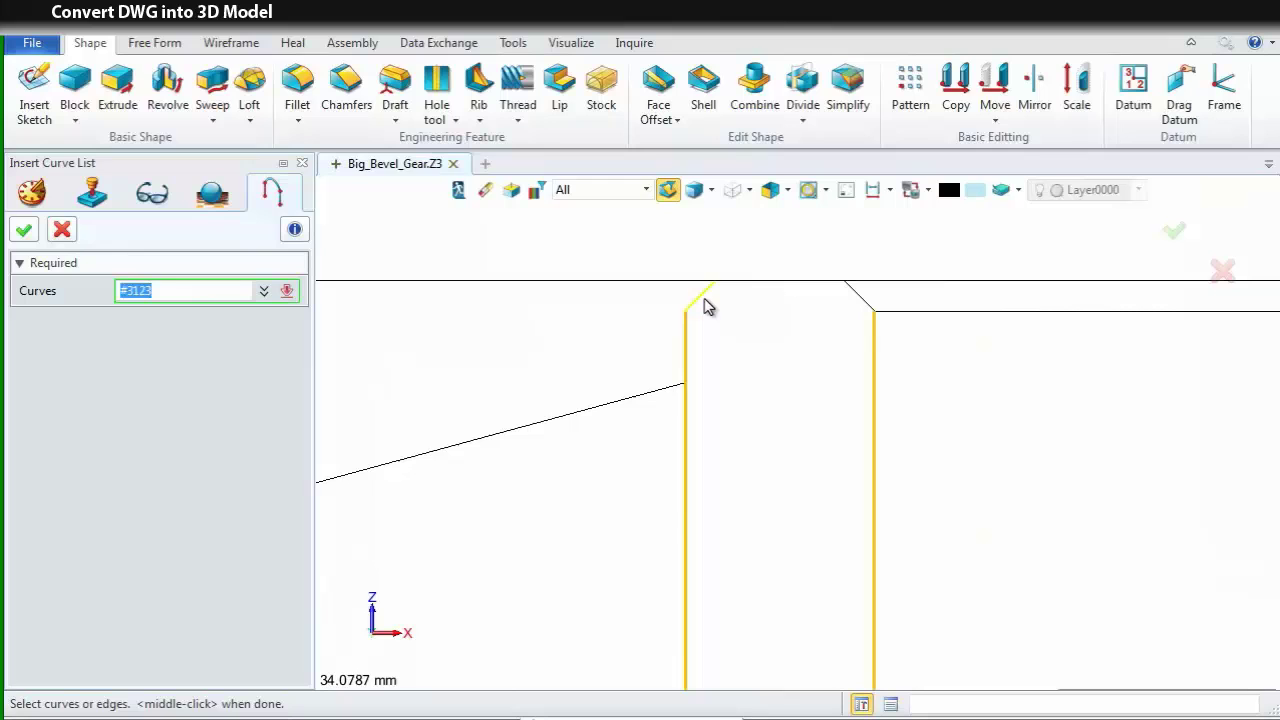
left_click(705, 302)
left_click(851, 291)
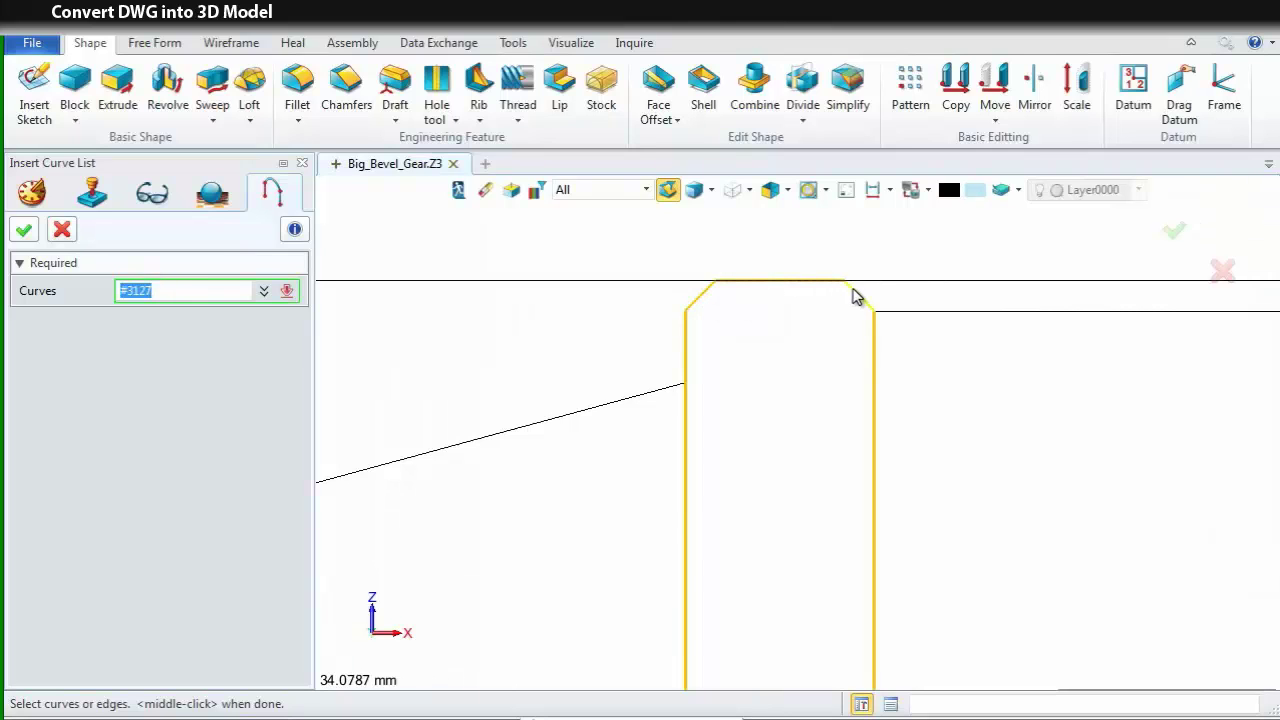
scroll(814, 390, "down", 4)
scroll(814, 393, "down", 3)
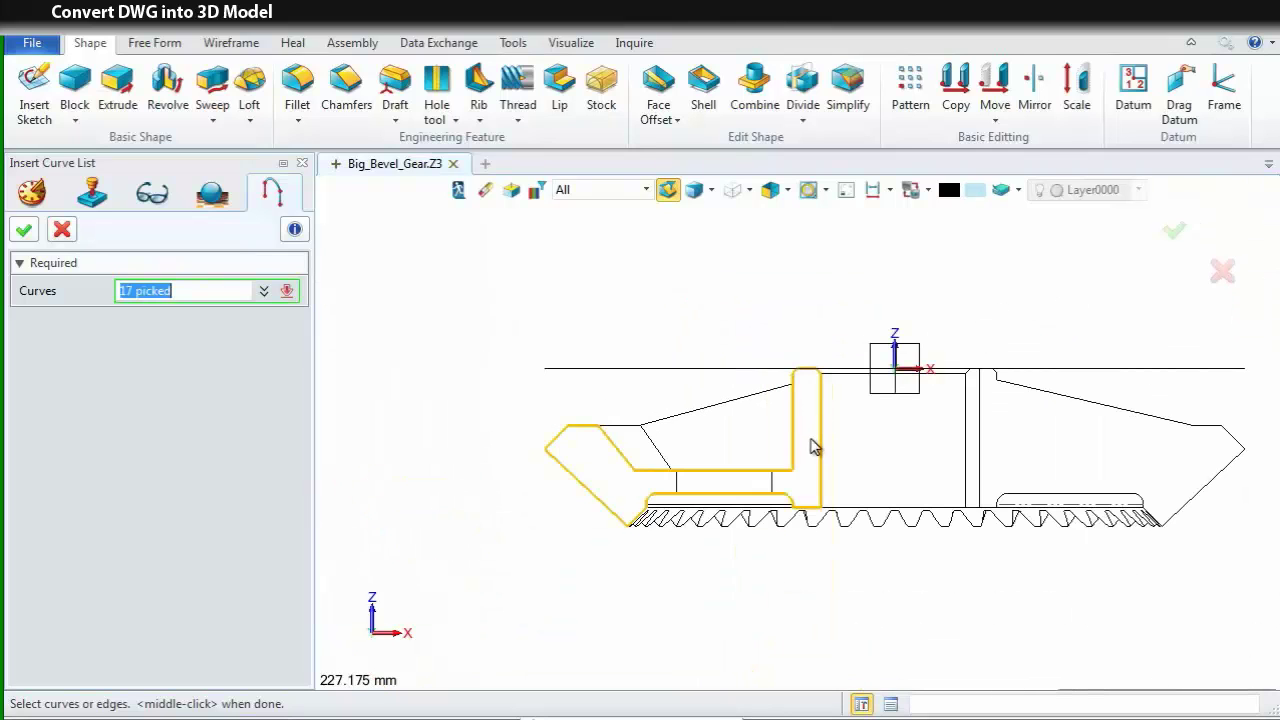
left_click(26, 231)
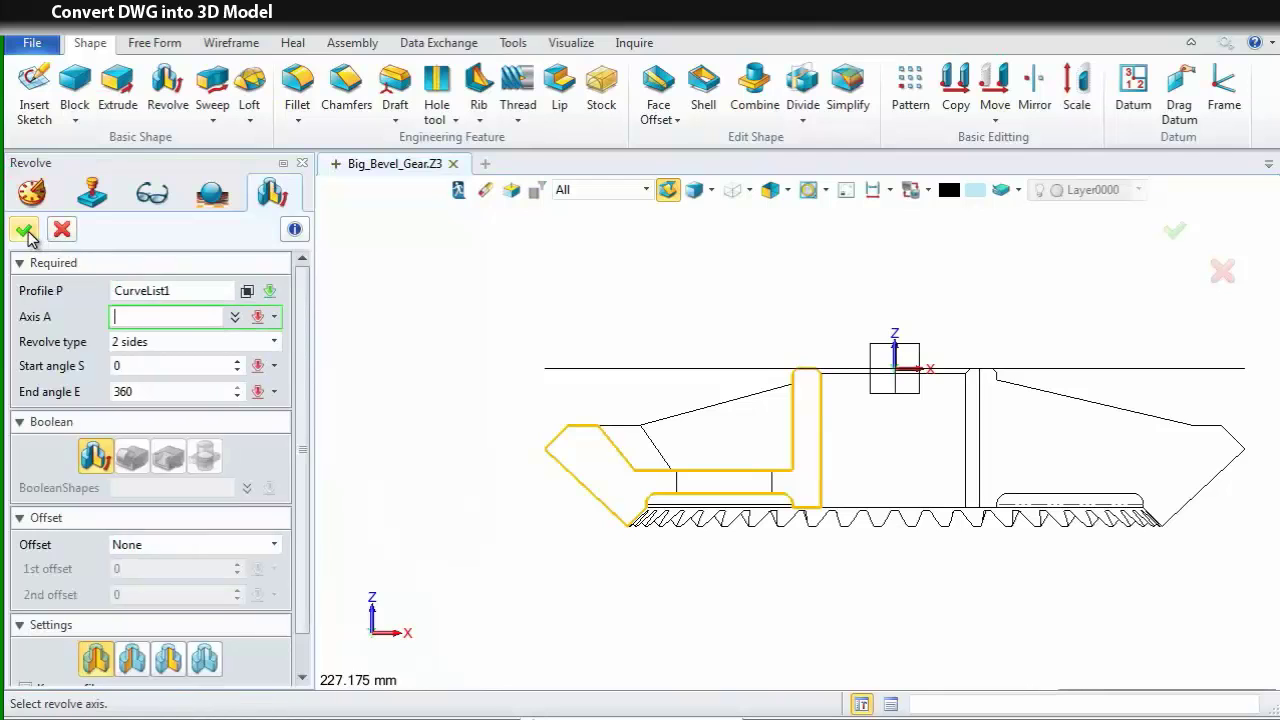
- Set the Z axis as the revolve axis for the closed profile and accept the 360-degree revolve
right_click(449, 287)
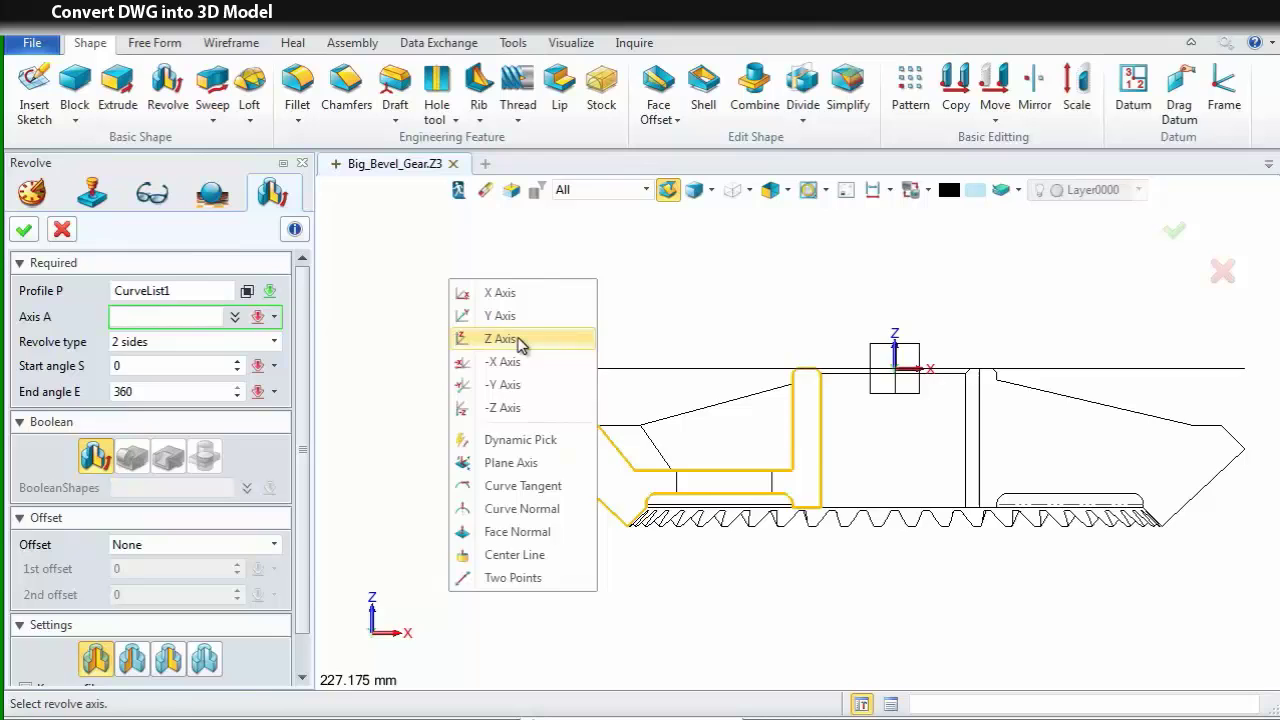
left_click(505, 338)
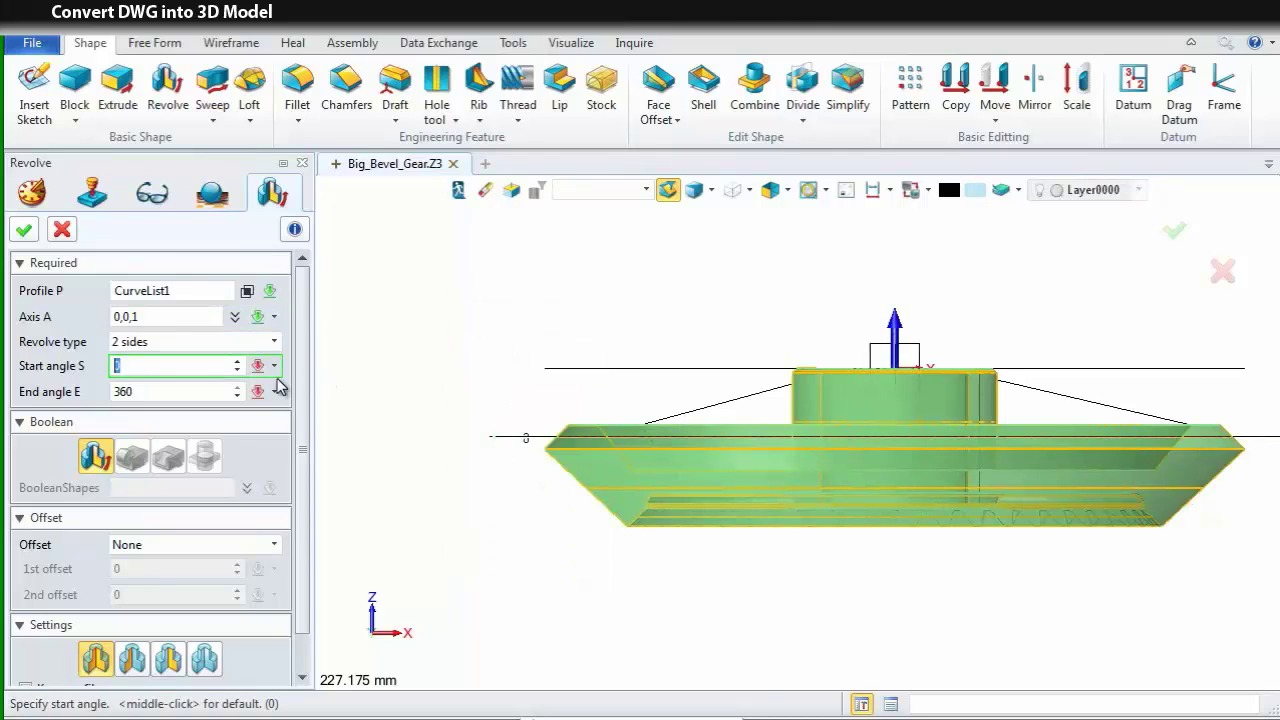
left_click(26, 231)
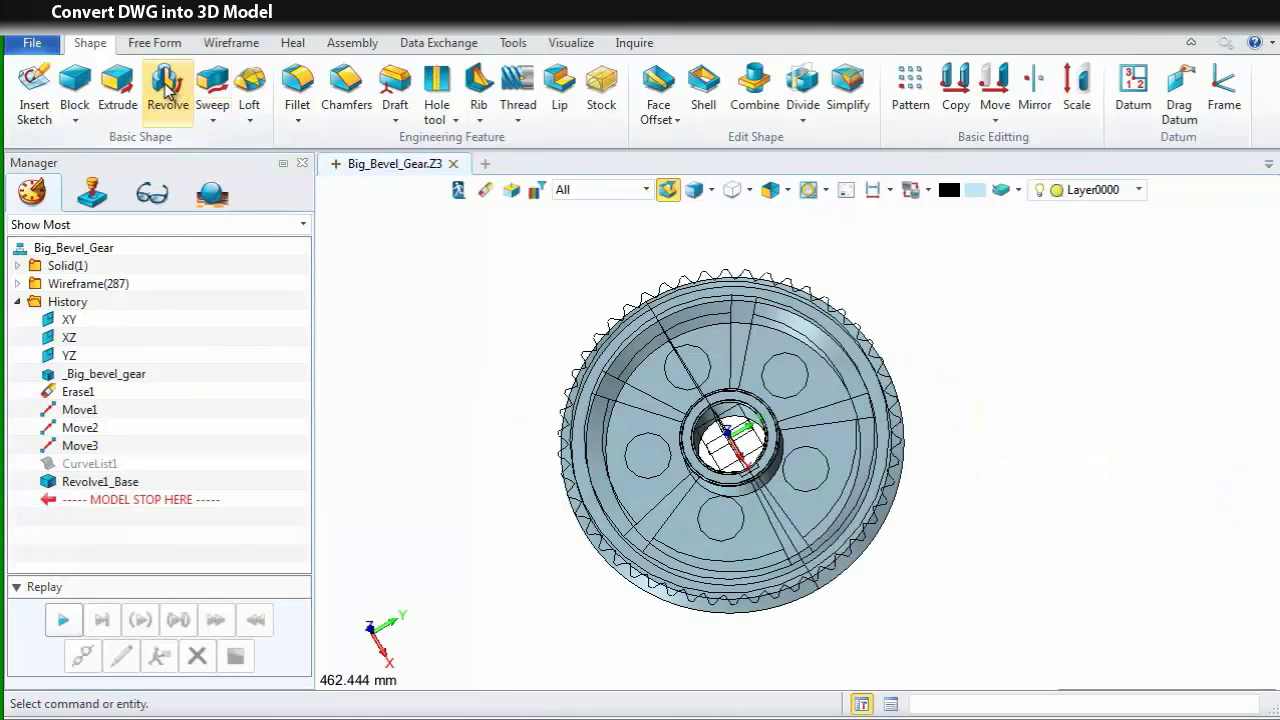
- Start a Project to Face with one tooth-gap curve from the front view, targeting the gear's slanted outer rim face on the hub side
left_click(250, 44)
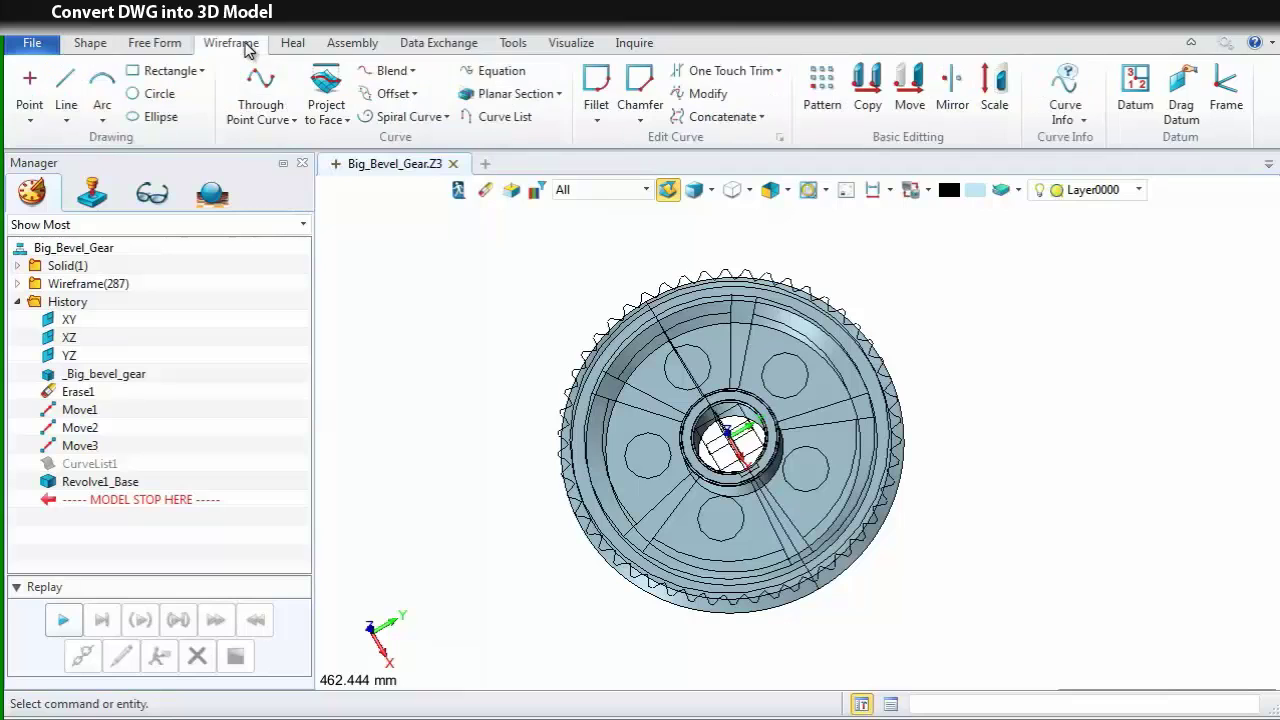
left_click(325, 92)
middle_click_drag(418, 352, 476, 317)
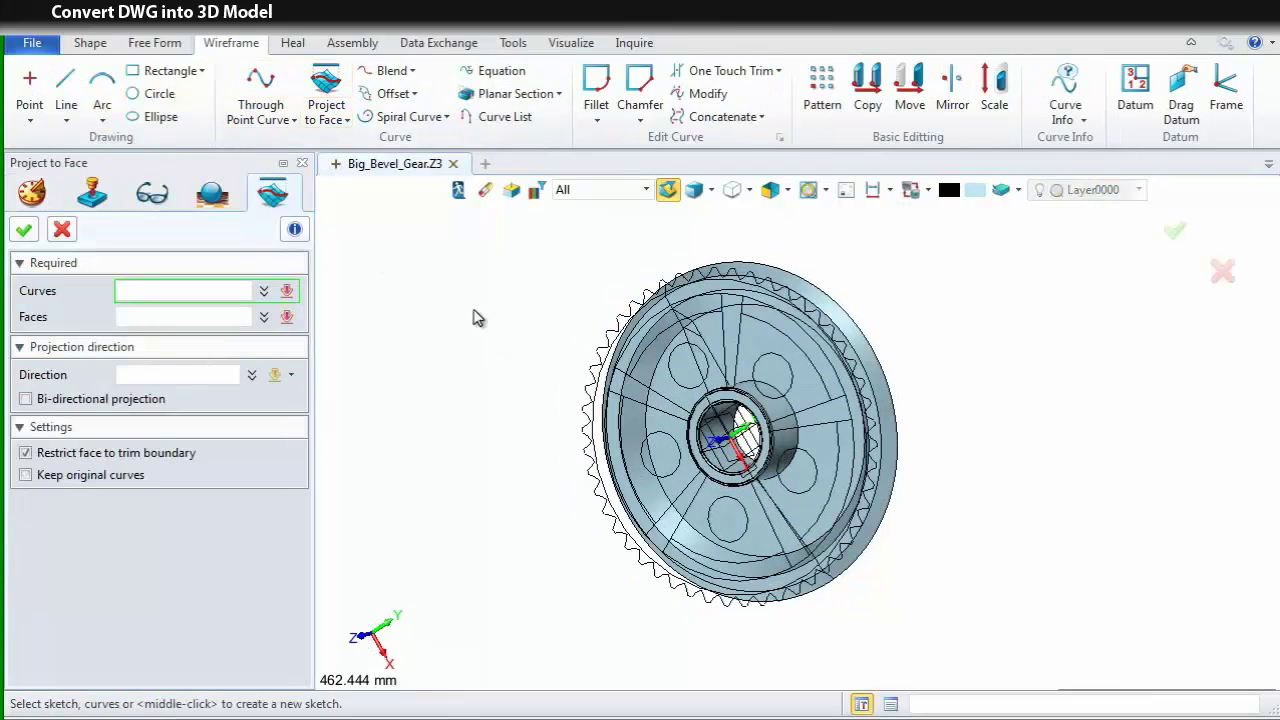
mouse_move(497, 465)
middle_mouse_down()
mouse_move(514, 463)
mouse_move(471, 457)
mouse_move(496, 470)
middle_mouse_up()
middle_click_drag(802, 374, 746, 408)
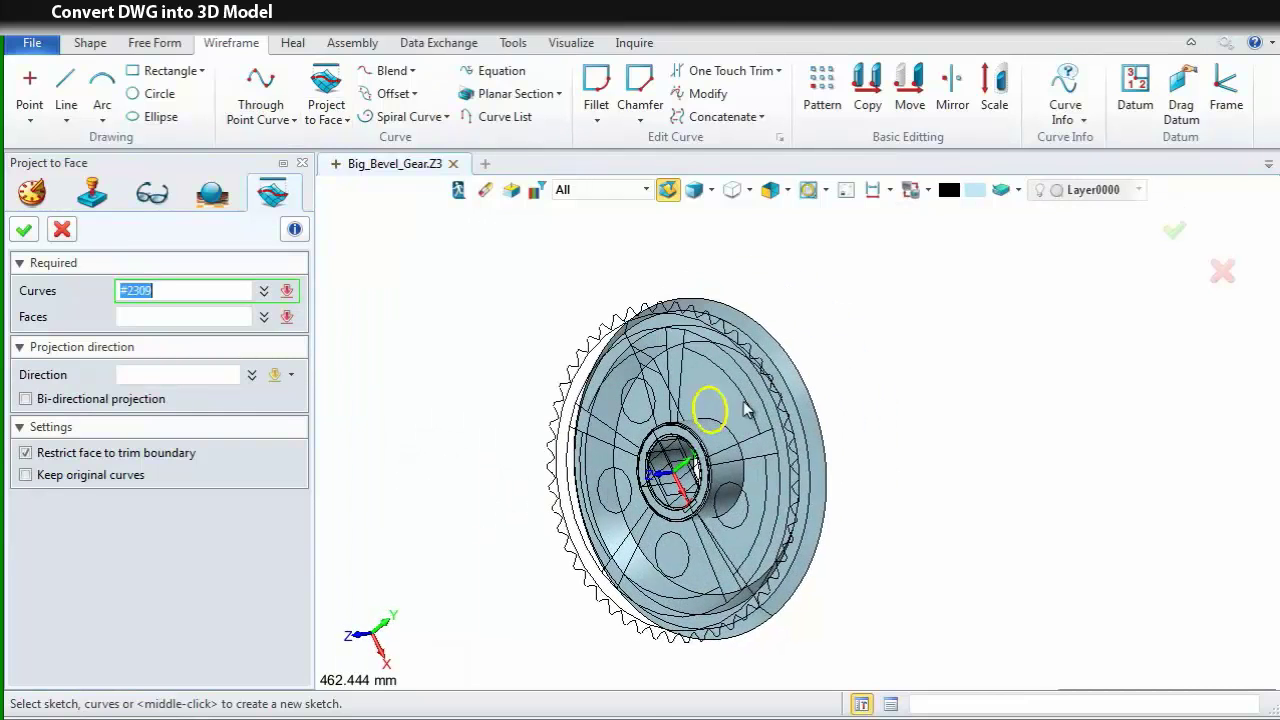
scroll(724, 330, "up", 6)
left_click(721, 319)
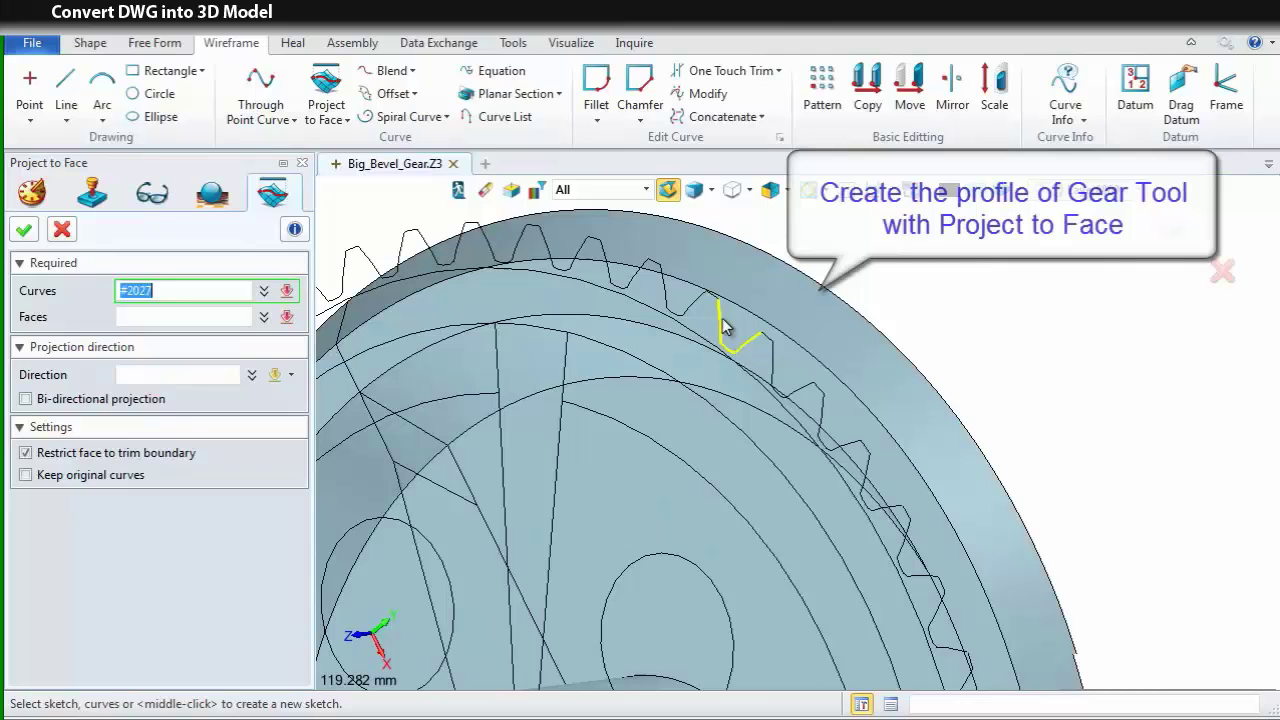
left_click(218, 316)
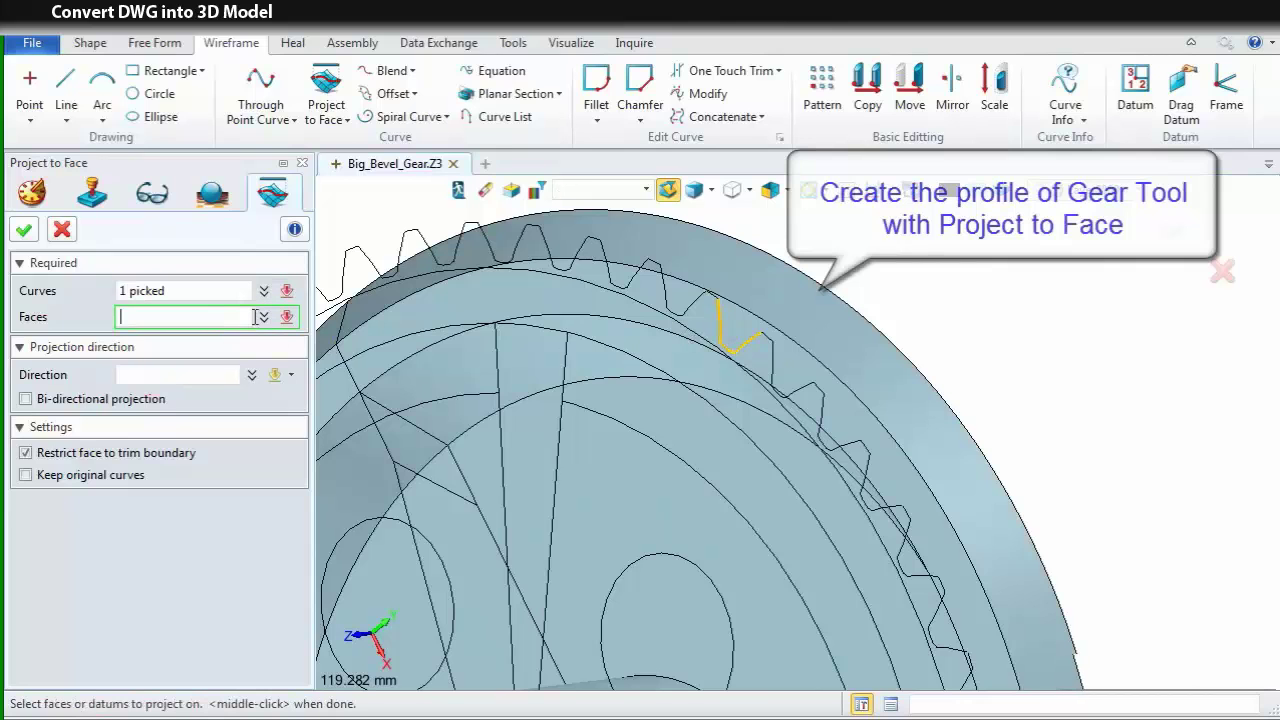
left_click(757, 314)
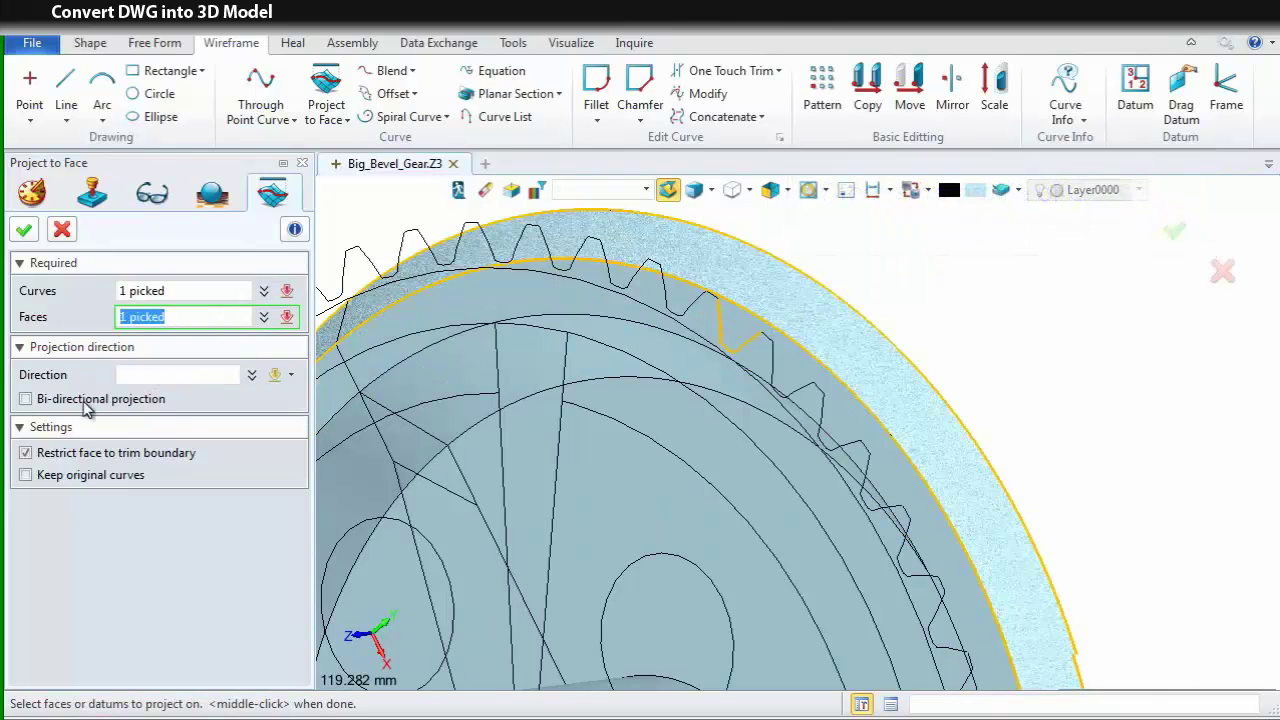
- Set the projection direction to the -Z axis and accept the projection
left_click(160, 372)
right_click(962, 293)
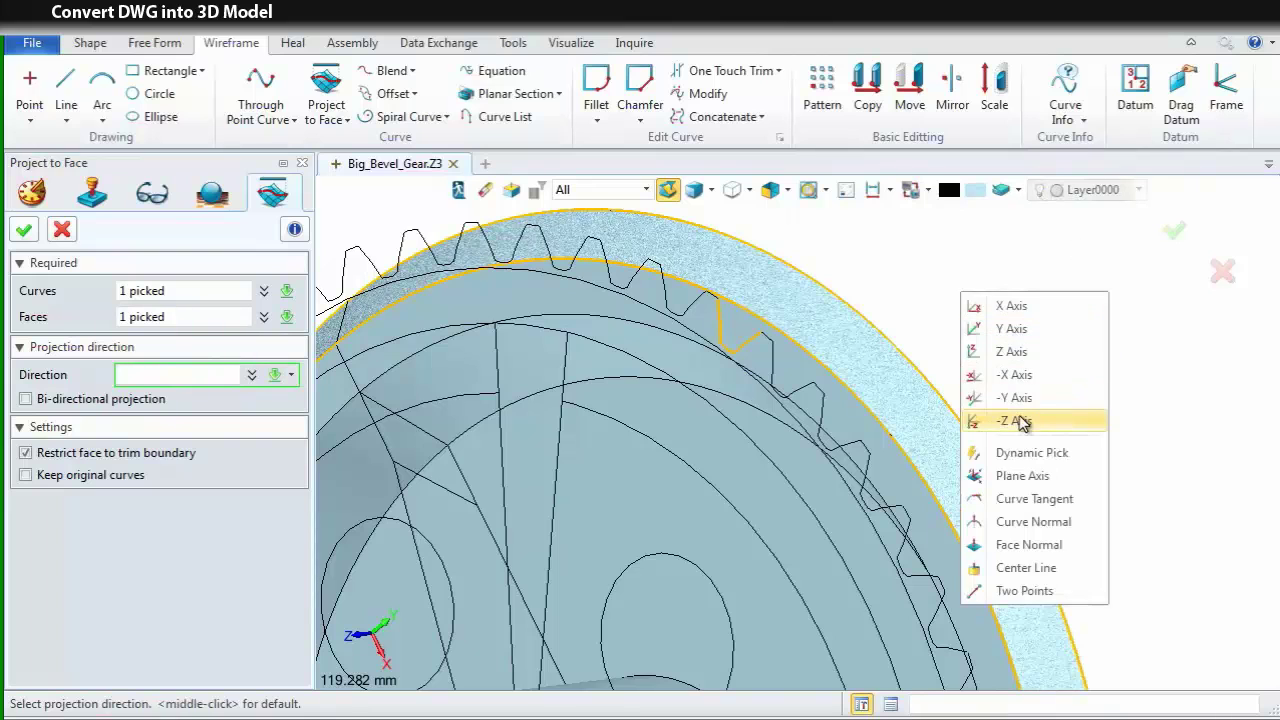
left_click(1028, 418)
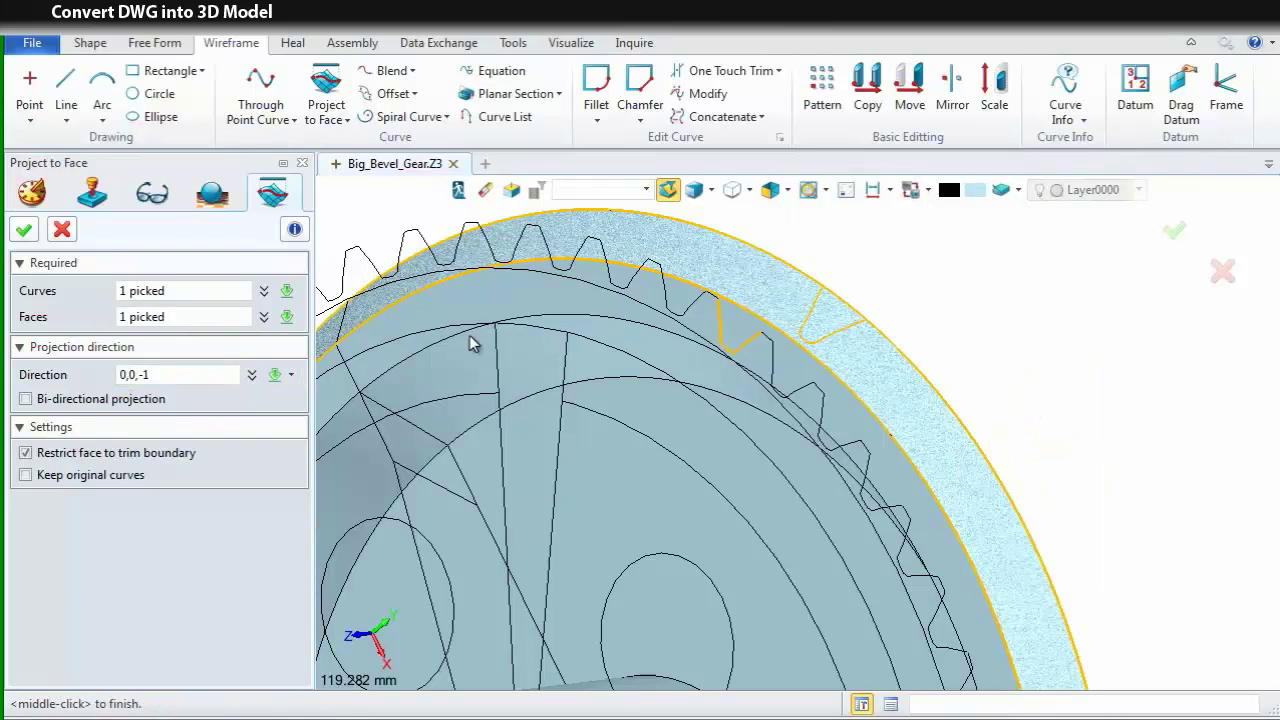
left_click(24, 230)
- Start another Project to Face with the projected tooth-gap curve, targeting the narrow slanted face inside the rim on the gear's opposite side
scroll(856, 298, "down", 4)
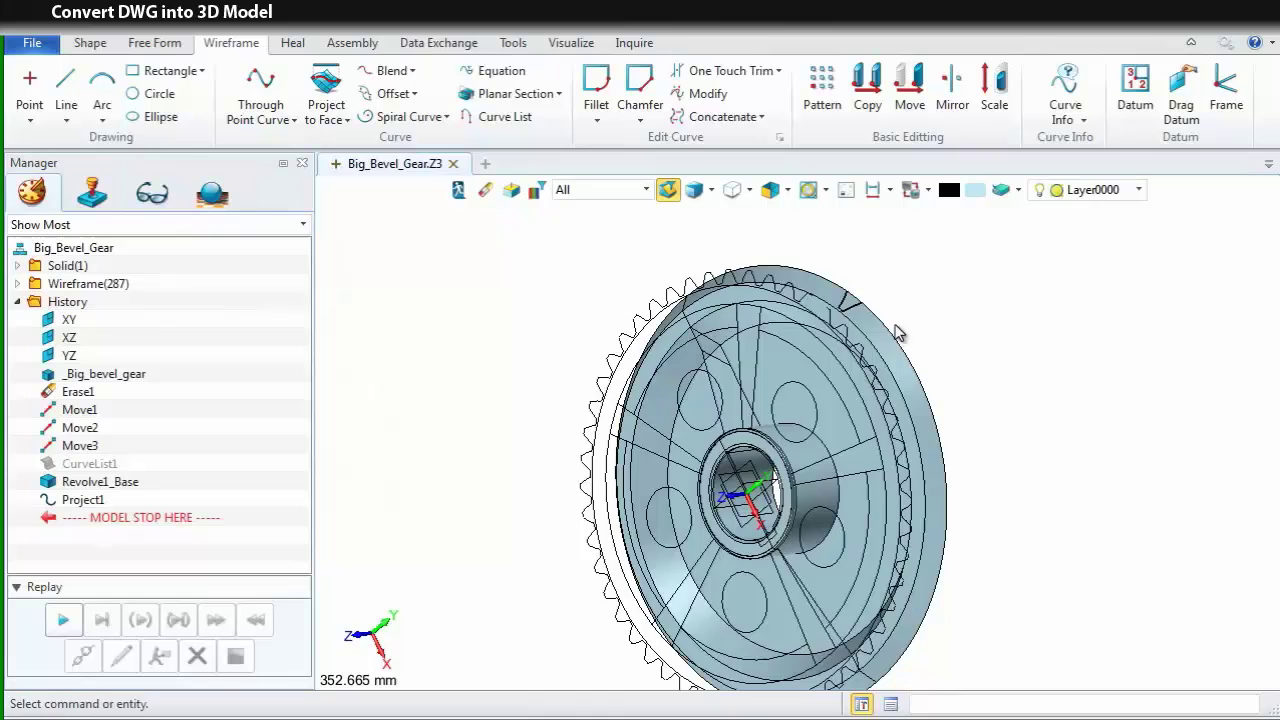
right_click_drag(932, 354, 846, 342)
middle_click_drag(845, 342, 884, 343)
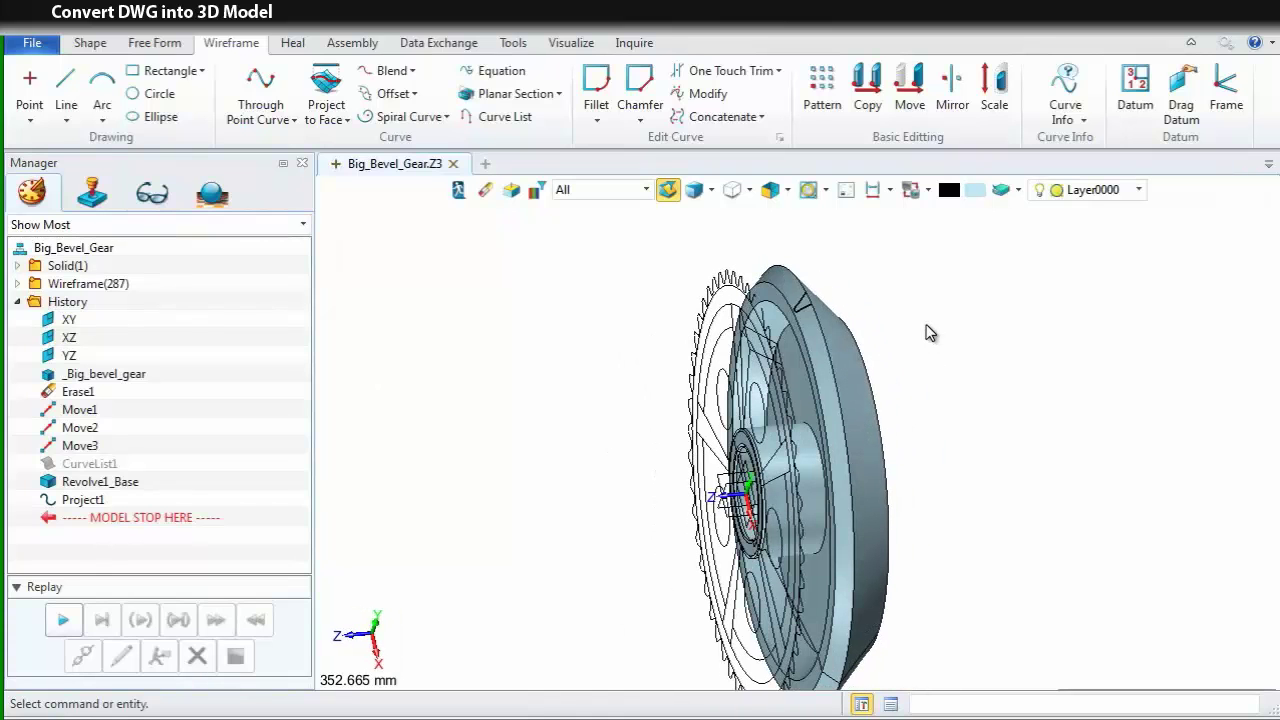
left_click(326, 92)
scroll(880, 330, "up", 5)
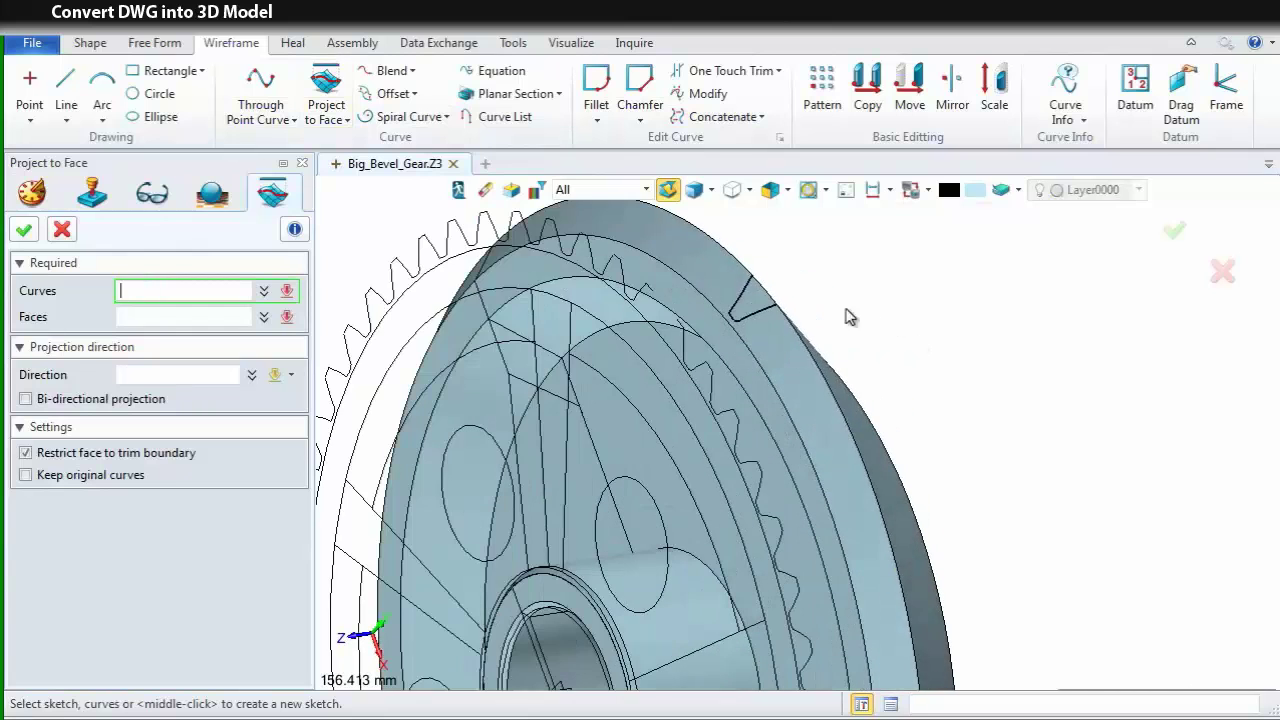
left_click(765, 316)
mouse_move(770, 318)
middle_mouse_down()
mouse_move(860, 303)
mouse_move(754, 306)
middle_mouse_up()
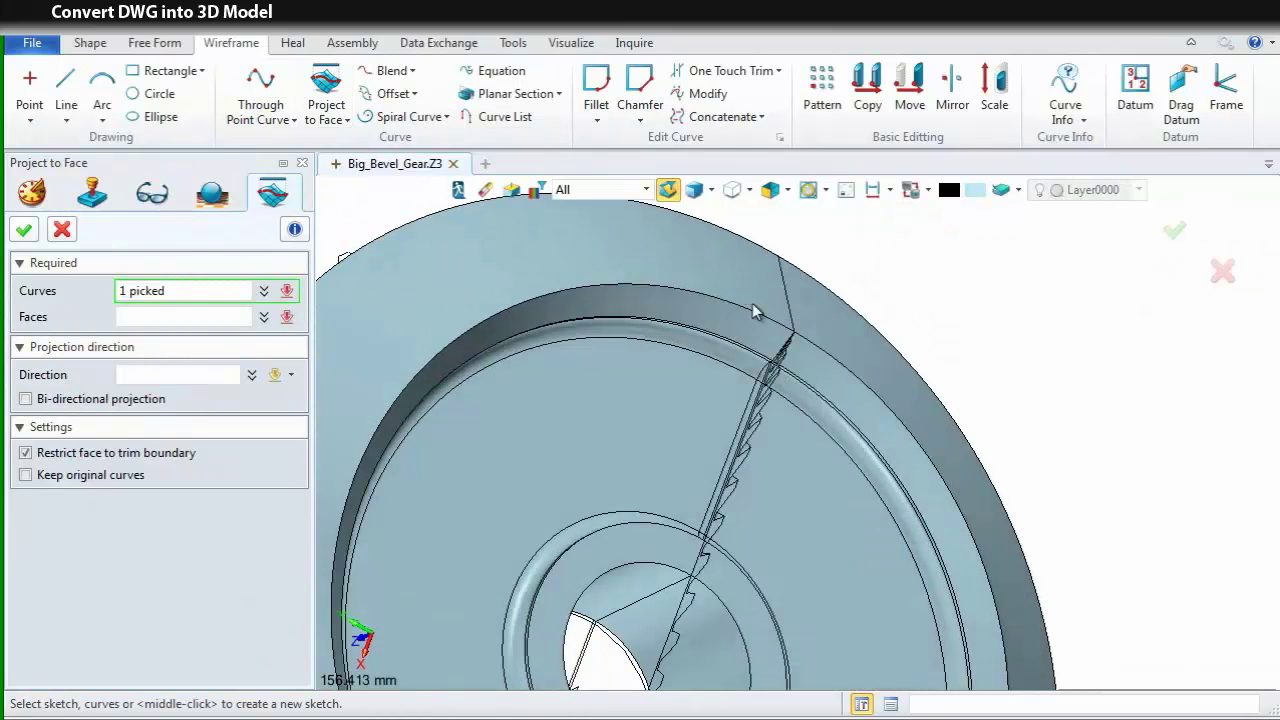
left_click(215, 314)
left_click(548, 310)
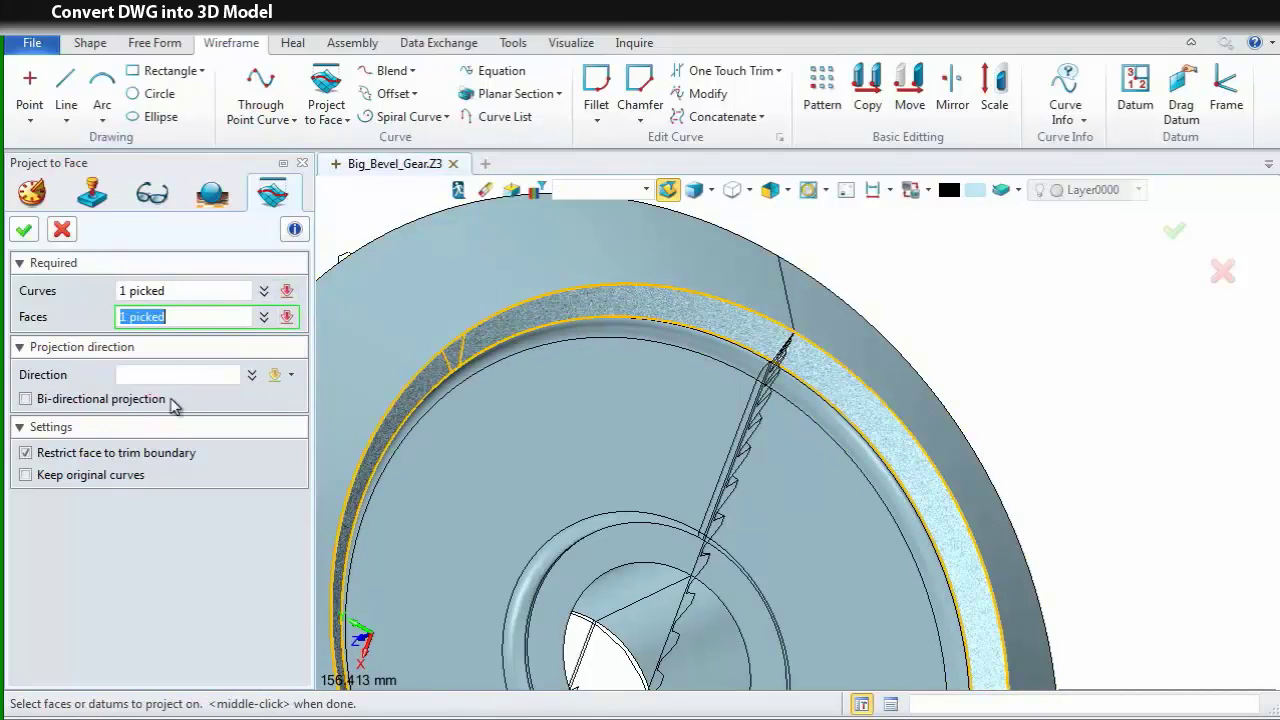
- Keep the original curves and accept the projection with the default direction
right_click_drag(511, 456, 480, 388)
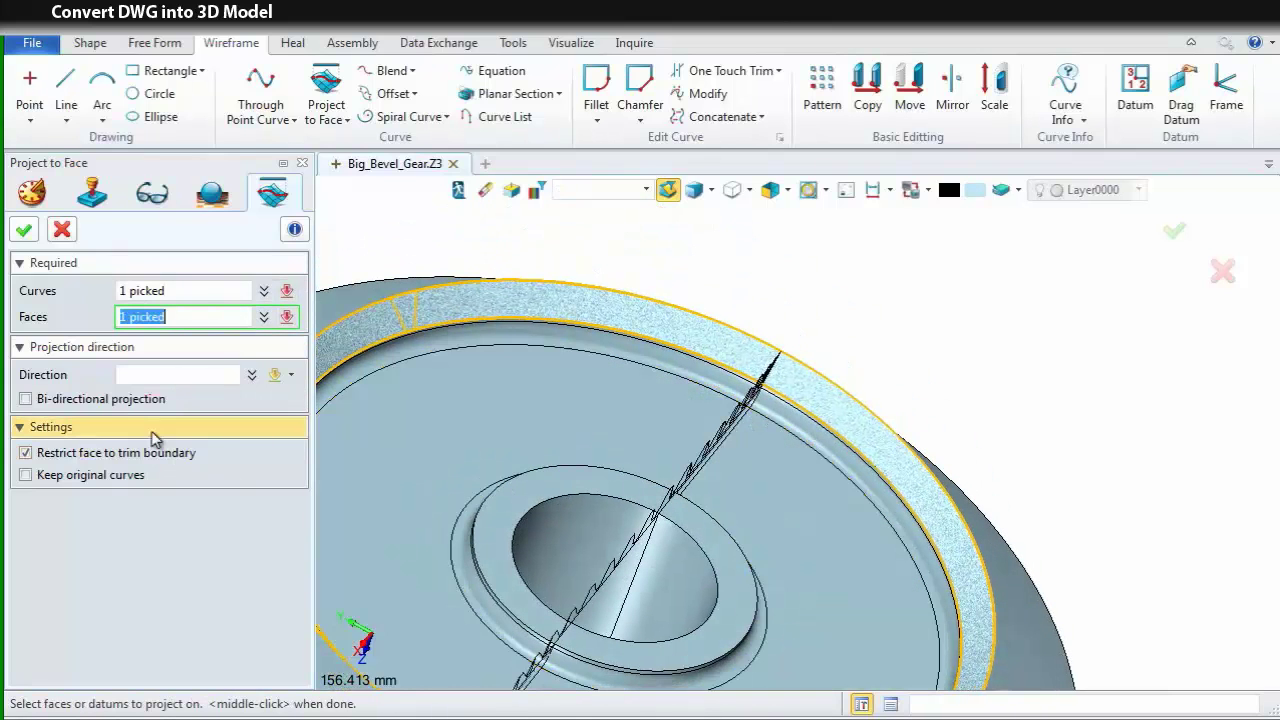
left_click(55, 477)
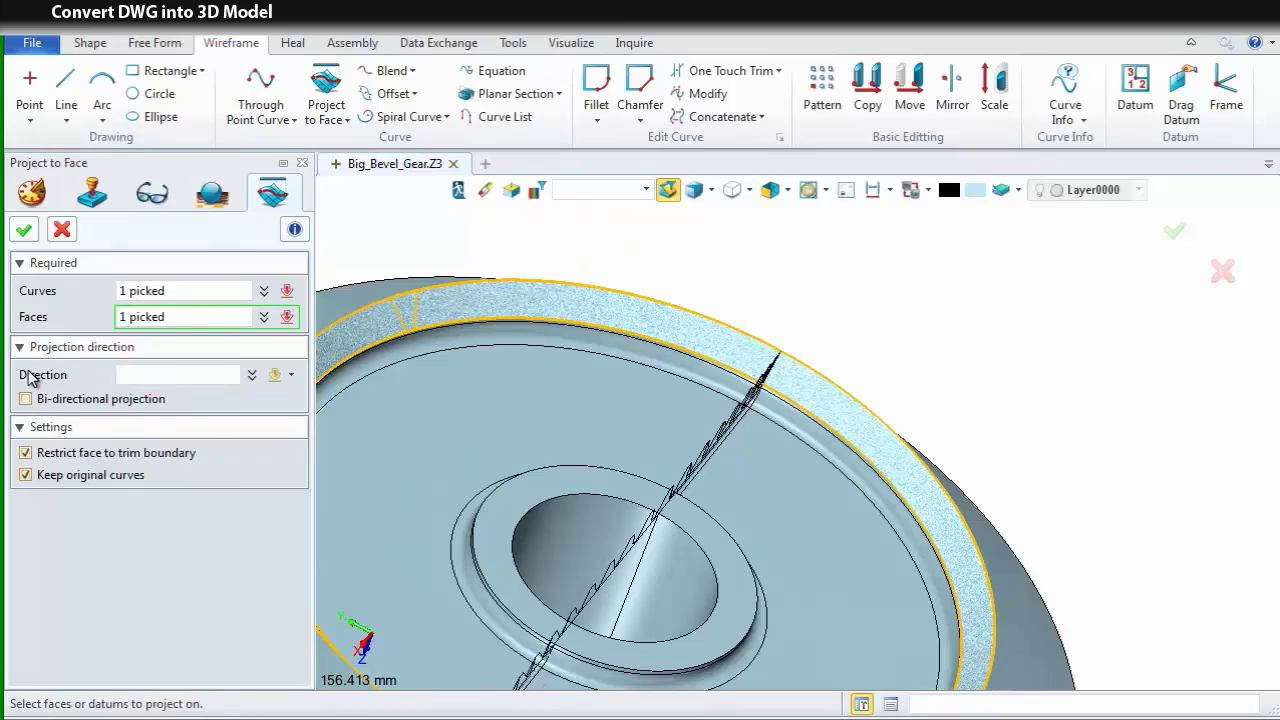
left_click(24, 230)
- Create curves from the two circular edges bounding the rim's wide conical face with Curve from Edge
right_click_drag(480, 424, 715, 425)
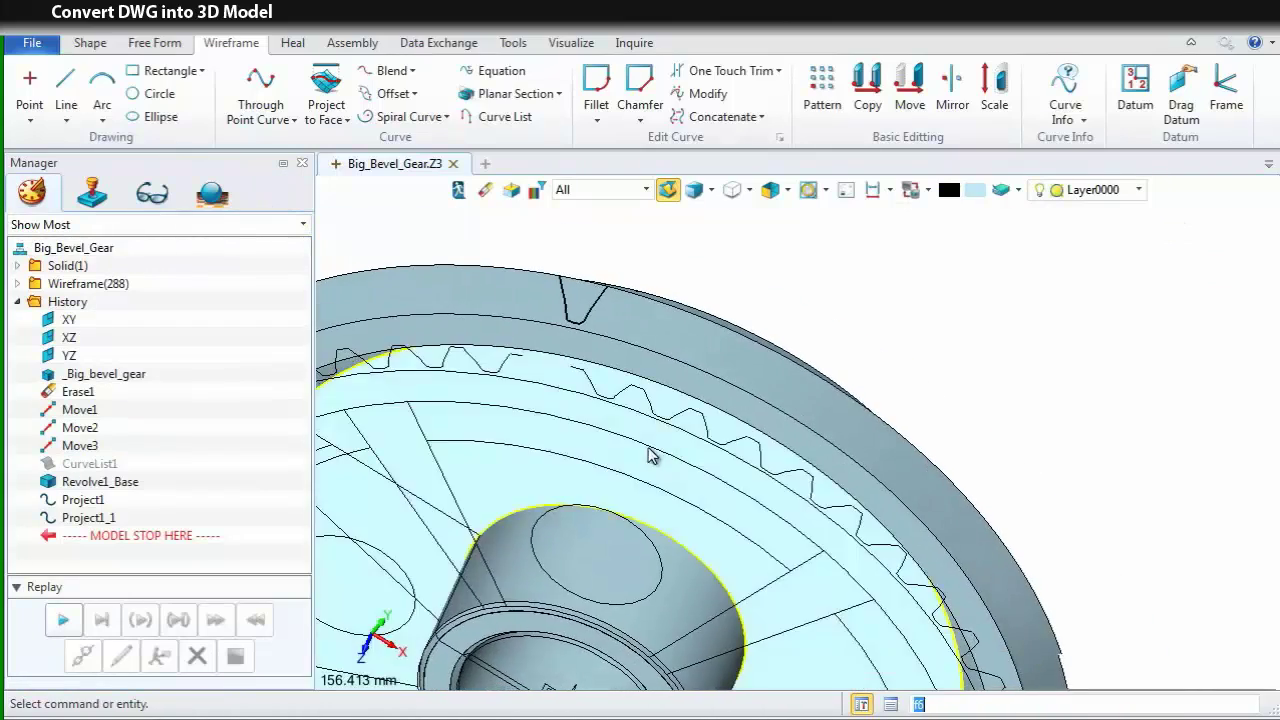
scroll(642, 430, "up", 2)
middle_click_drag(642, 430, 556, 329)
scroll(838, 447, "down", 4)
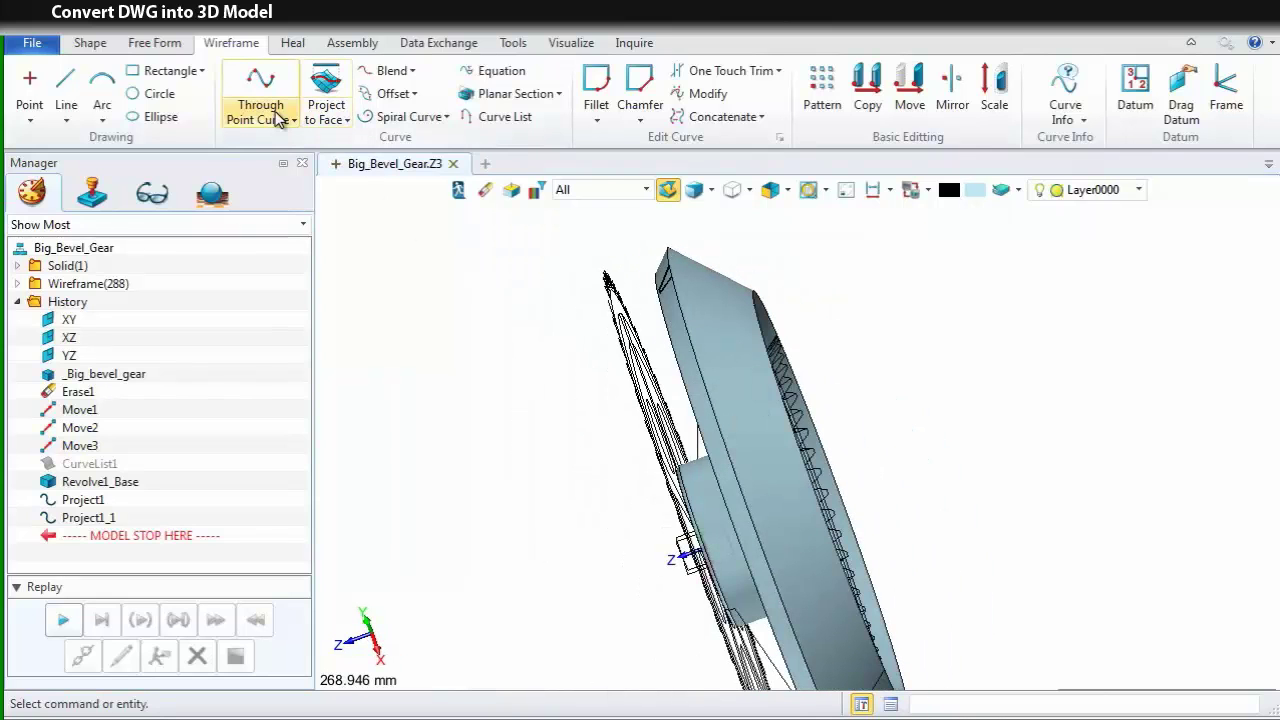
left_click(326, 114)
left_click(348, 156)
right_click_drag(420, 440, 727, 278)
left_click(707, 258)
middle_click_drag(703, 278, 624, 280)
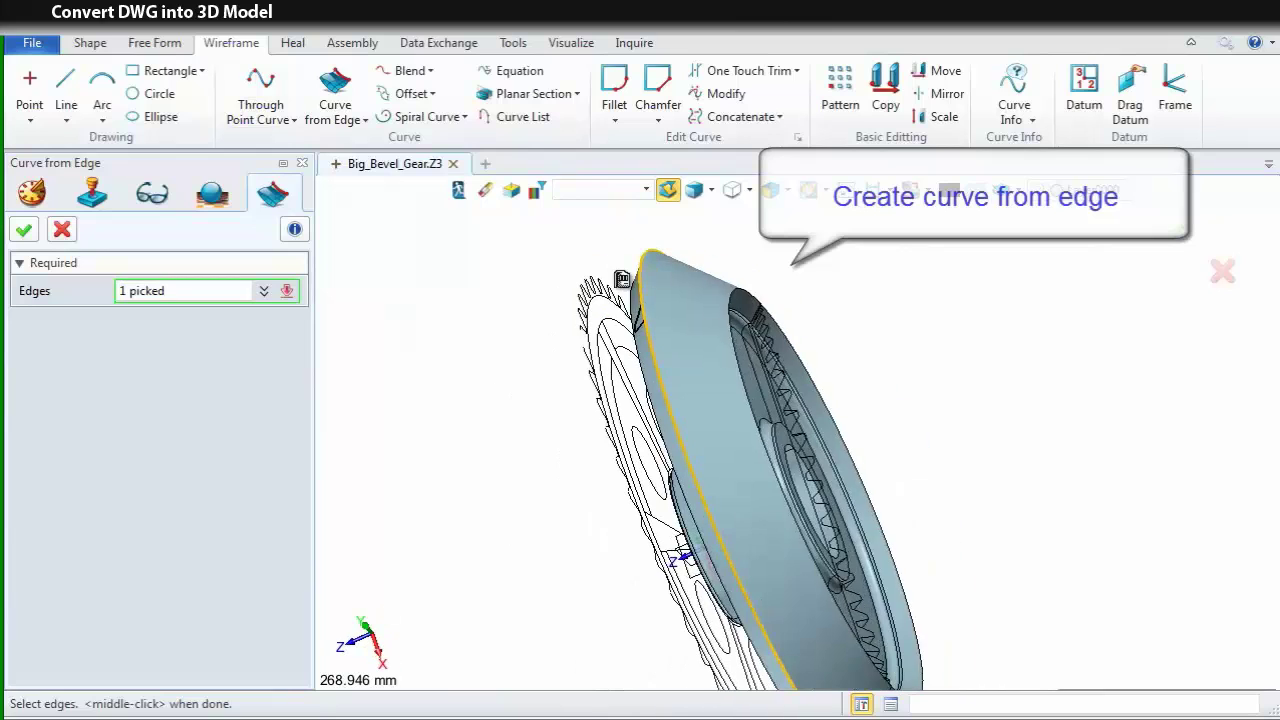
left_click(738, 314)
middle_click_drag(540, 323, 467, 299)
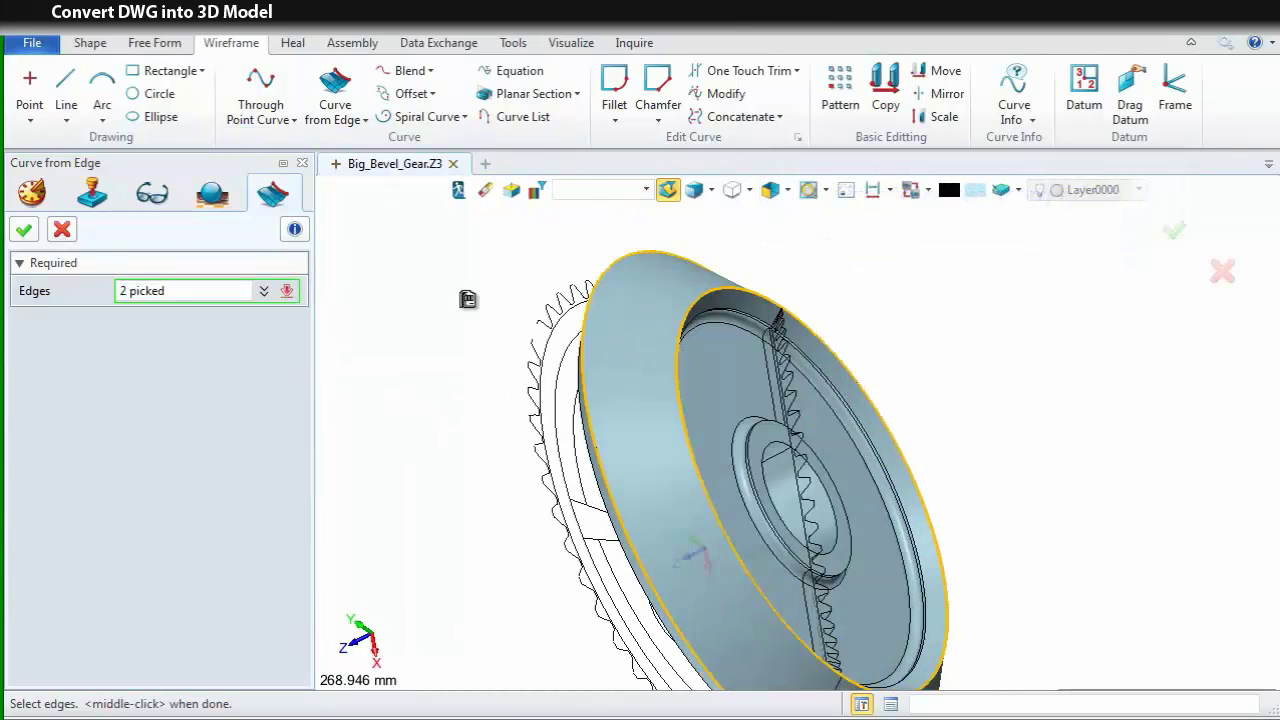
left_click(24, 229)
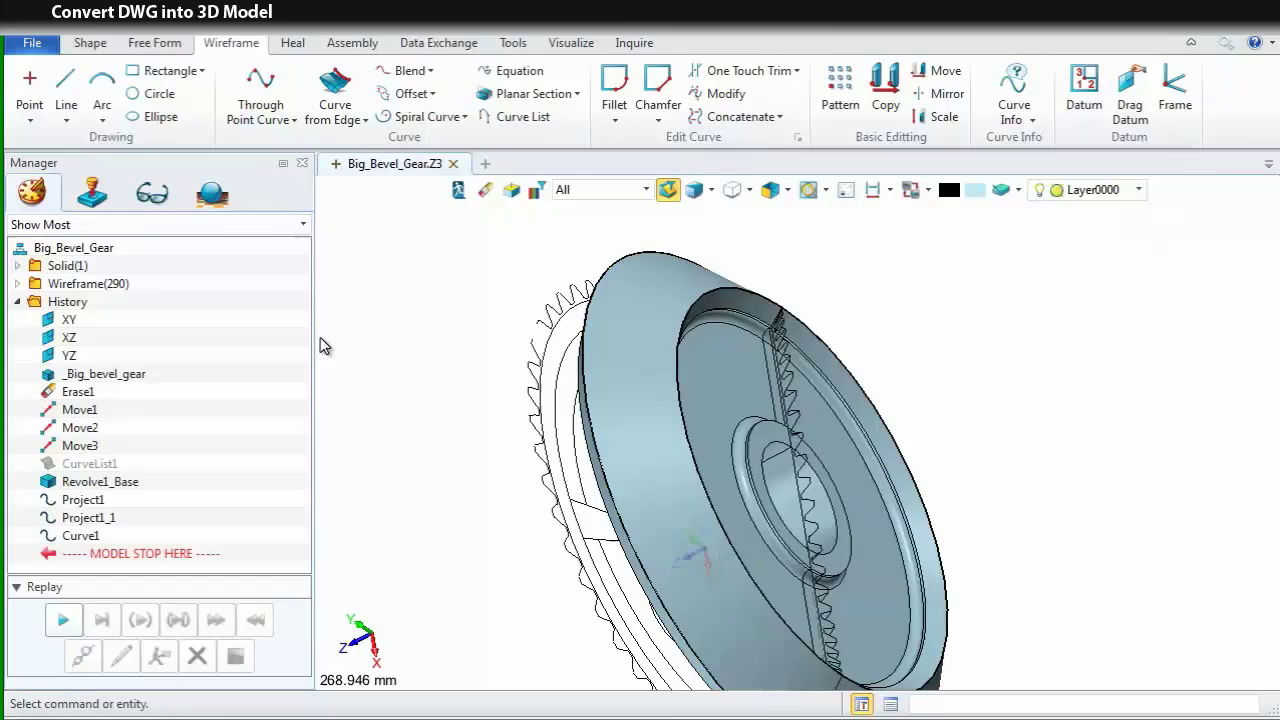
- Start One Touch Trim and trim the smaller edge curve so it only closes the inner tooth profile
mouse_move(430, 340)
middle_mouse_down()
mouse_move(409, 295)
mouse_move(459, 332)
mouse_move(435, 336)
middle_mouse_up()
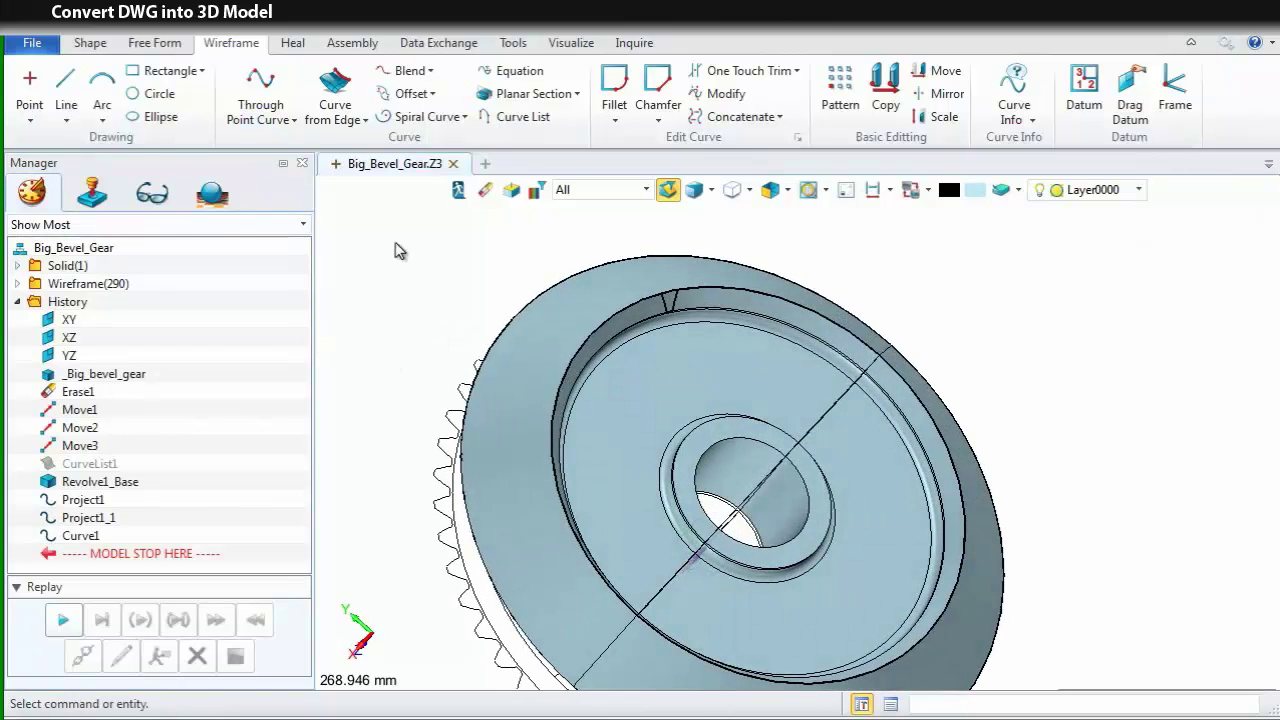
left_click(742, 70)
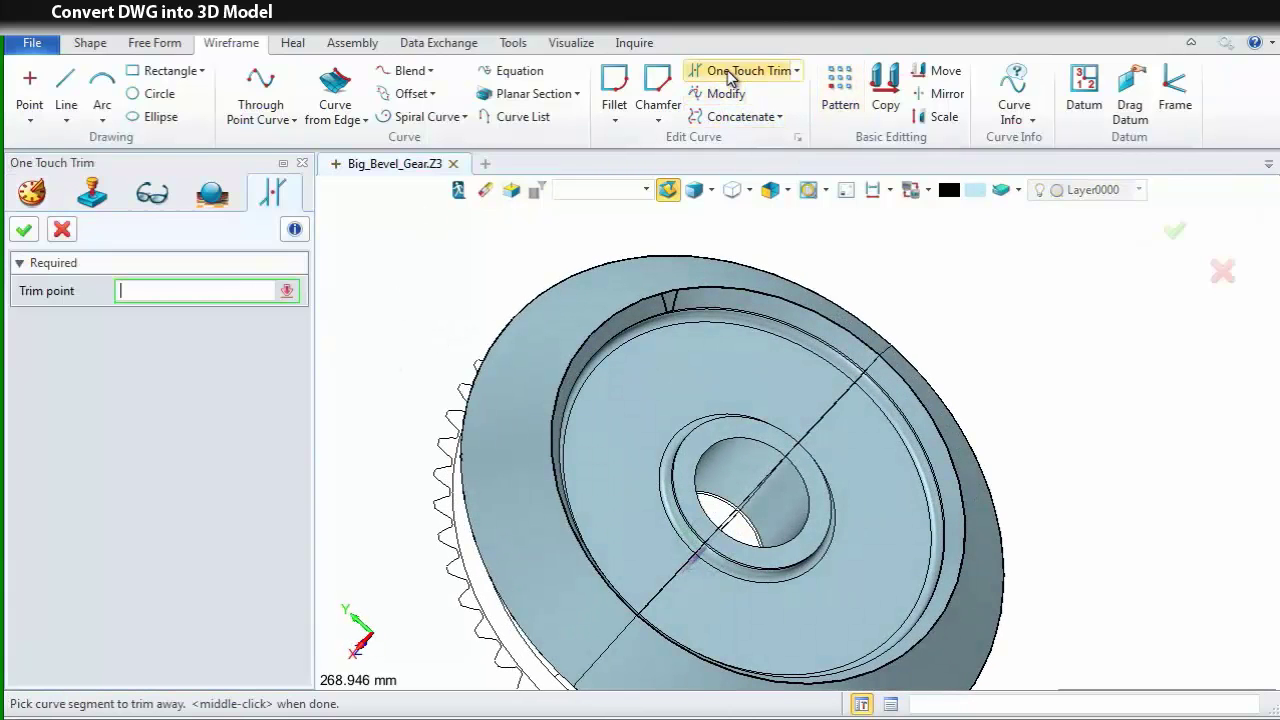
left_click(668, 300)
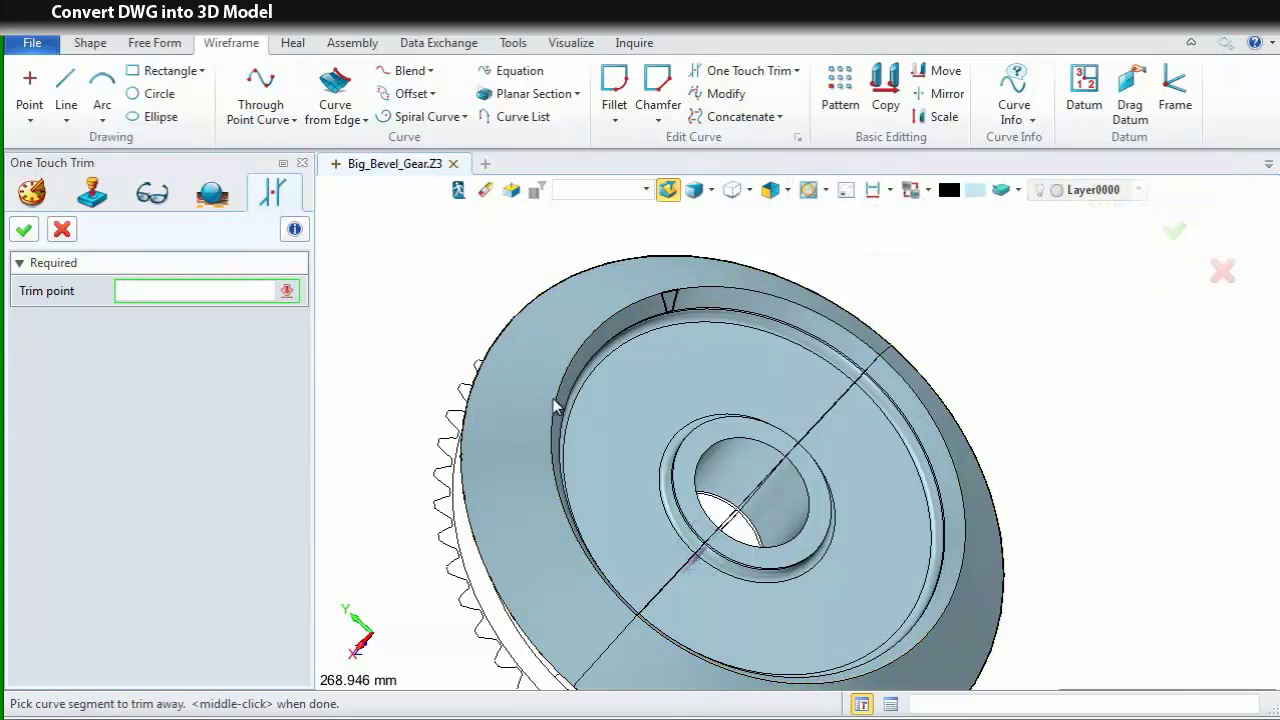
- Trim the larger rim edge curve so it only closes the outer tooth profile, and finish trimming
middle_click_drag(554, 400, 680, 393)
left_click(734, 305)
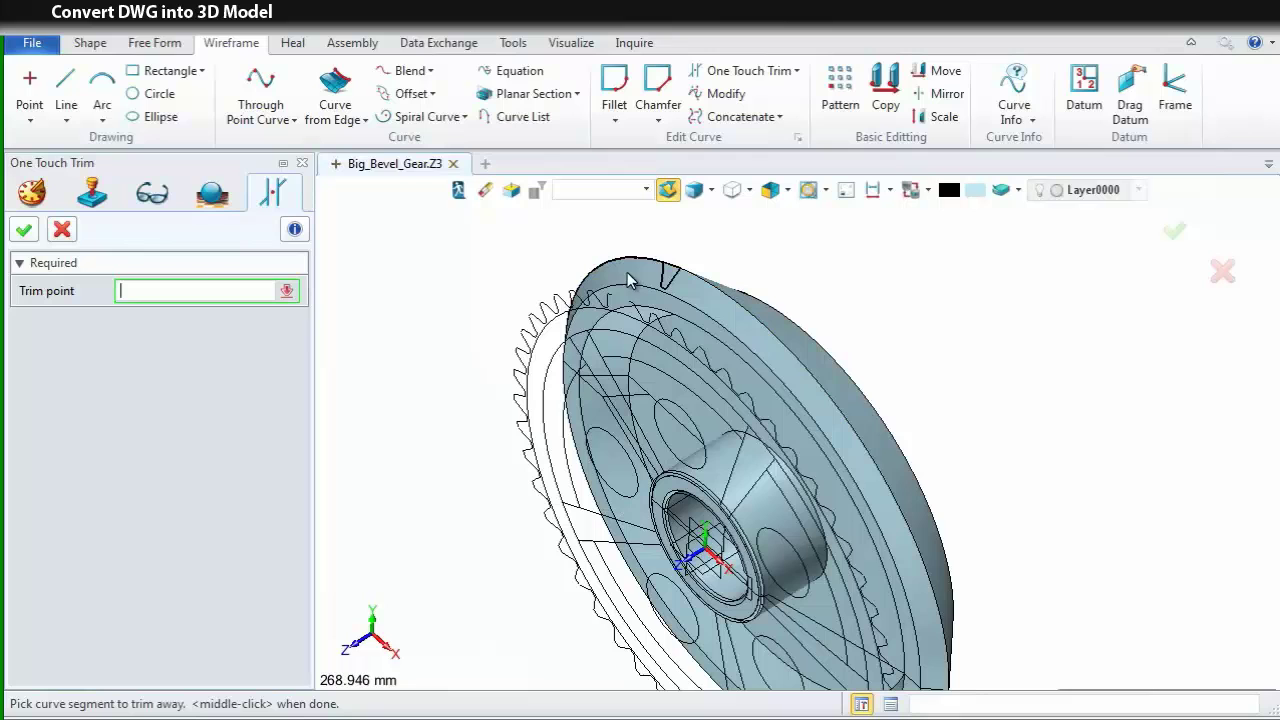
left_click(646, 264)
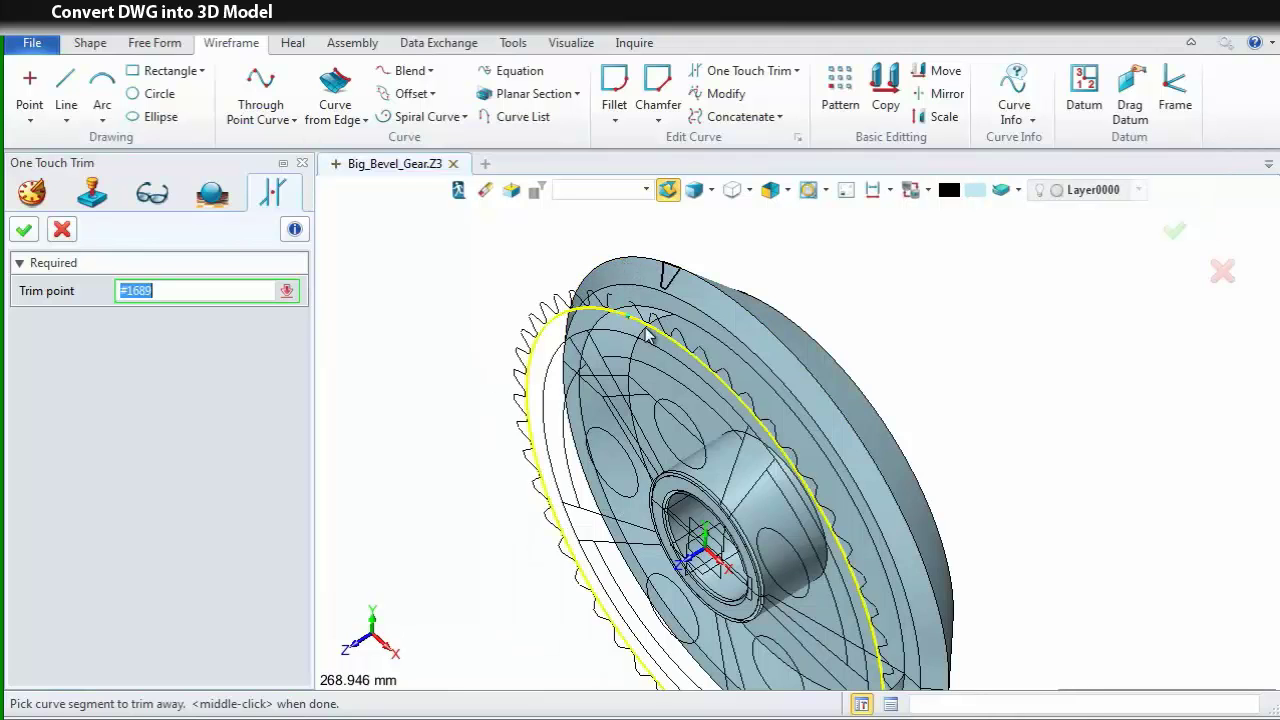
scroll(649, 332, "down", 4)
right_click_drag(649, 332, 591, 261)
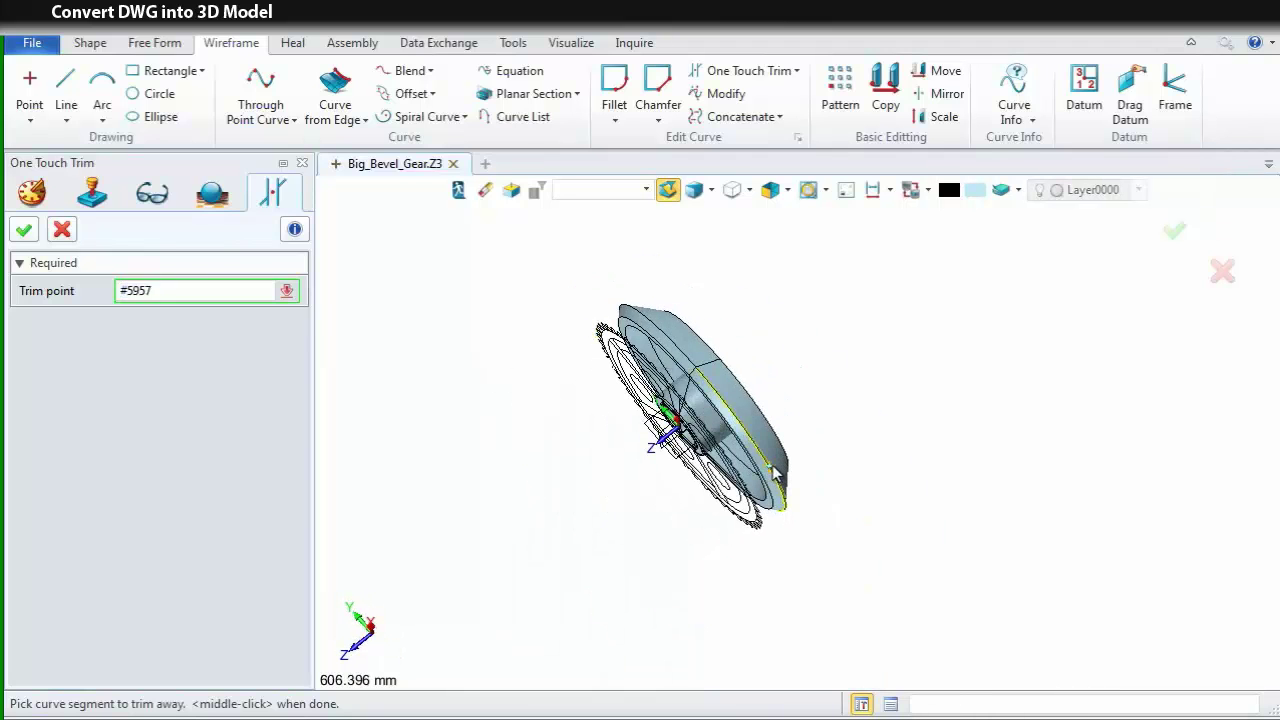
middle_click_drag(589, 434, 588, 390)
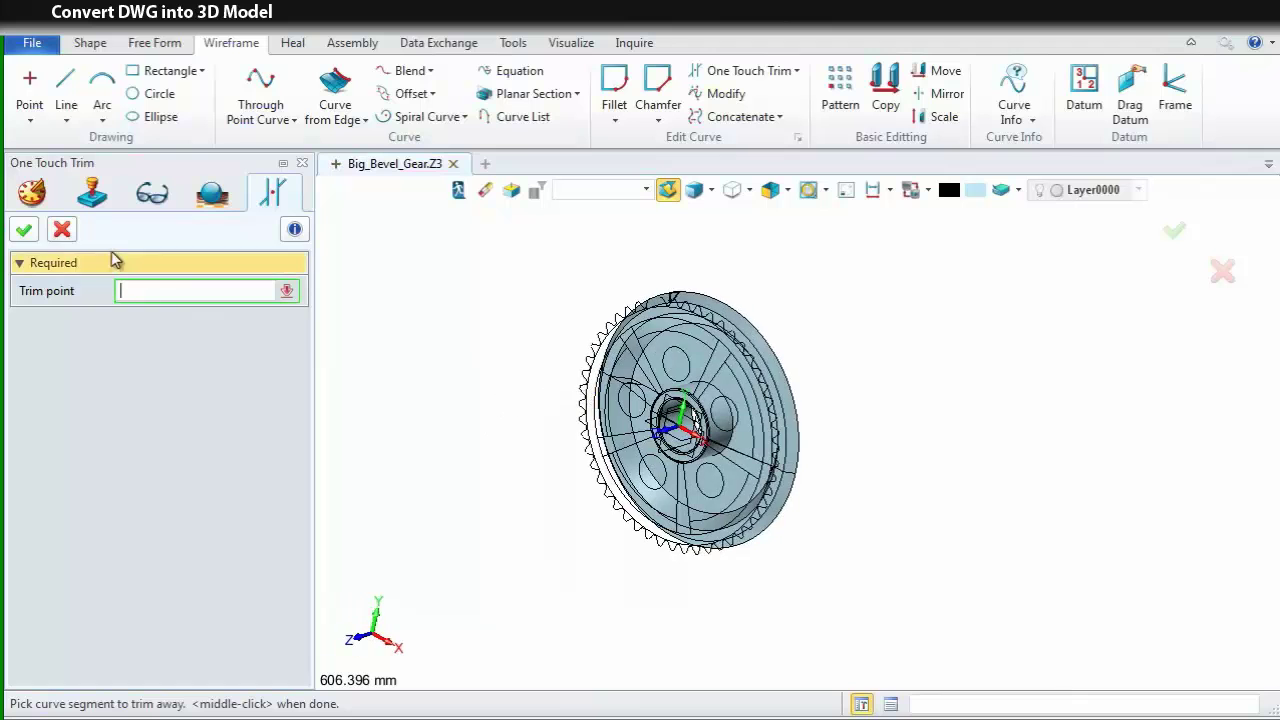
left_click(24, 229)
- Start a Loft and insert a curve list of the closed tooth profile on the larger rim edge as the first profile
right_click_drag(555, 392, 739, 398)
scroll(700, 334, "up", 6)
middle_click_drag(738, 398, 870, 398)
scroll(686, 429, "down", 4)
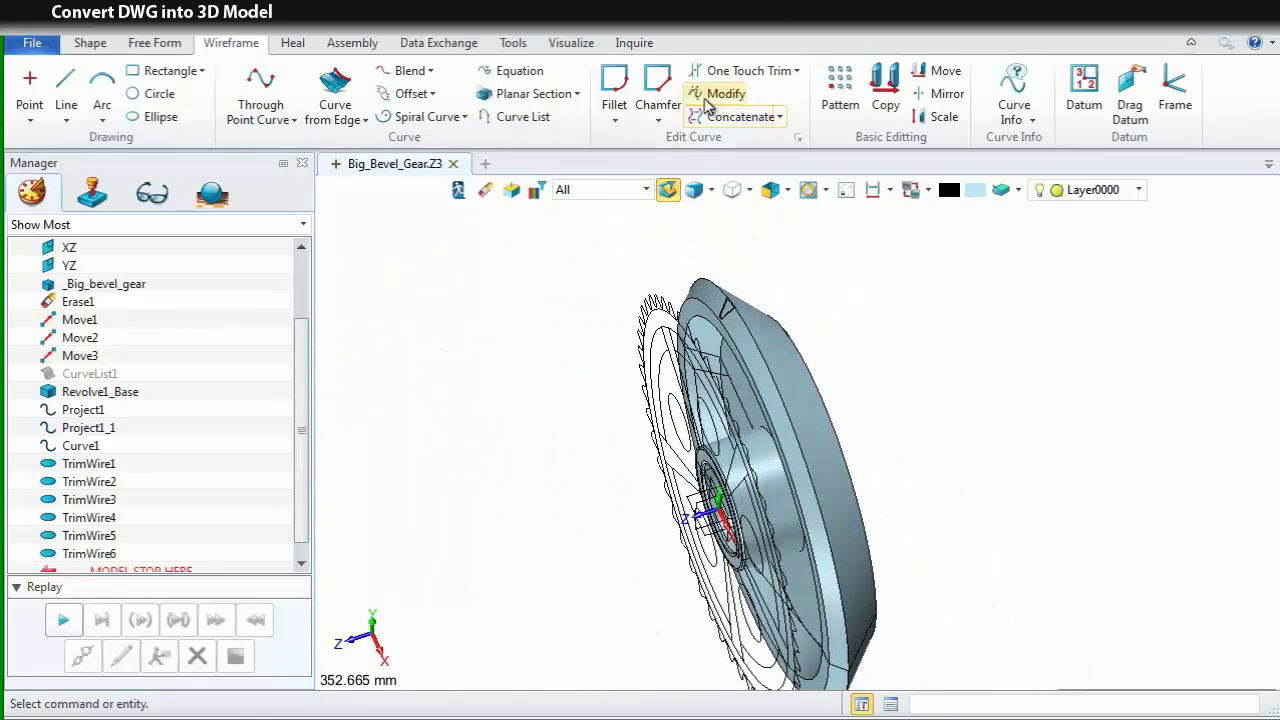
left_click(95, 46)
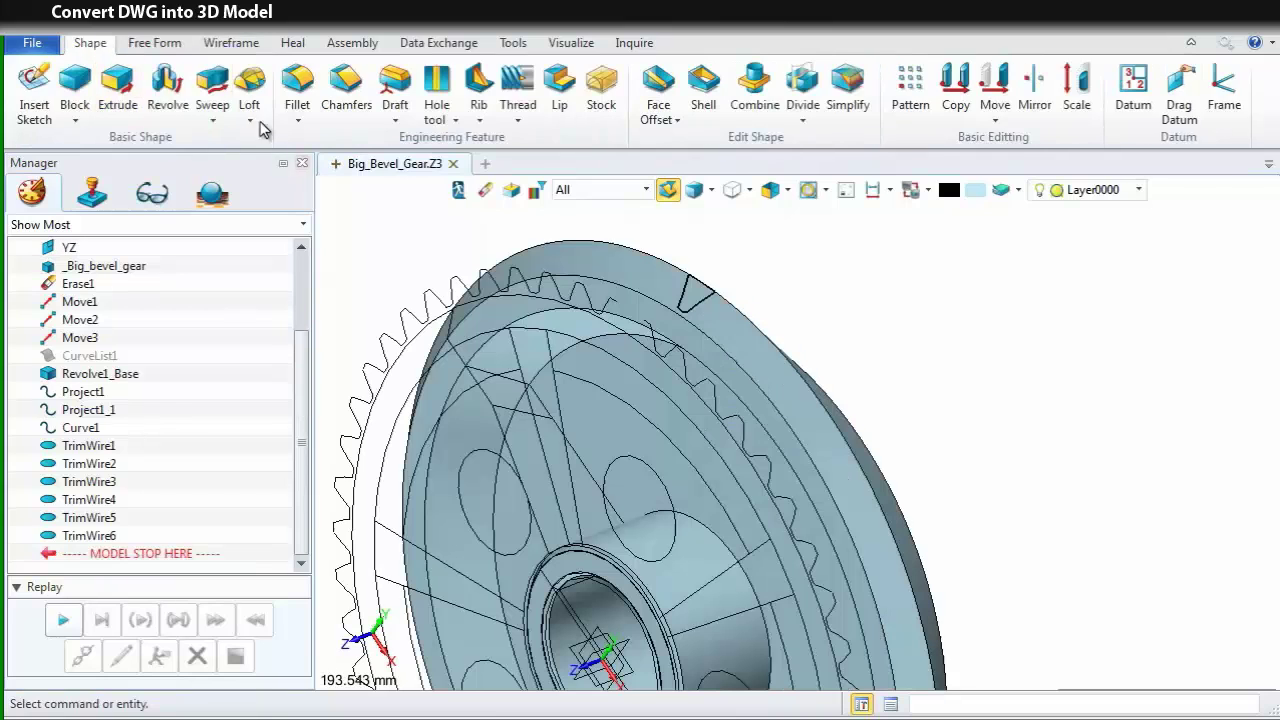
left_click(249, 90)
right_click(395, 230)
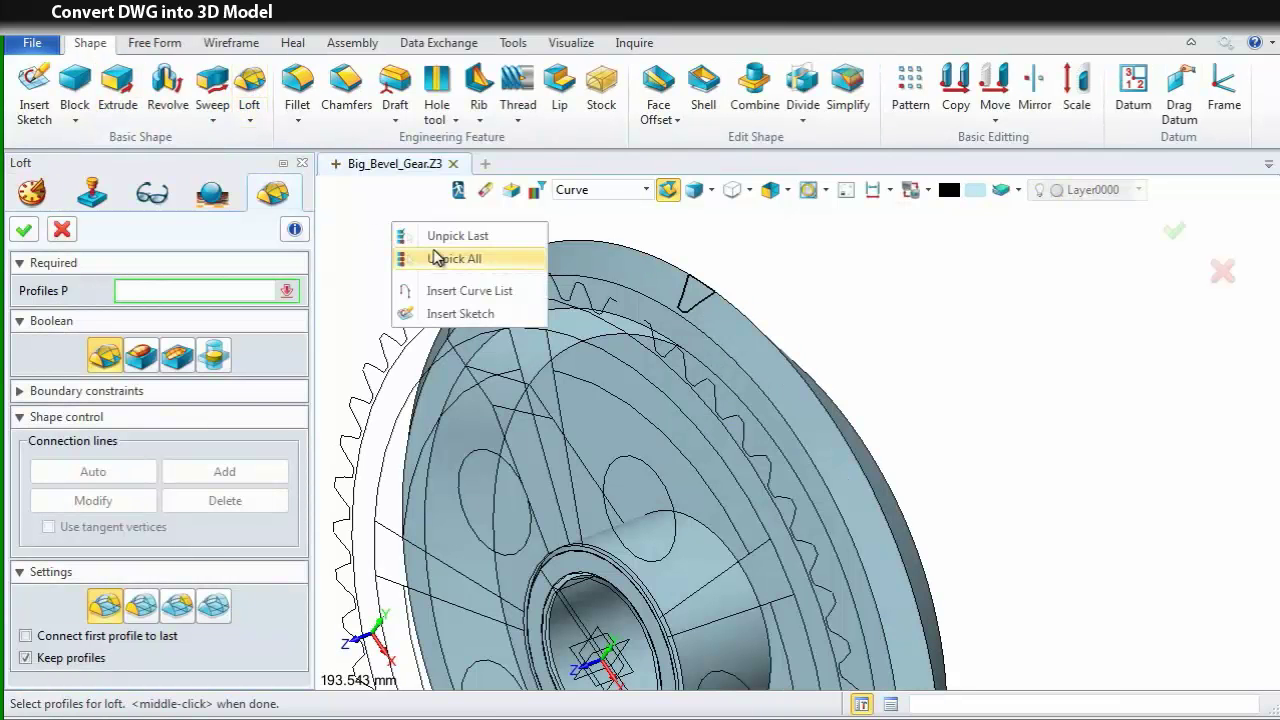
left_click(445, 289)
left_click(760, 325)
key("Delete")
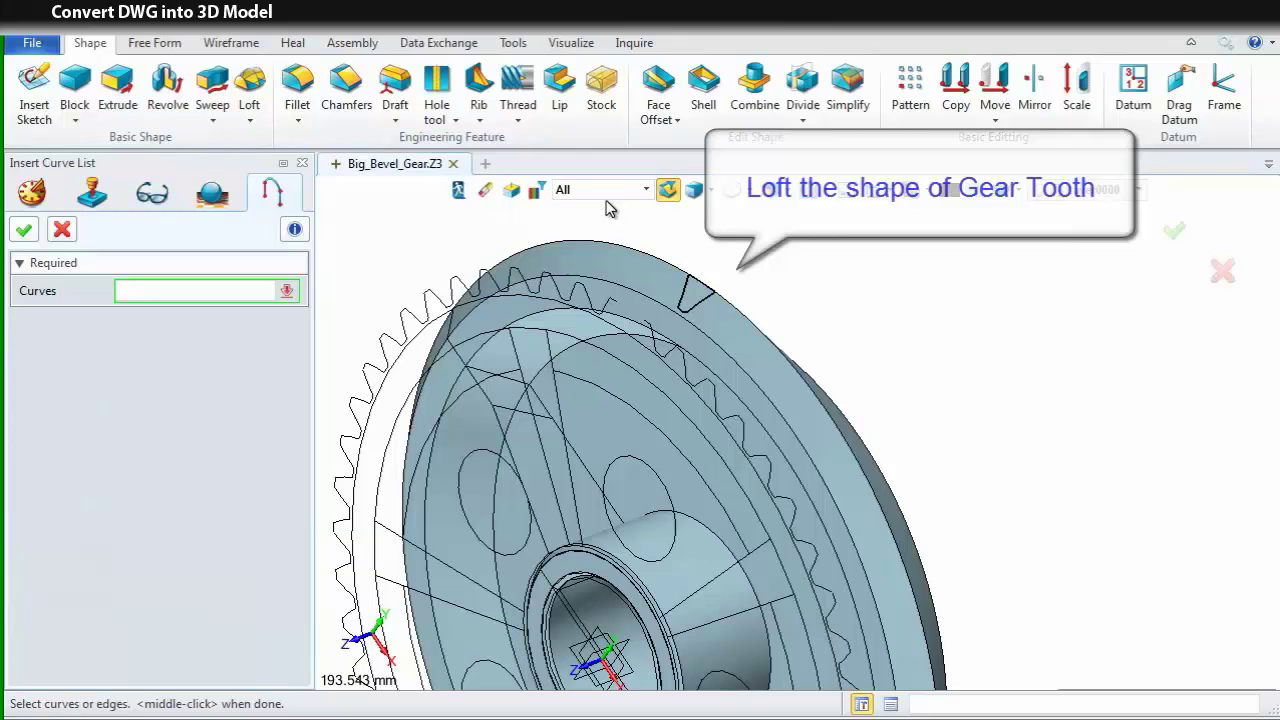
left_click(646, 189)
left_click(573, 221)
scroll(700, 299, "up", 4)
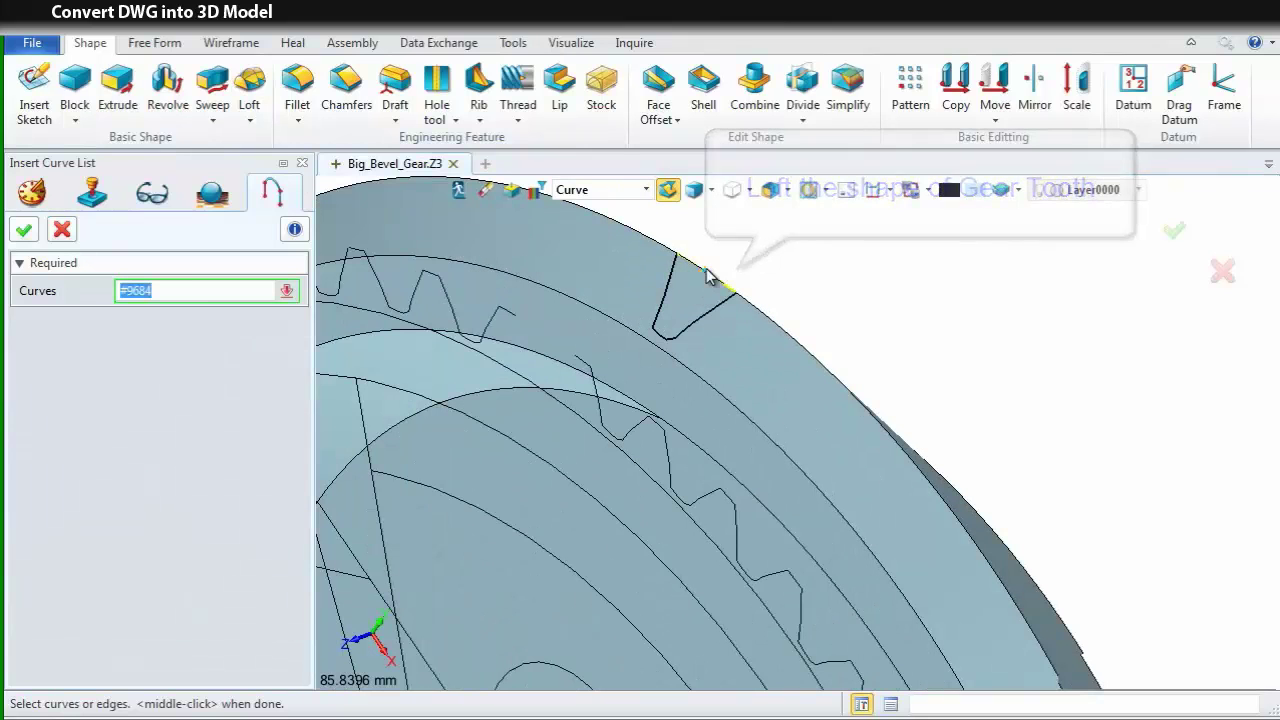
left_click(670, 279)
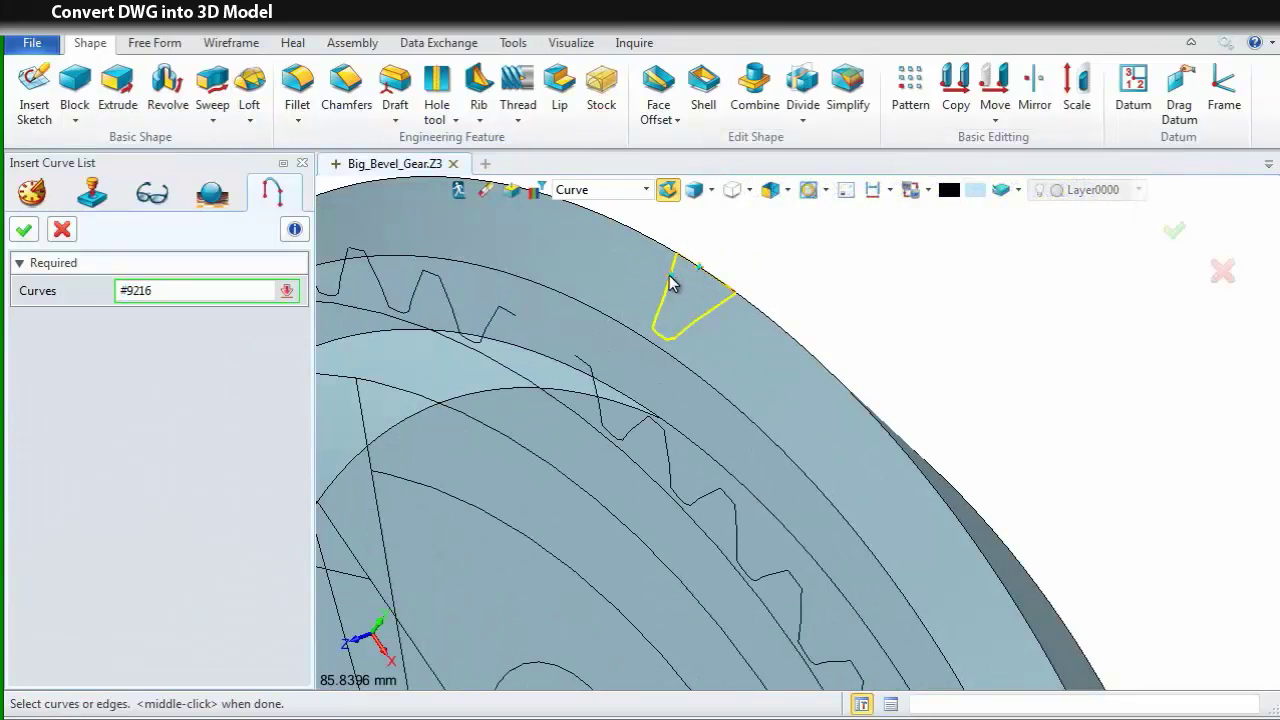
left_click(24, 230)
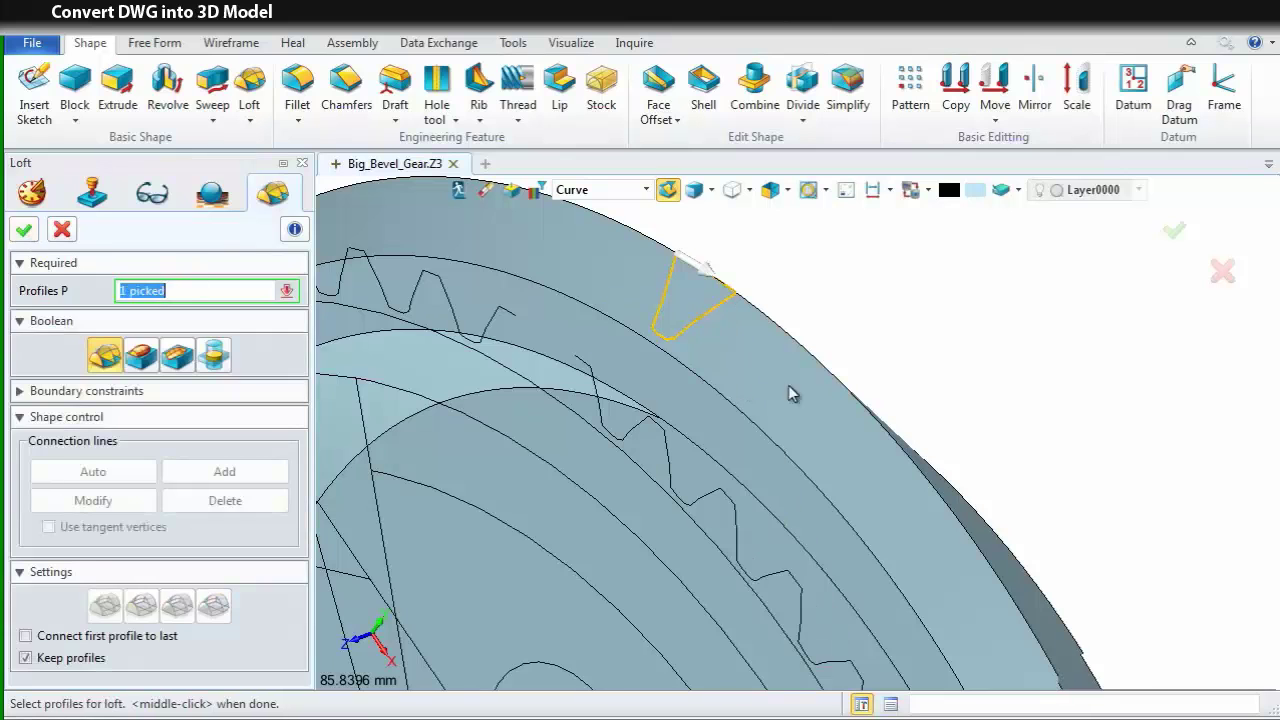
- Insert a second loft profile as a curve list from the closed tooth profile on the rim's smaller edge
right_click_drag(858, 385, 715, 405)
scroll(818, 374, "down", 5)
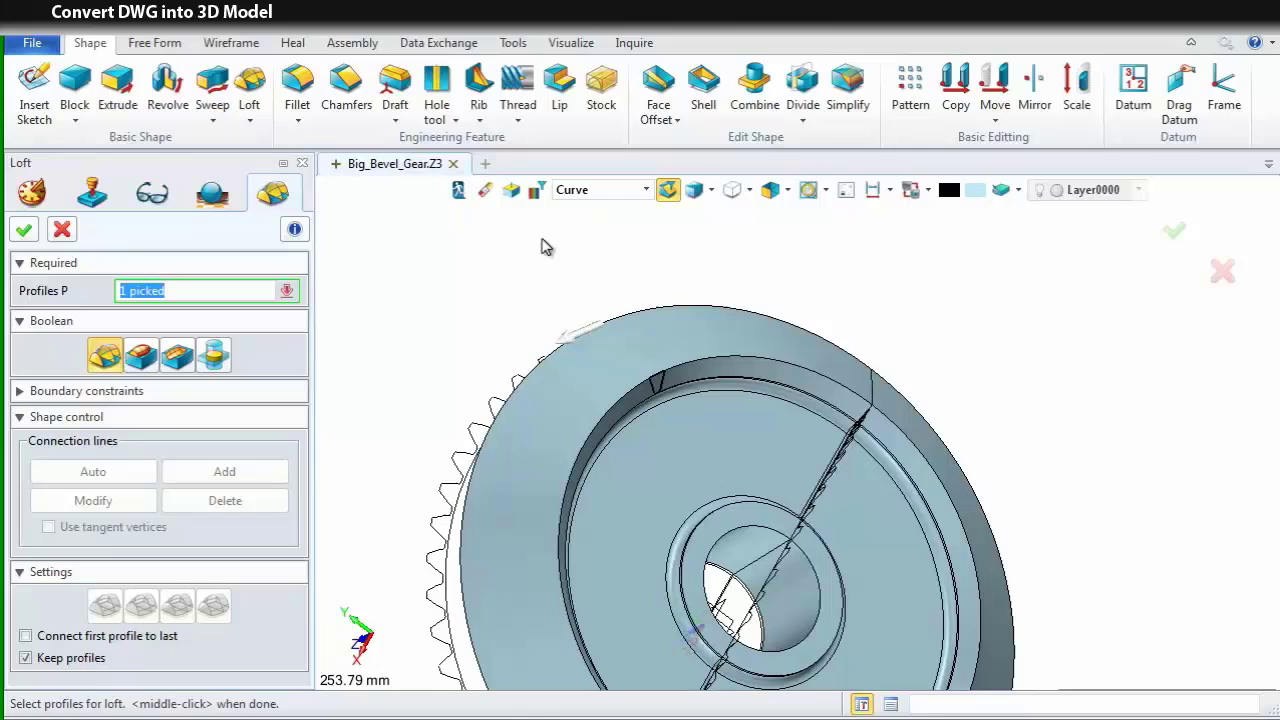
right_click(486, 285)
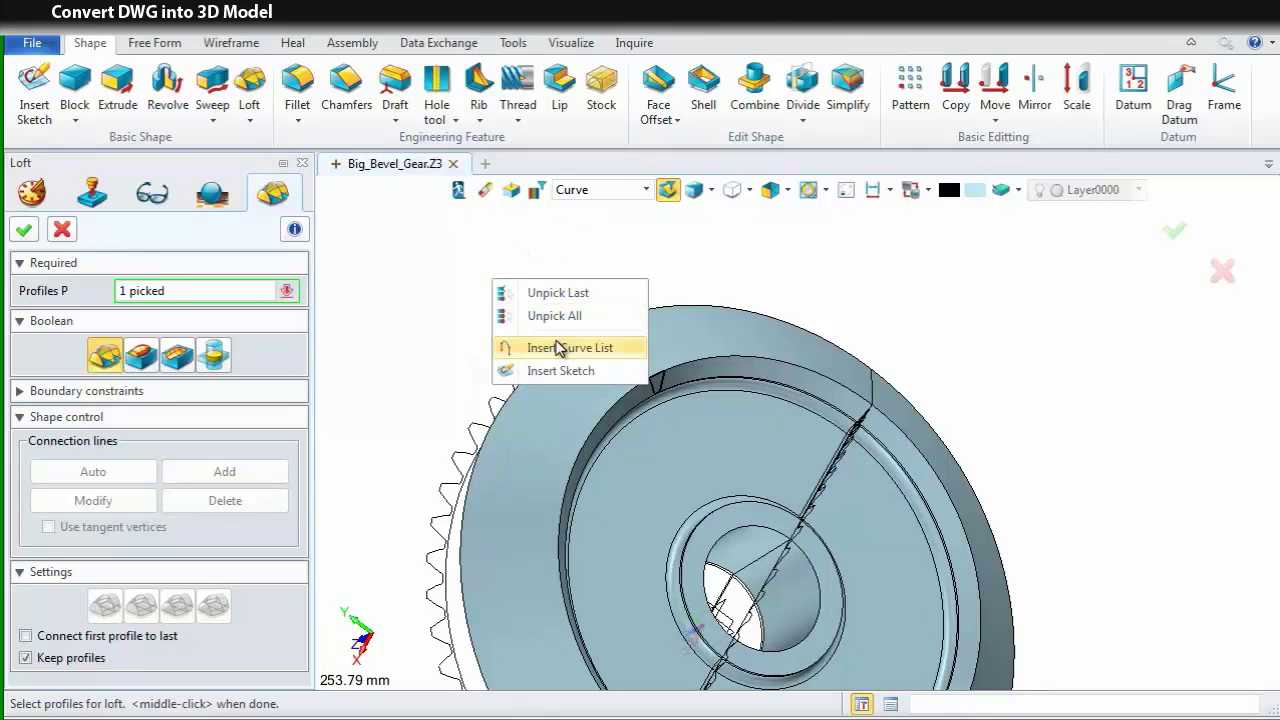
left_click(520, 346)
left_click(616, 195)
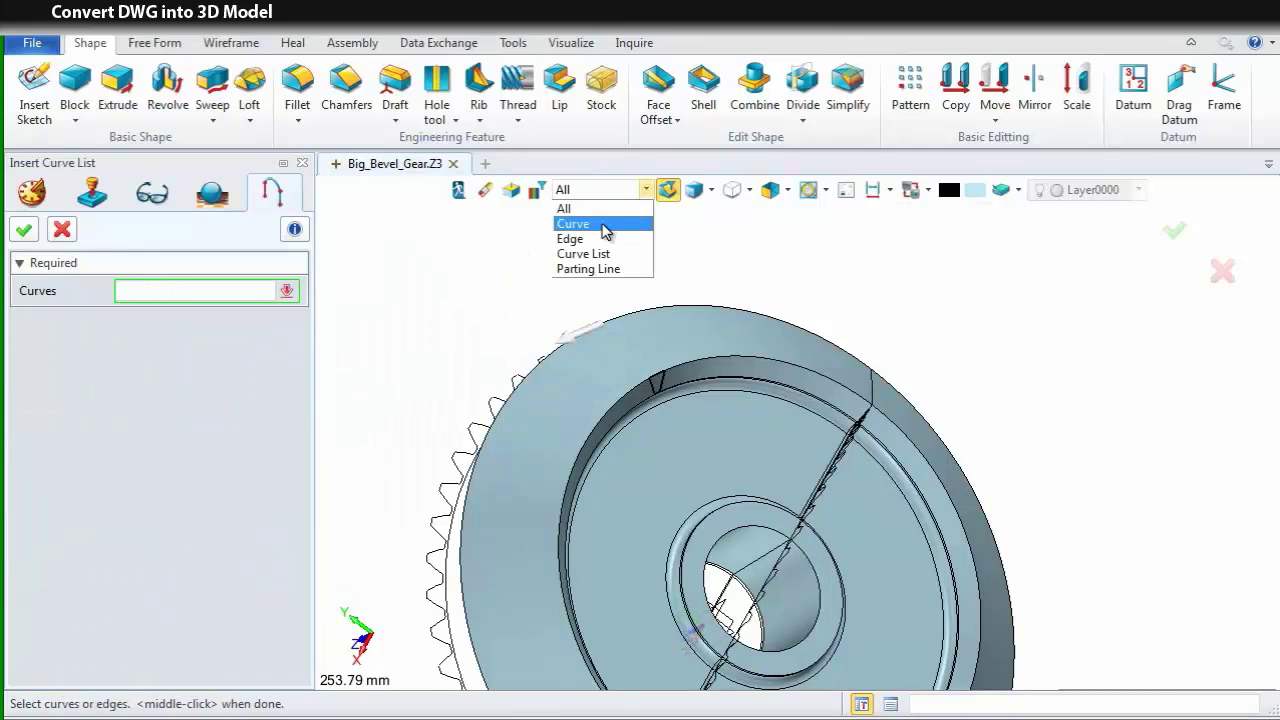
left_click(606, 229)
left_click(662, 374)
scroll(660, 376, "up", 5)
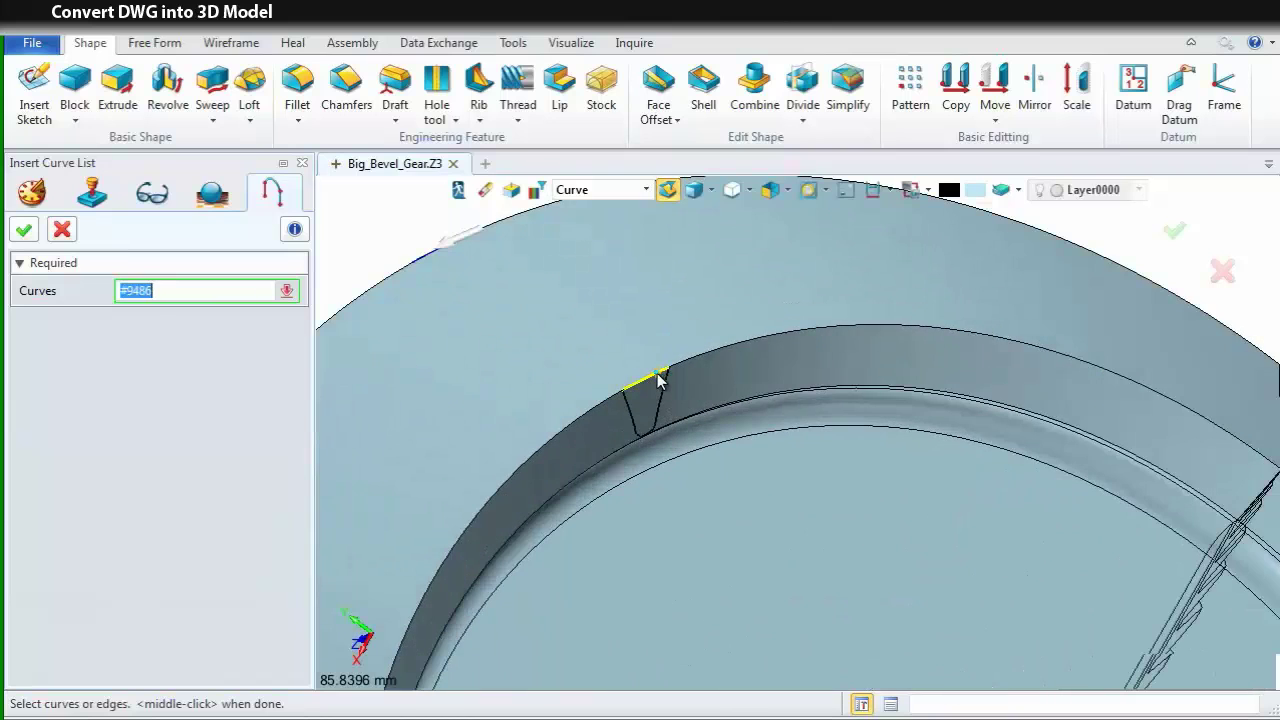
left_click(636, 402)
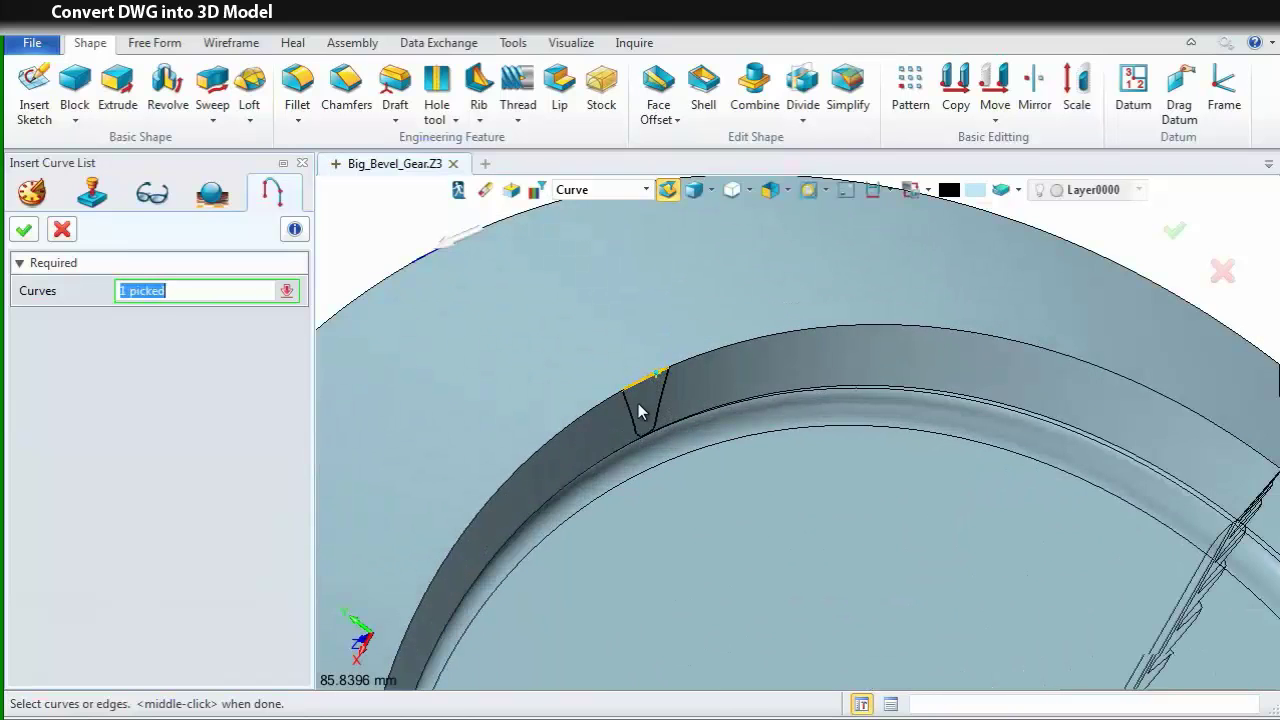
left_click(24, 229)
- Match the second profile's direction to the first profile and complete the loft as a base shape, keeping the profiles
scroll(613, 420, "down", 5)
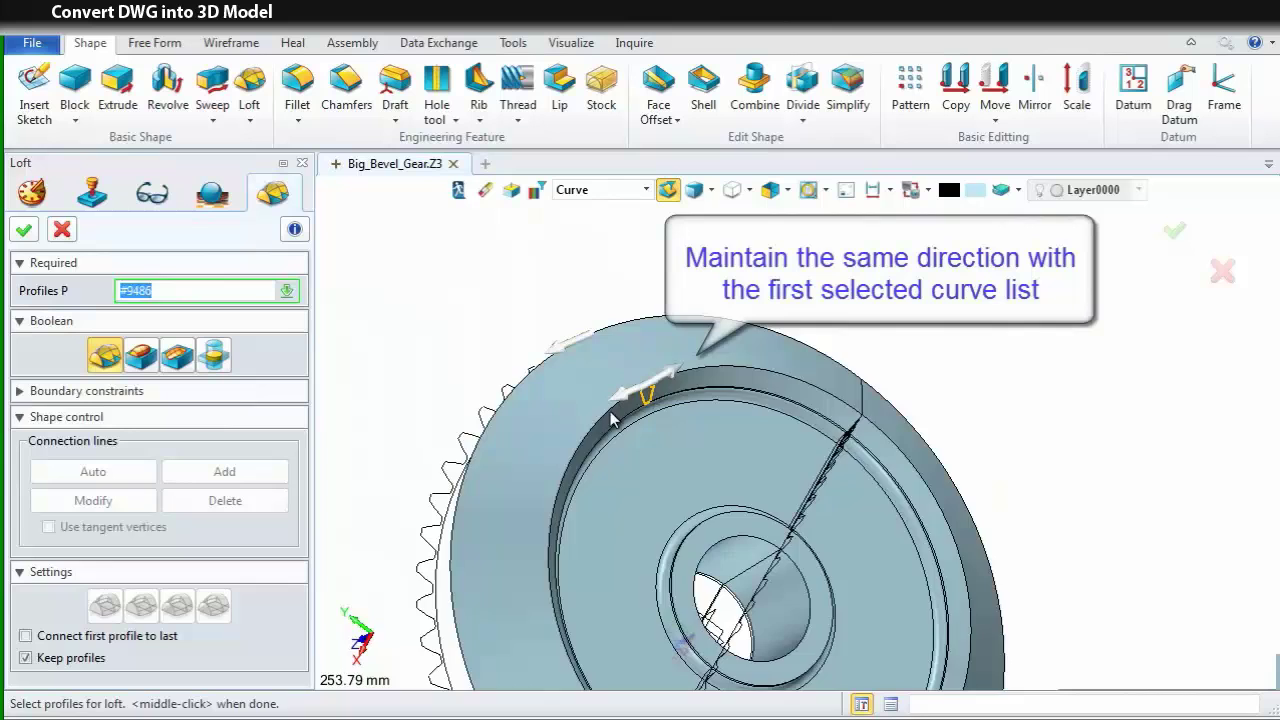
left_click(613, 420)
right_click_drag(613, 420, 729, 429)
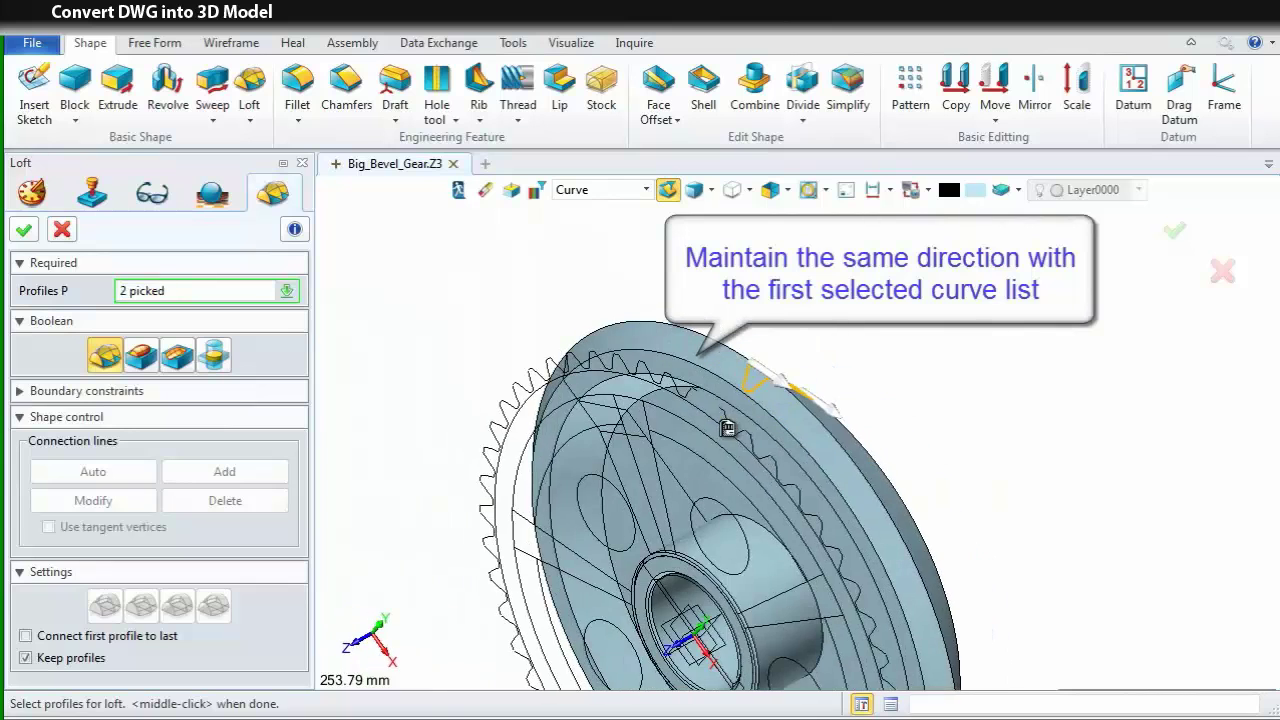
left_click(24, 230)
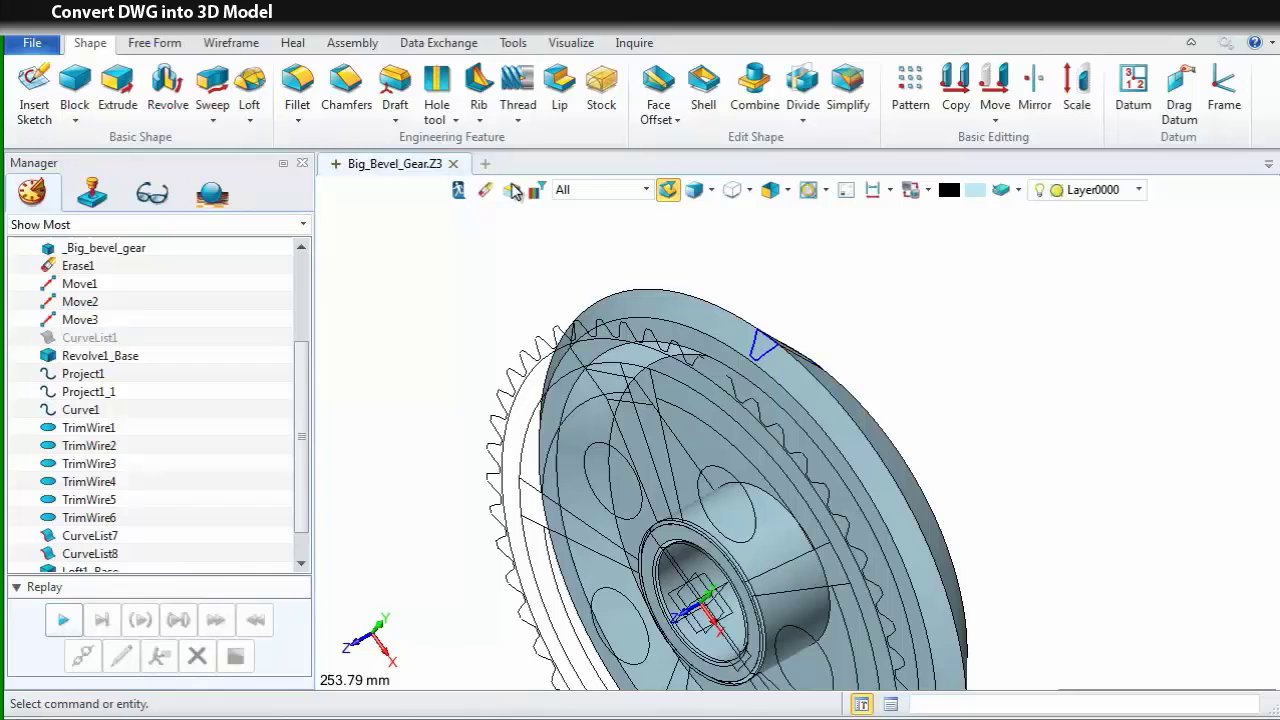
- Start a circular pattern limited to shapes, with only the lofted tooth shape as its base, removing the gear body from the selection
left_click(912, 98)
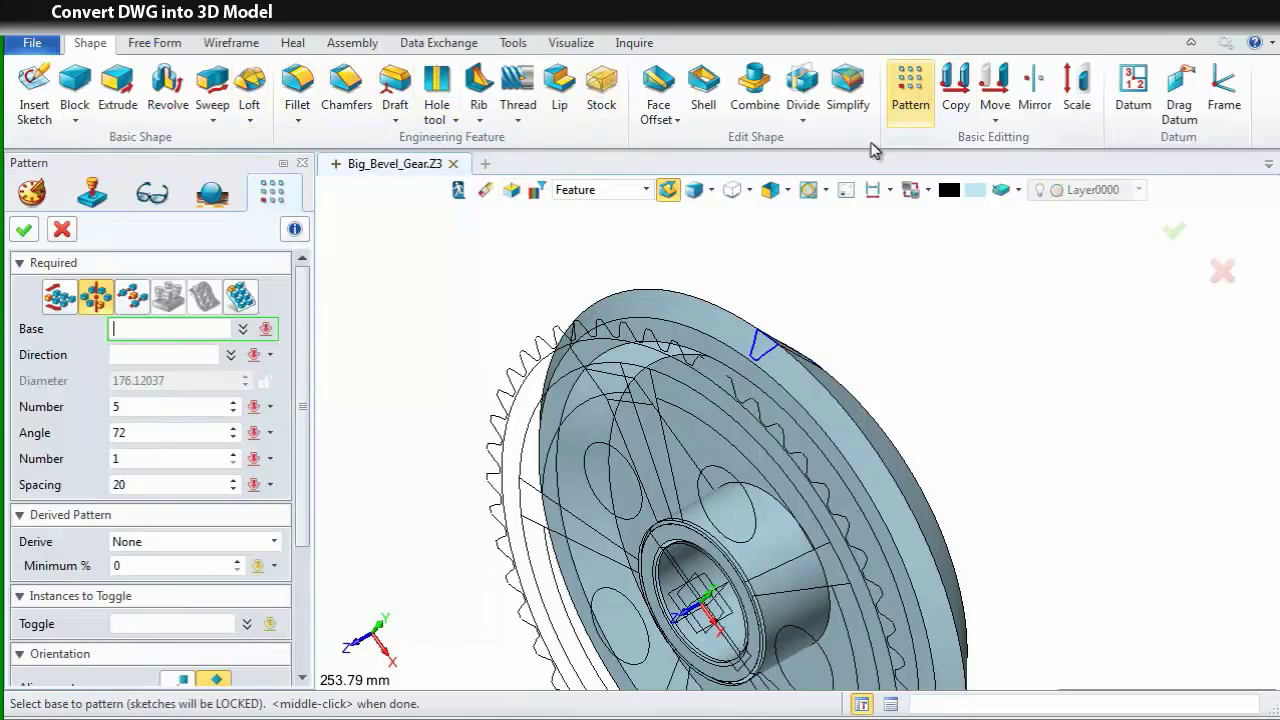
left_click(646, 190)
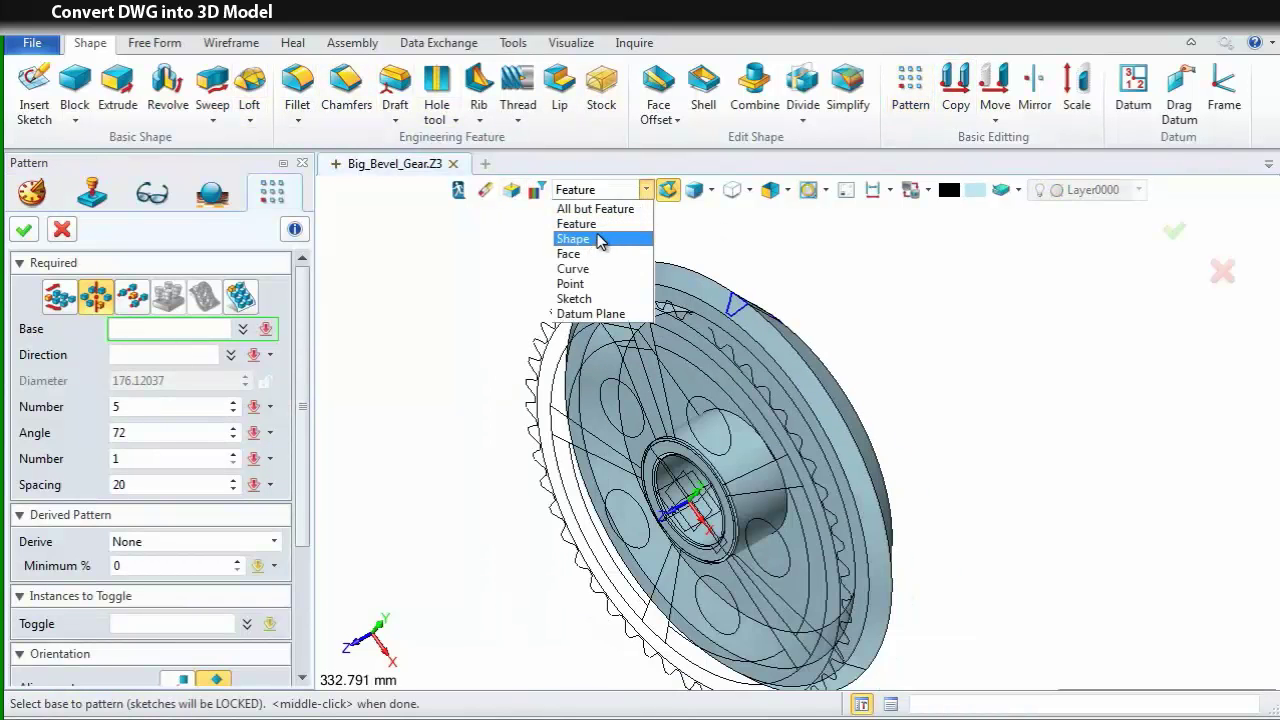
left_click(574, 239)
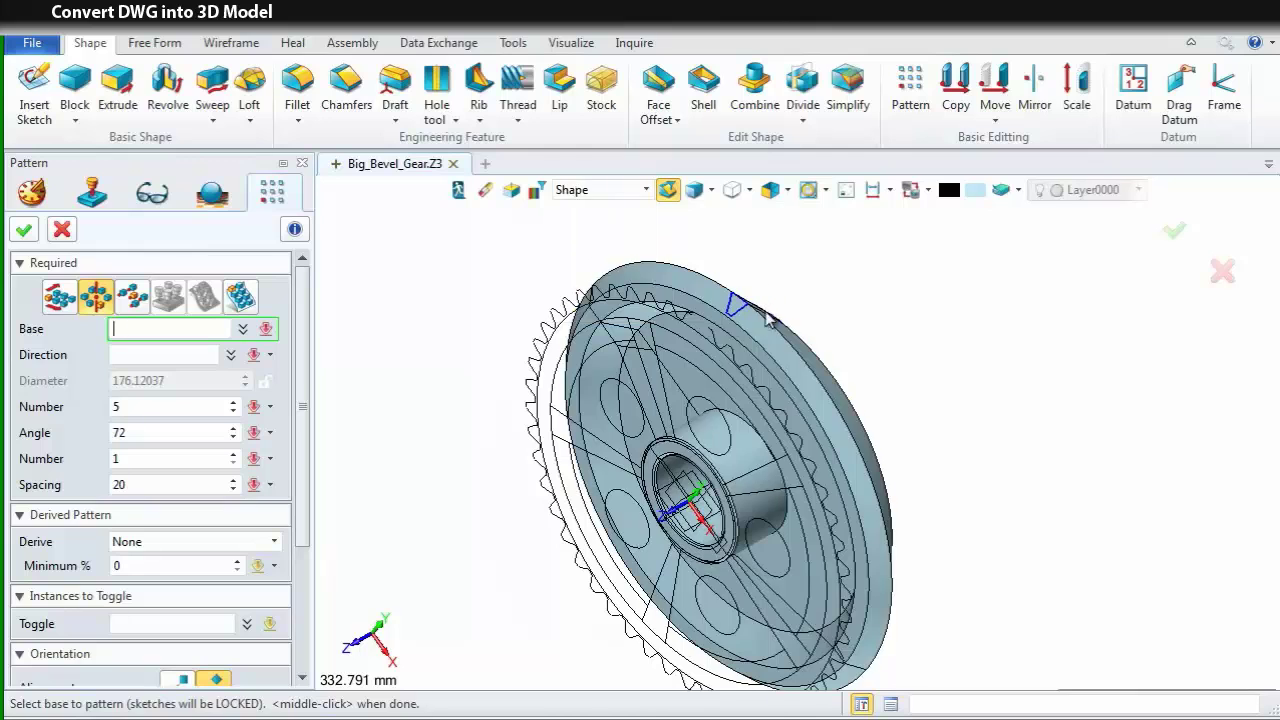
left_click(764, 314)
right_click_drag(742, 310, 668, 349)
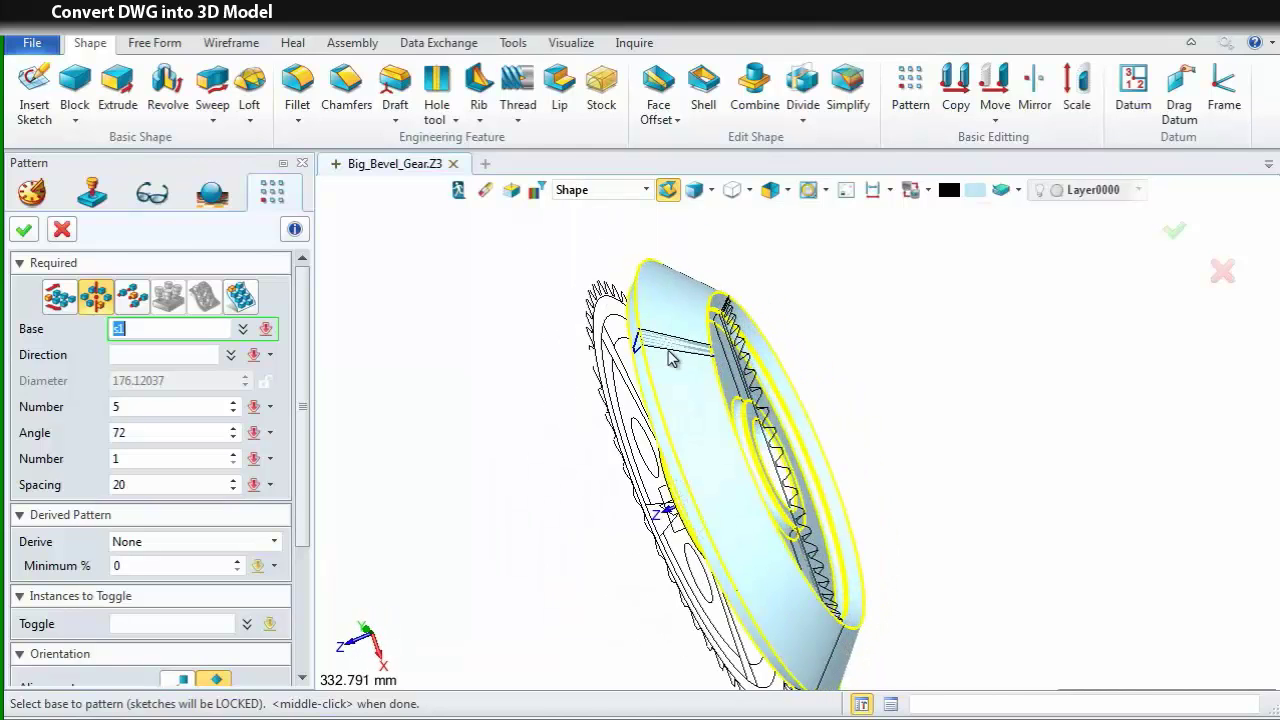
scroll(672, 360, "up", 5)
left_click(751, 328)
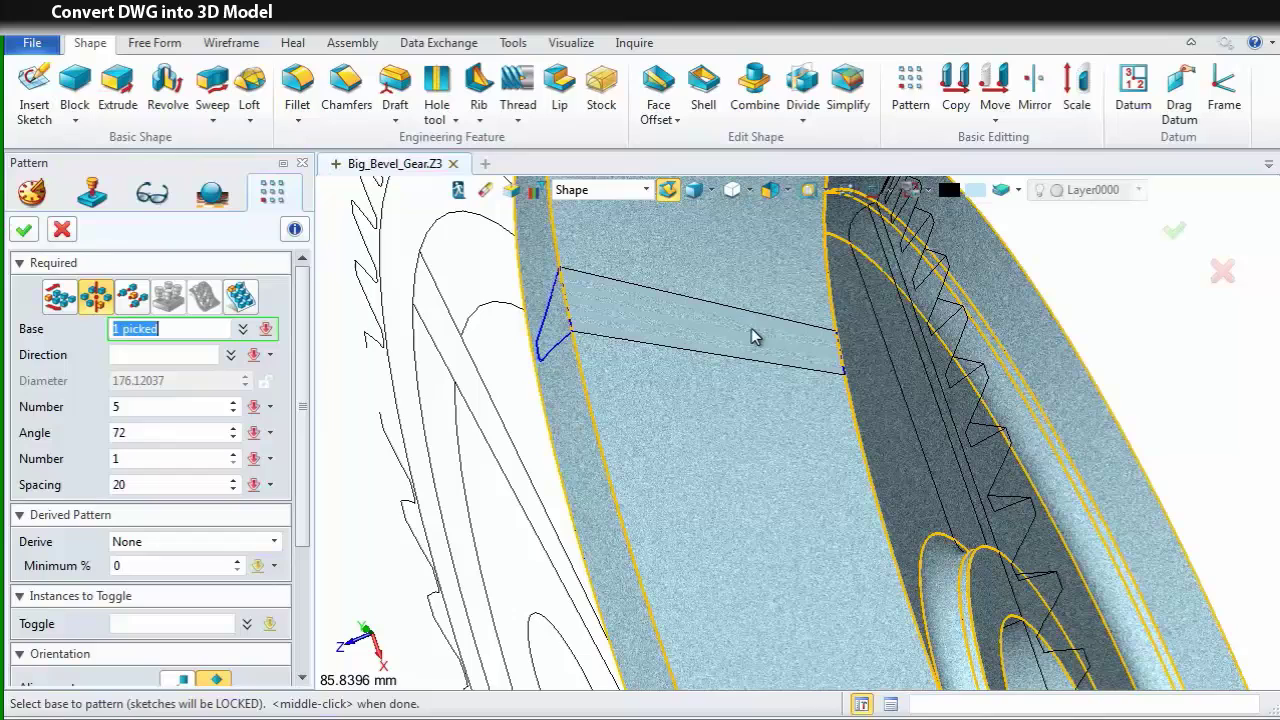
left_click(575, 335)
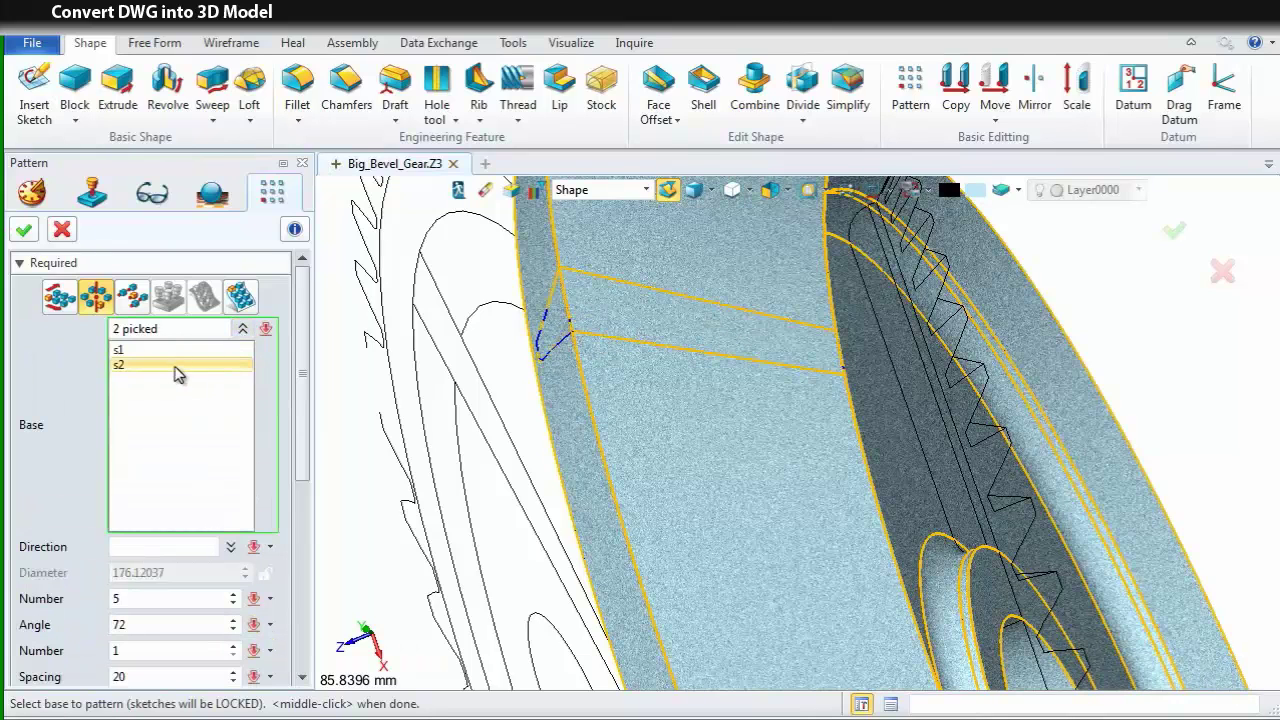
left_click(172, 370)
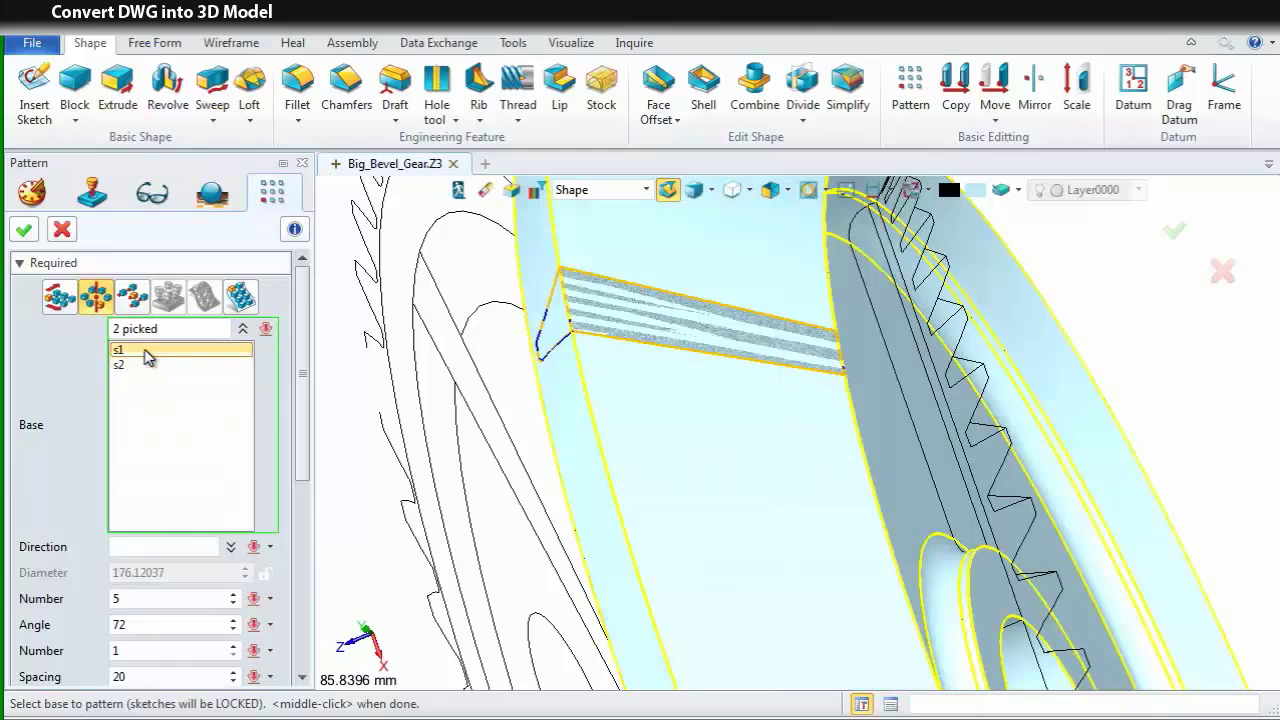
right_click(146, 352)
left_click(186, 362)
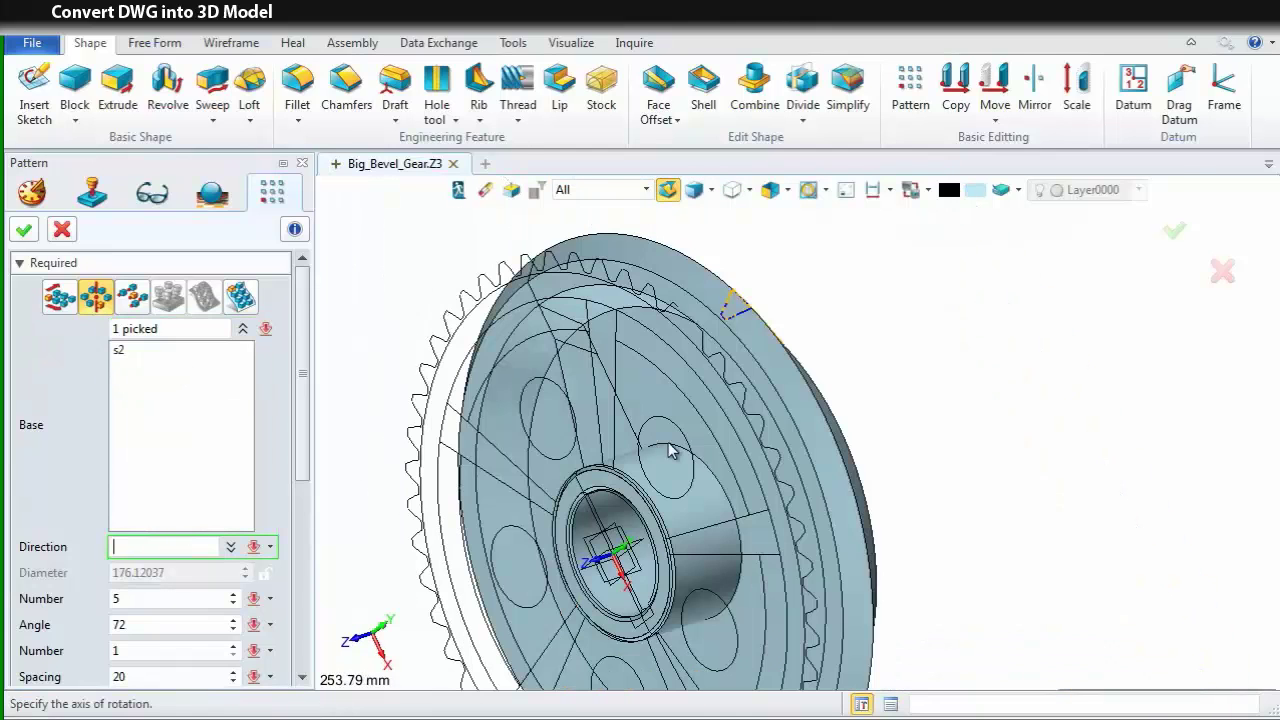
- Pattern the lofted tooth shape around the Z axis with 50 instances at 7.2-degree spacing, keeping the instances as separate base shapes
right_click(992, 290)
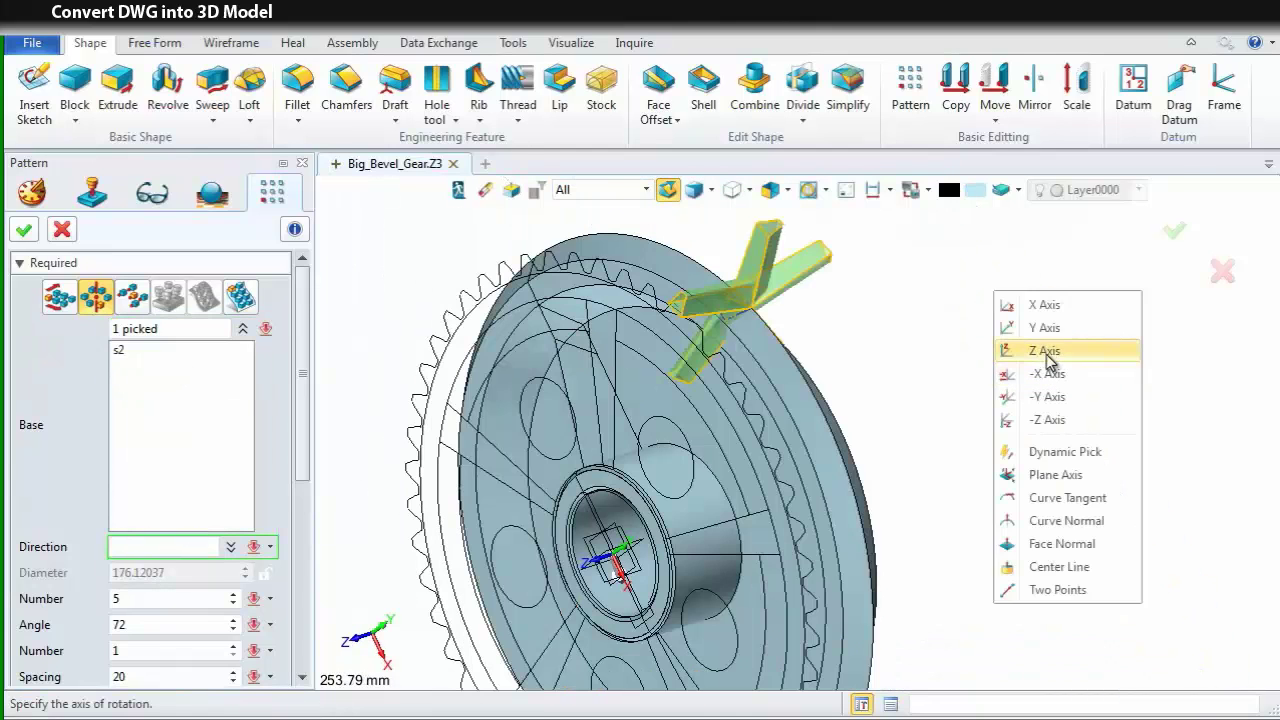
left_click(1046, 353)
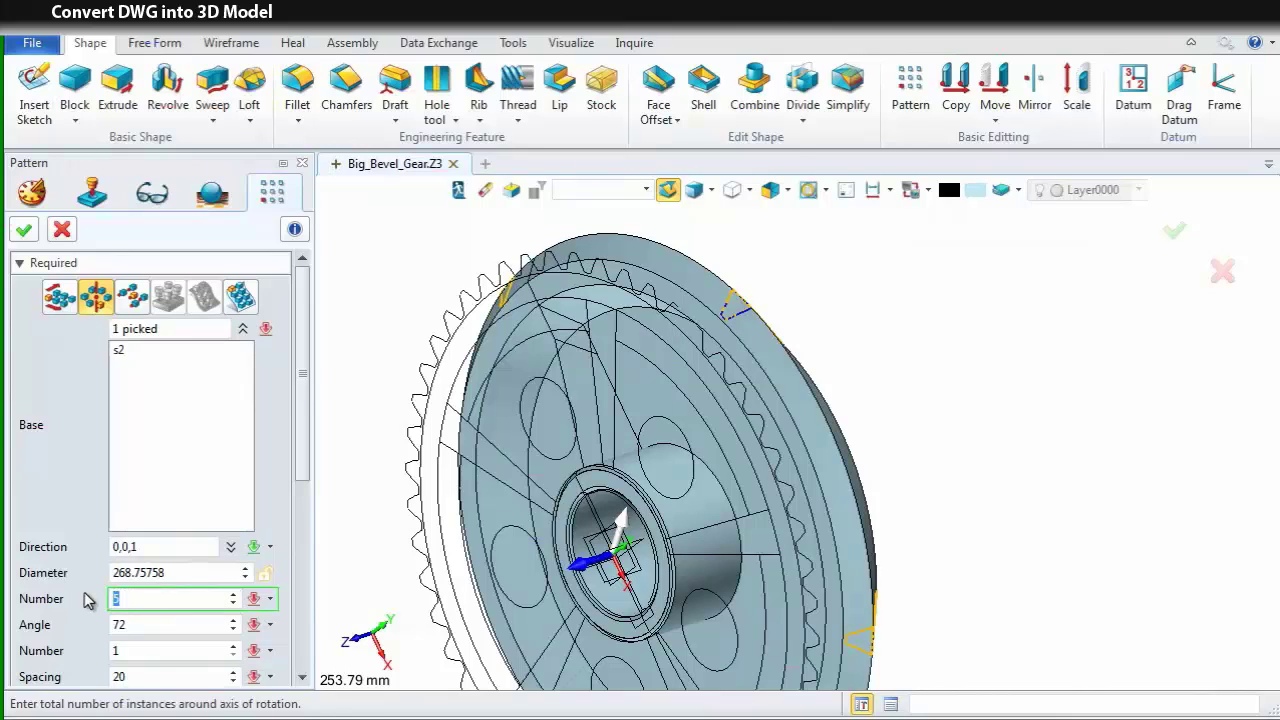
type("50")
key("Tab")
type("7.2")
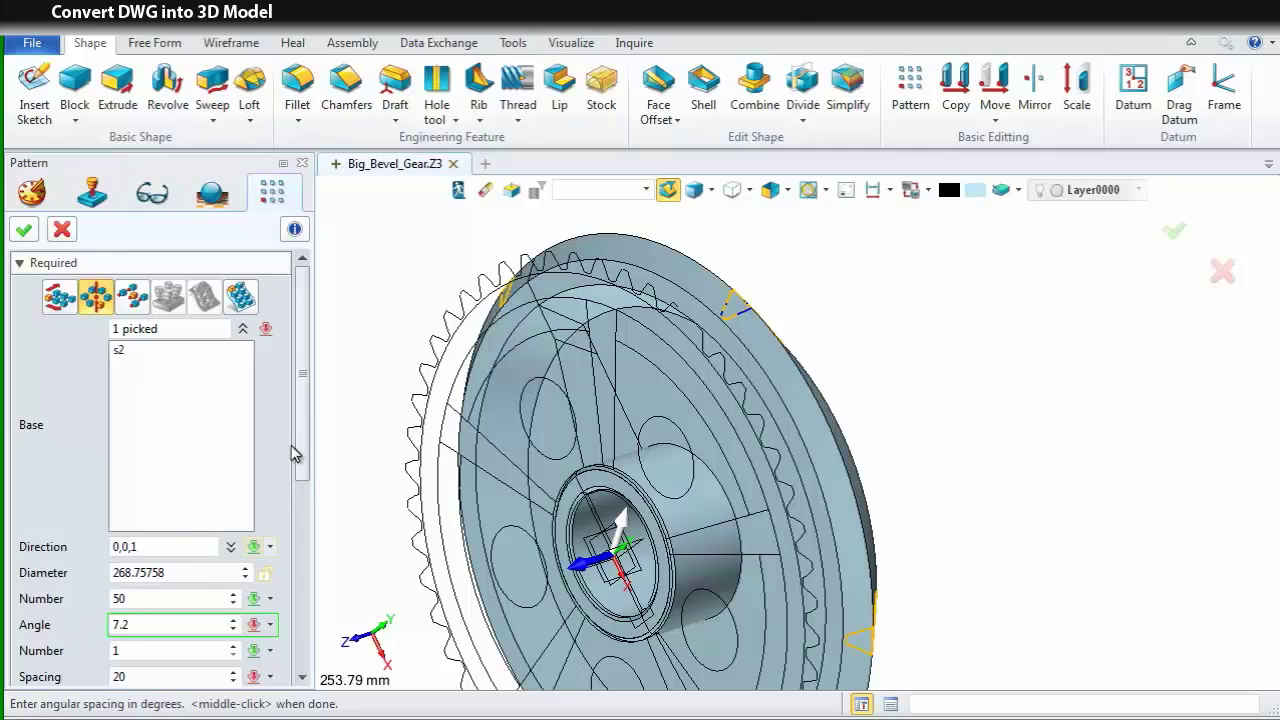
left_click_drag(303, 440, 285, 650)
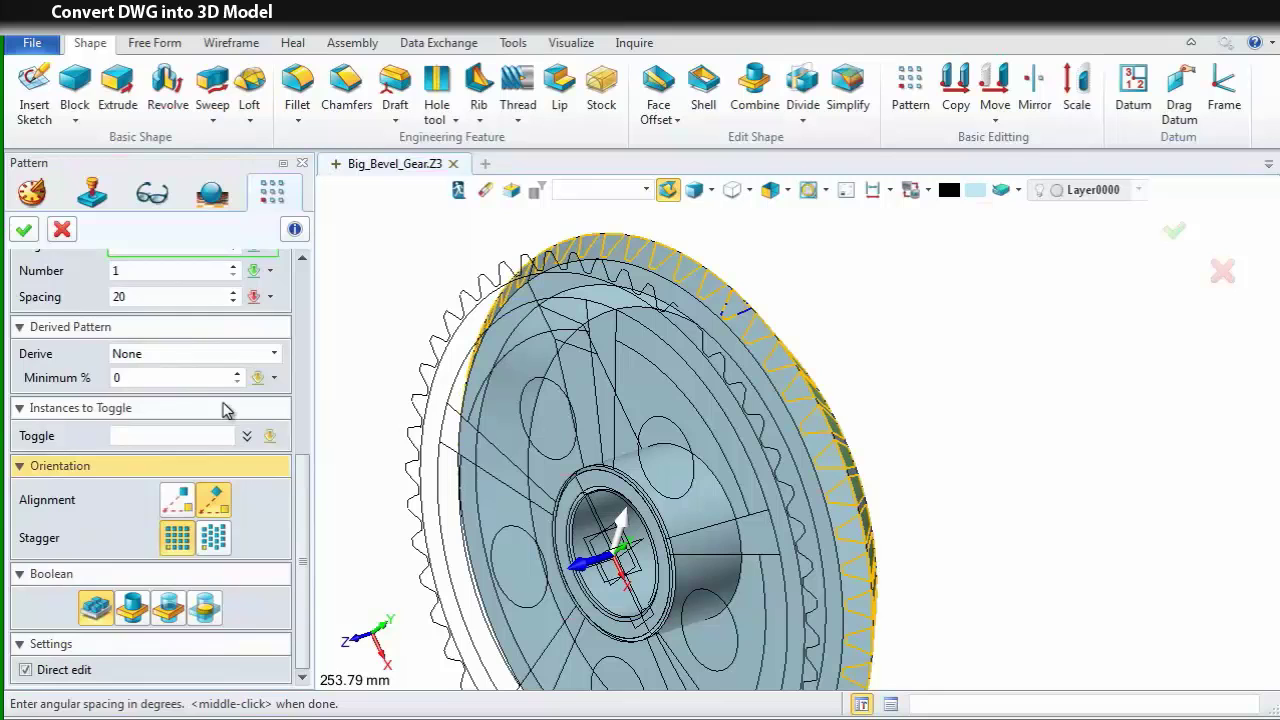
left_click(24, 231)
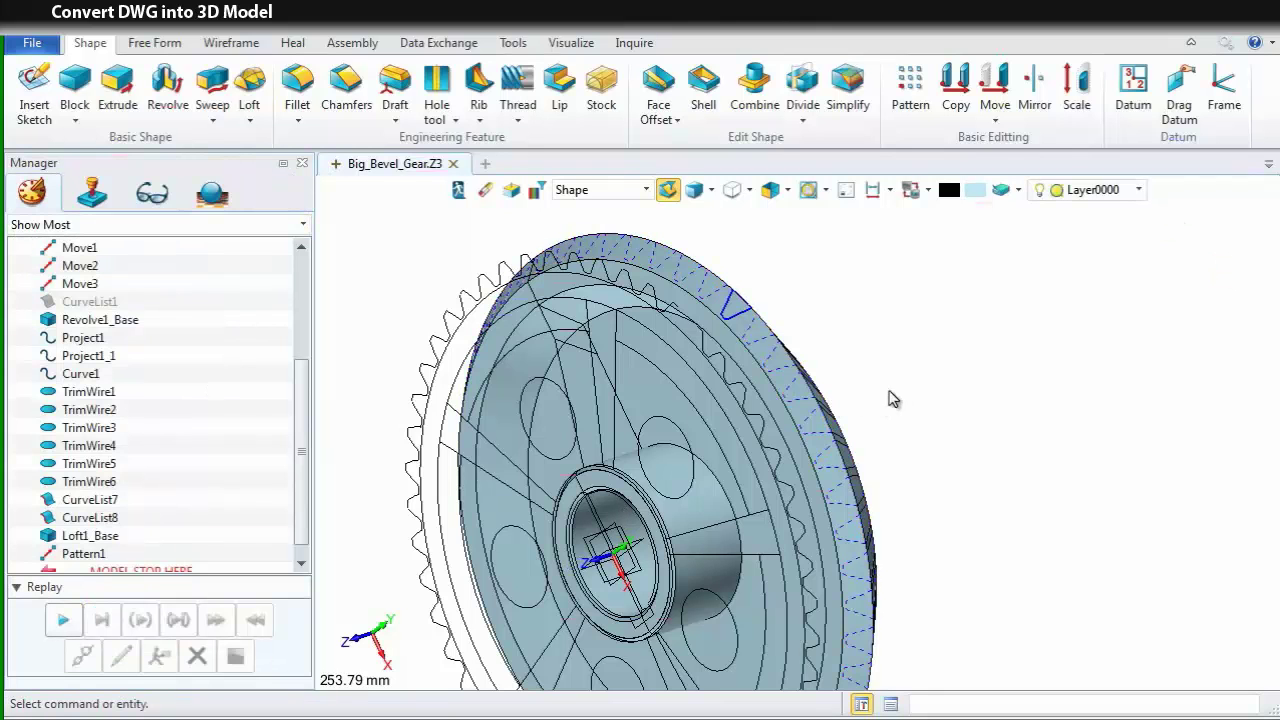
- Combine with Remove, using the revolved gear body as the base and all the patterned tooth shapes as operators
left_click(760, 98)
scroll(835, 352, "down", 3)
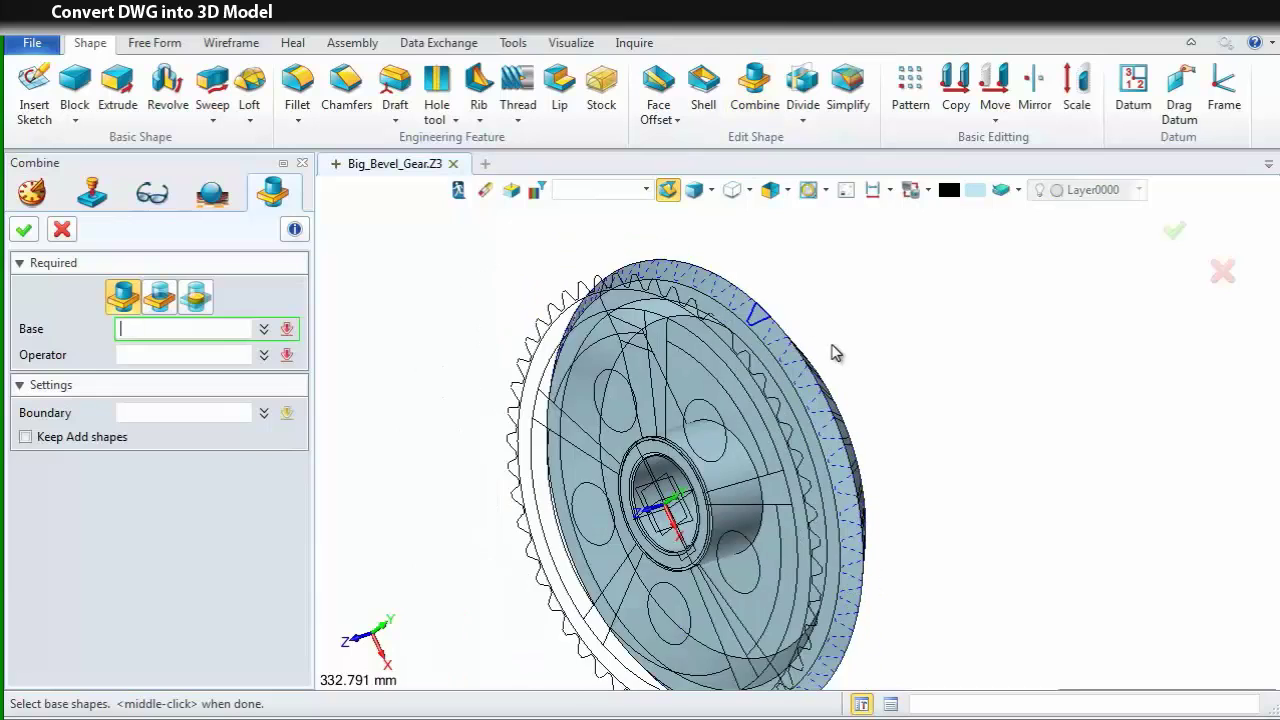
left_click(780, 336)
left_click(781, 330)
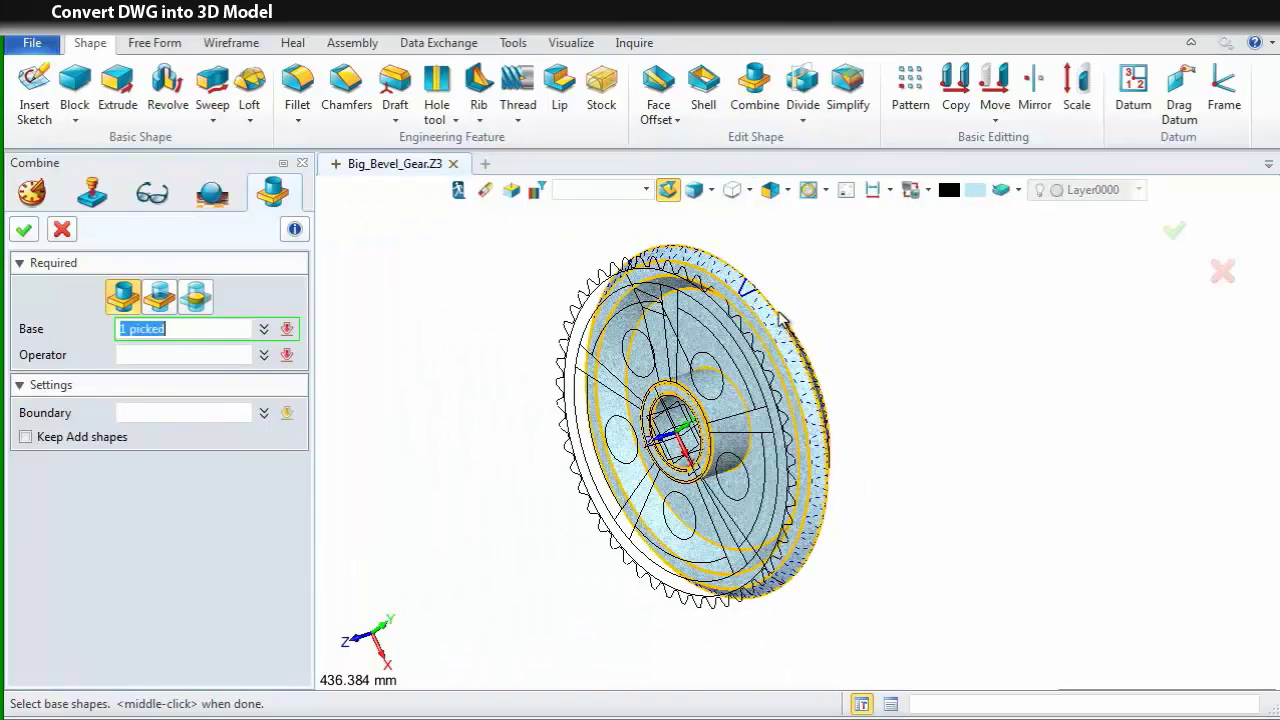
left_click(162, 296)
left_click(170, 354)
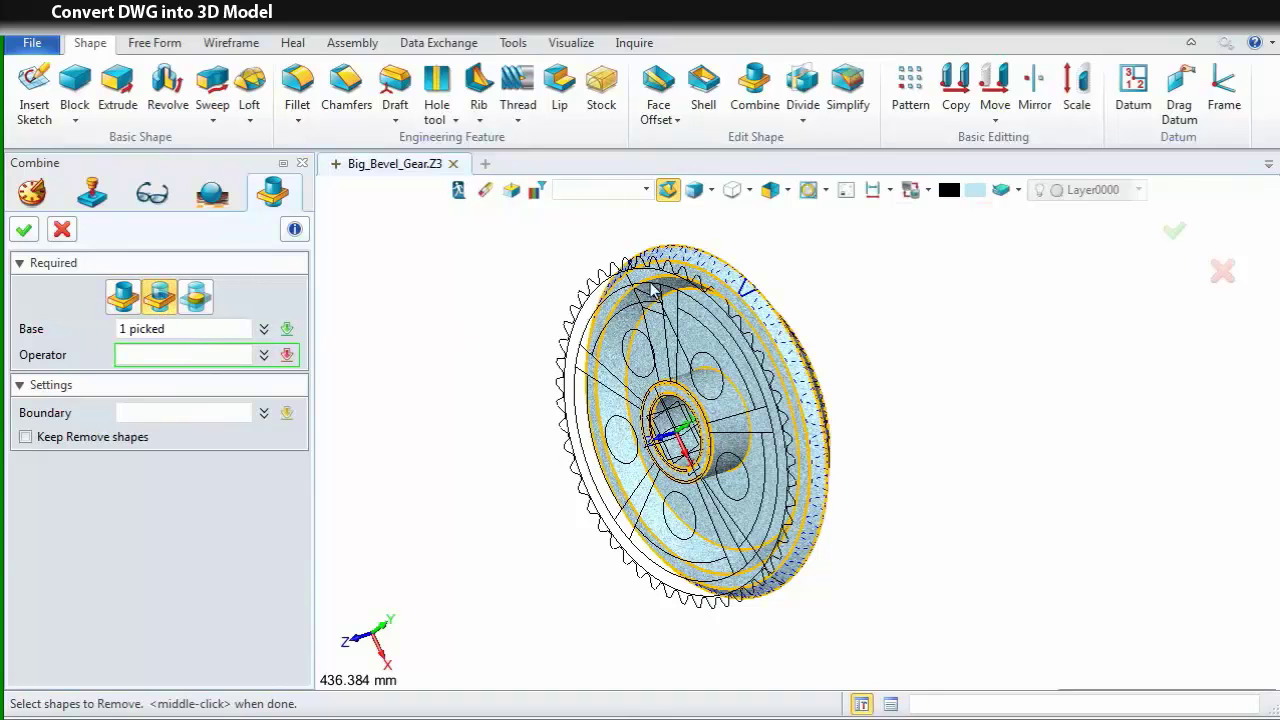
right_click(522, 277)
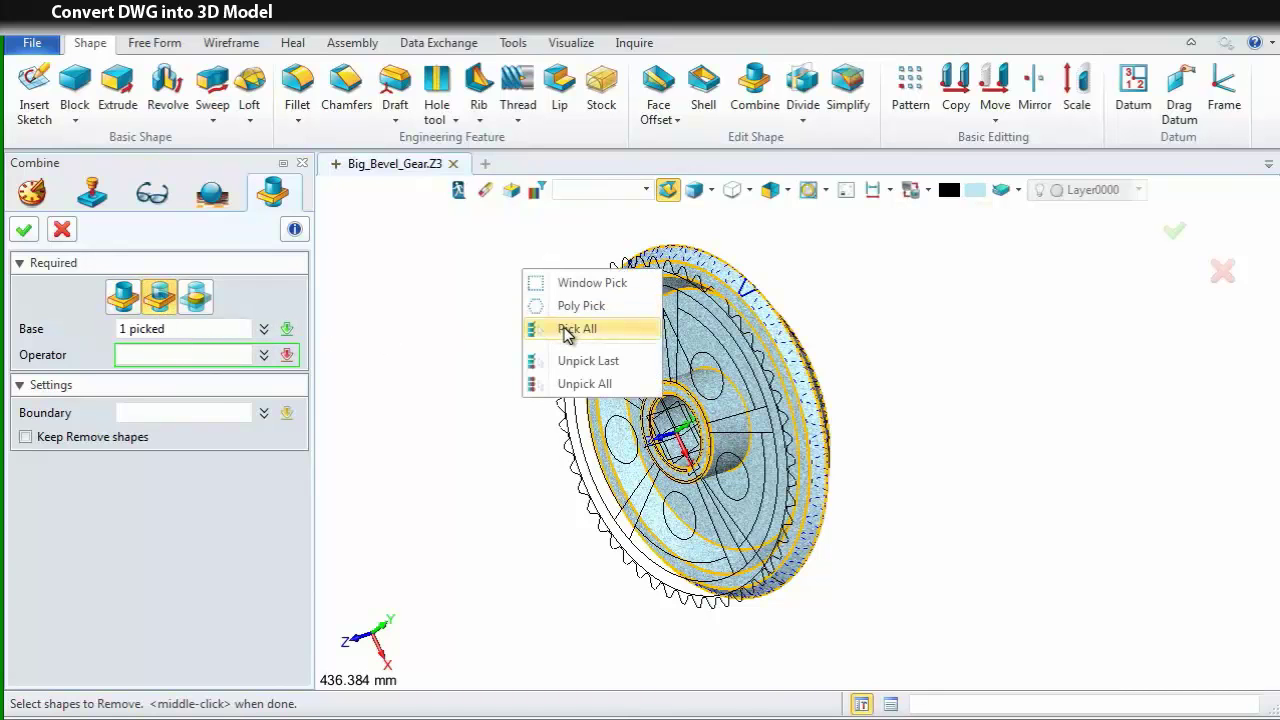
left_click(558, 328)
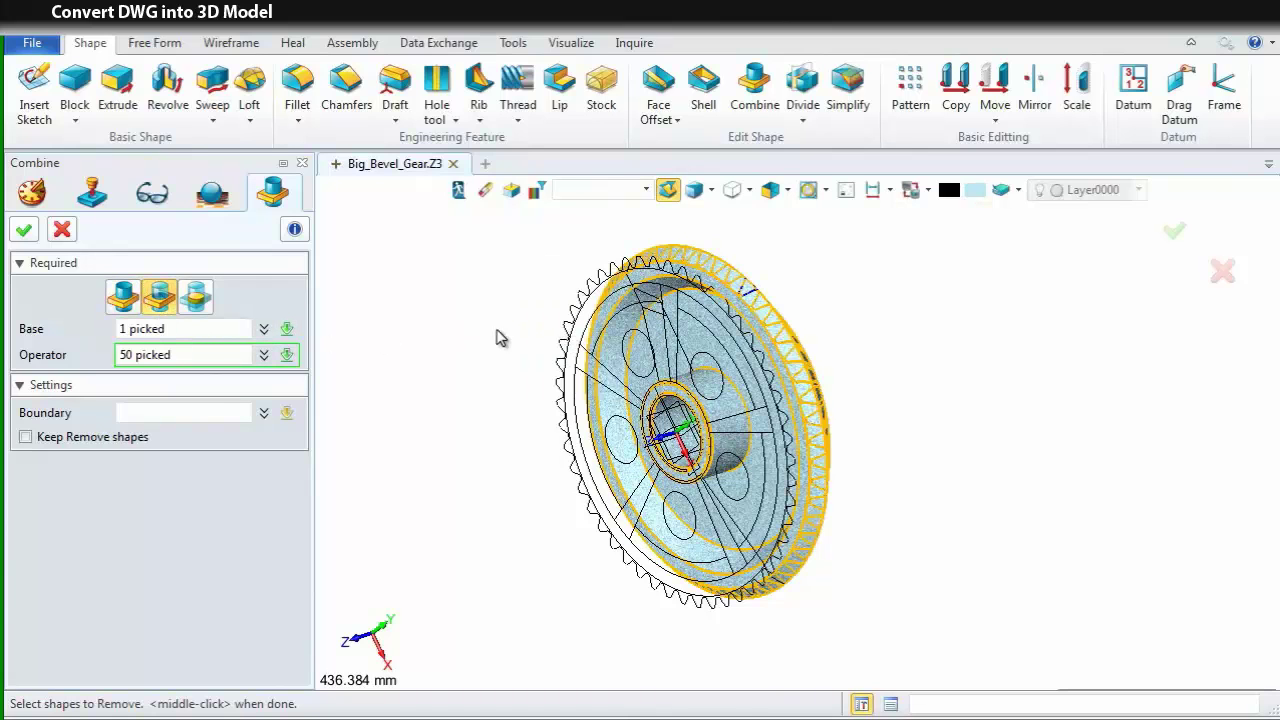
left_click(24, 231)
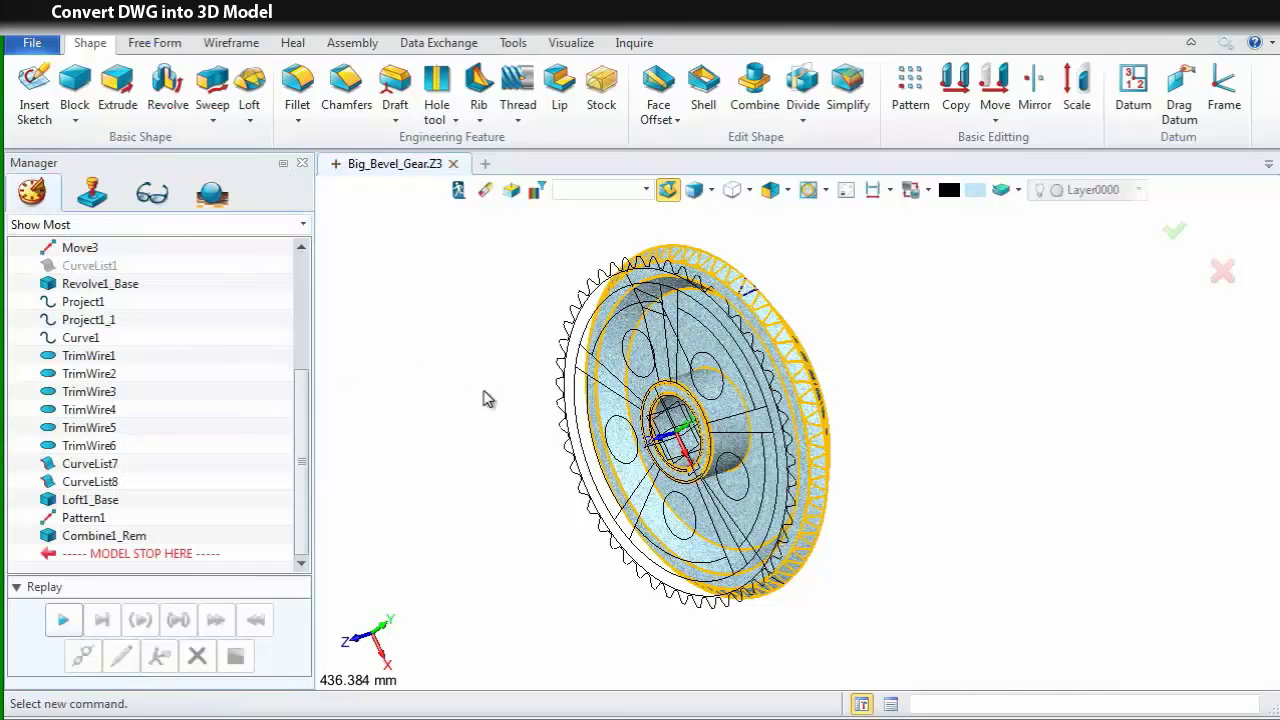
right_click_drag(480, 397, 523, 467)
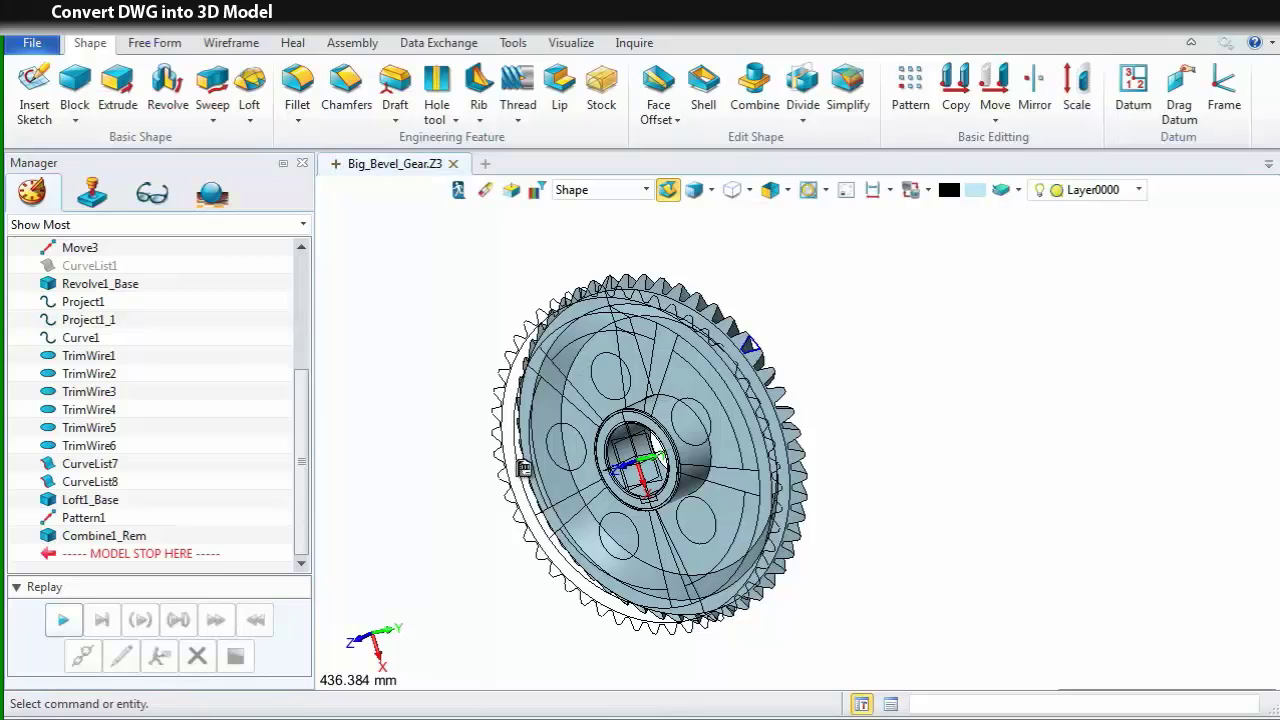
- Start an Extrude and build its profile as a curve list from the bore circle and the three key slot lines
key("ctrl+Up")
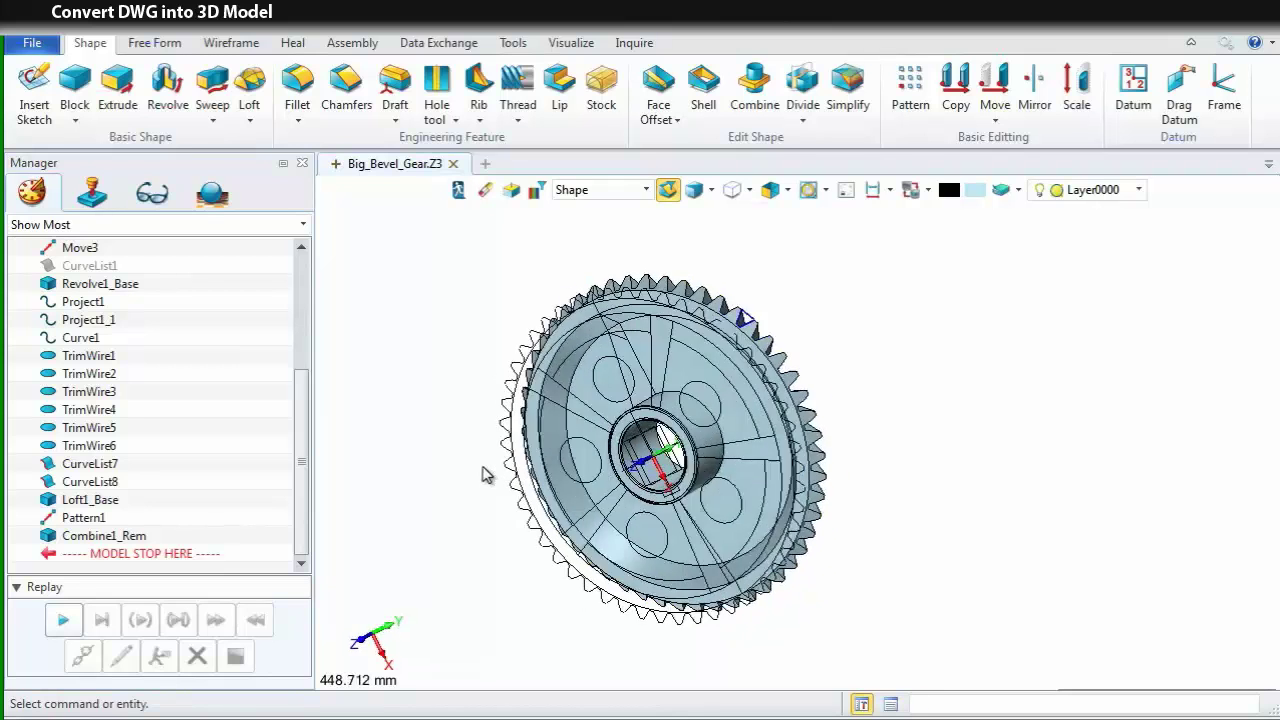
scroll(875, 505, "up", 5)
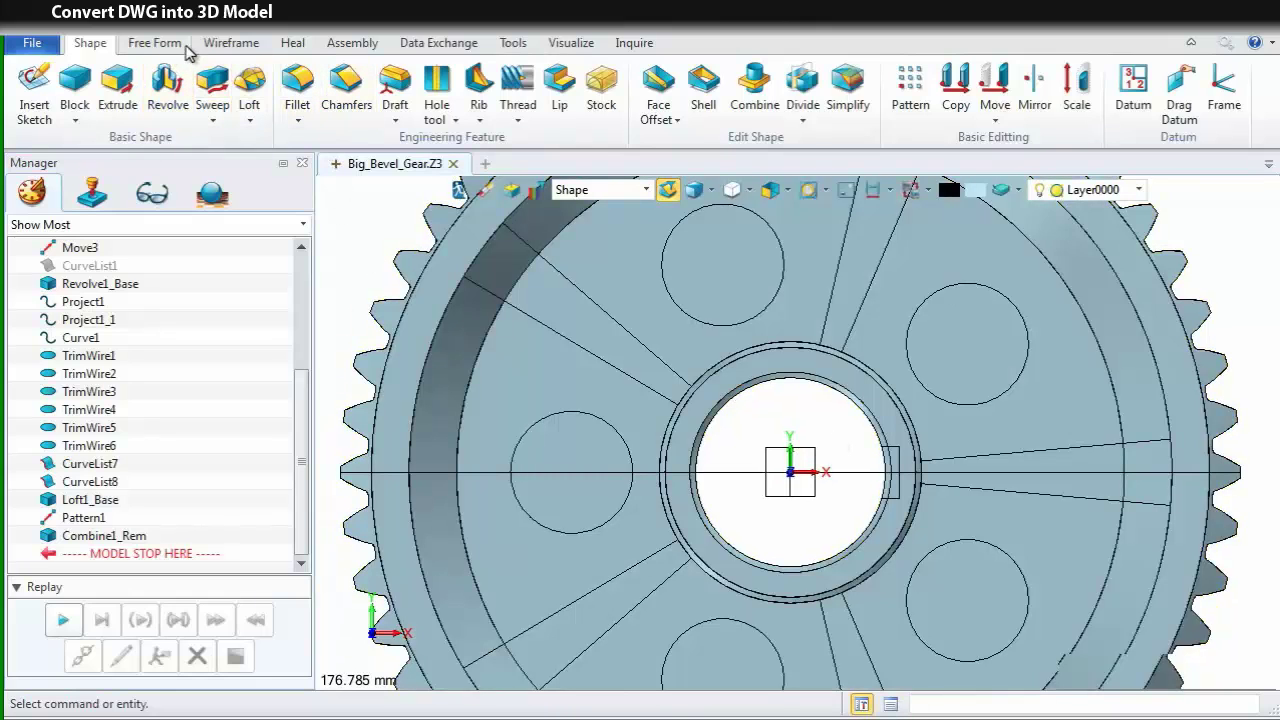
left_click(117, 88)
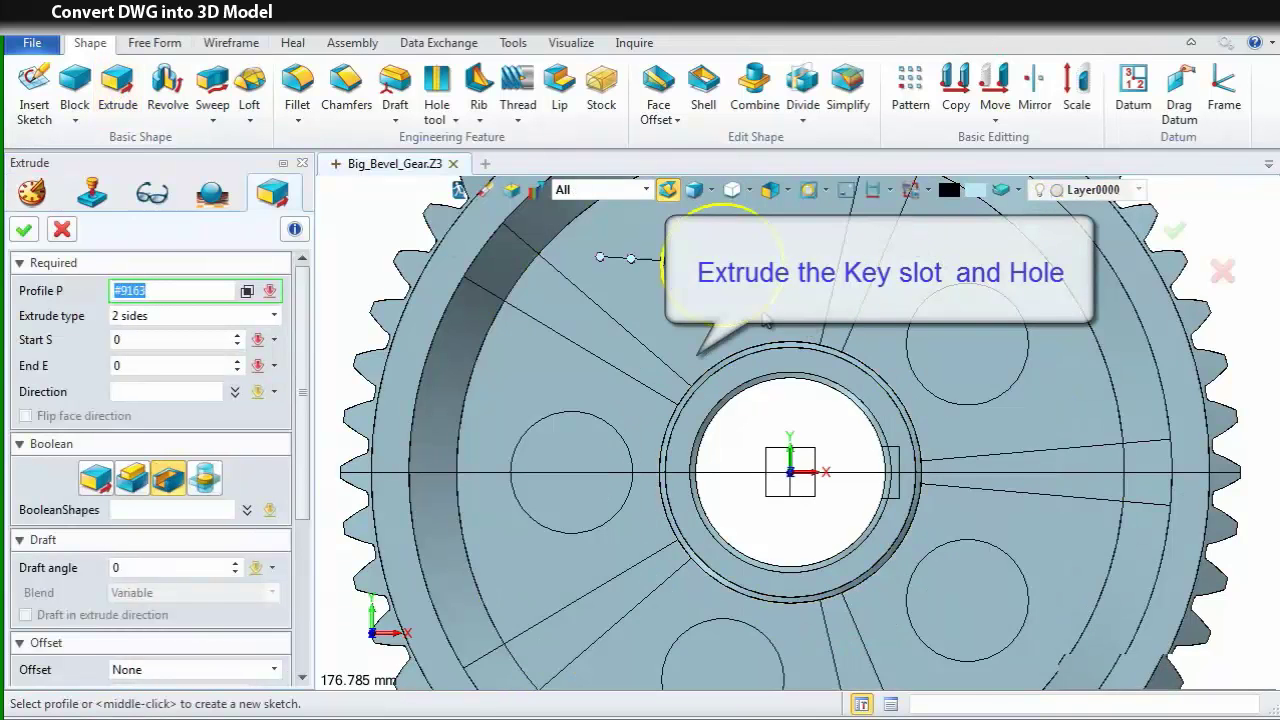
right_click(362, 250)
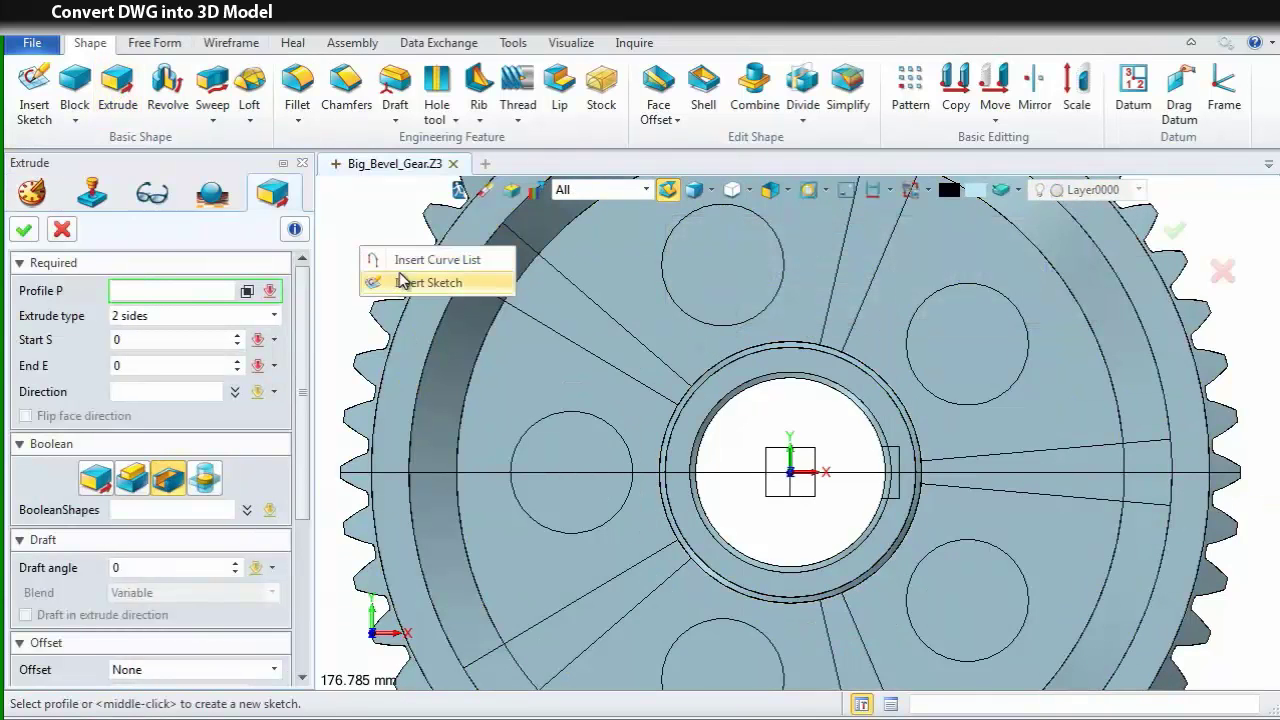
left_click(410, 262)
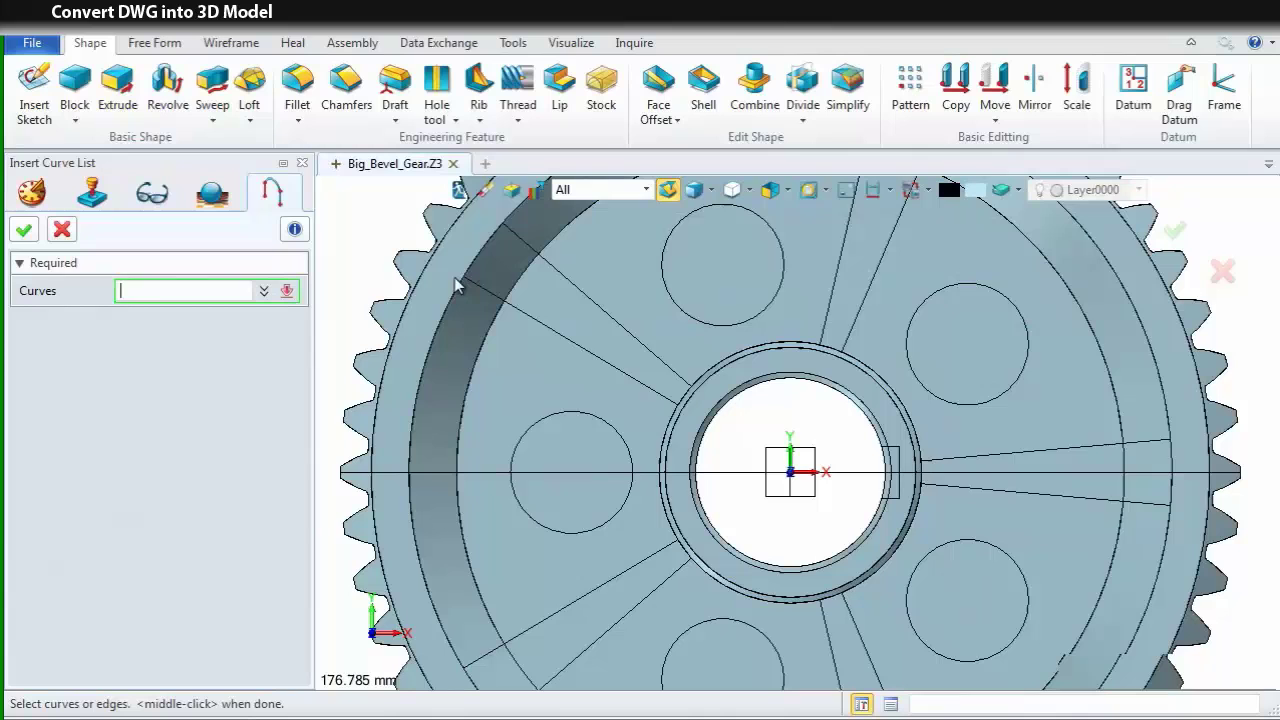
left_click(646, 190)
left_click(612, 224)
scroll(910, 525, "up", 4)
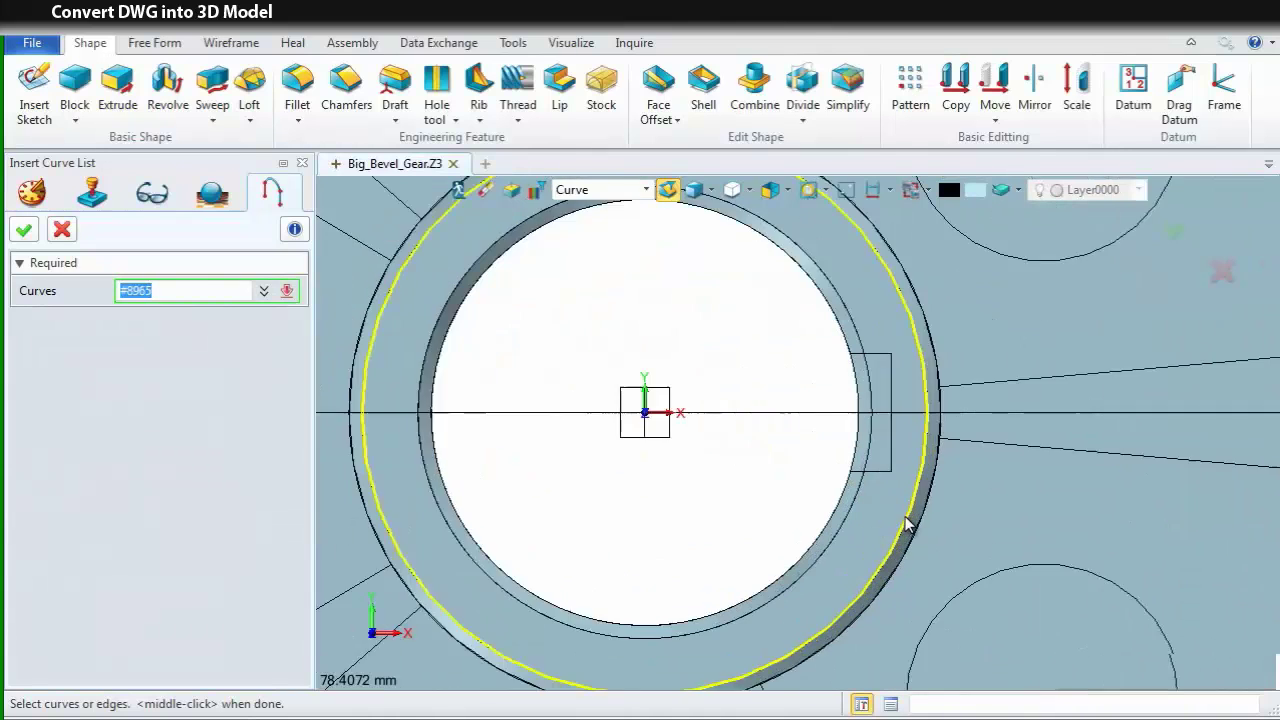
left_click(886, 415)
left_click(869, 302)
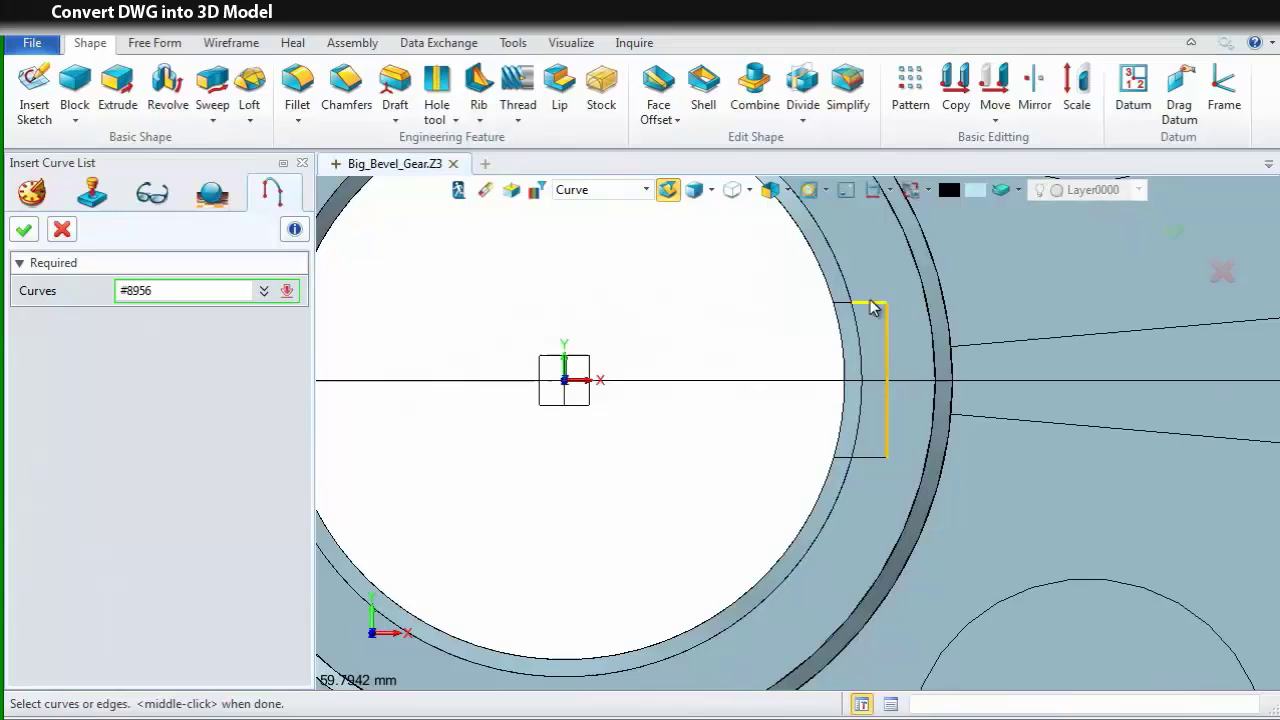
scroll(835, 308, "up", 3)
left_click(843, 303)
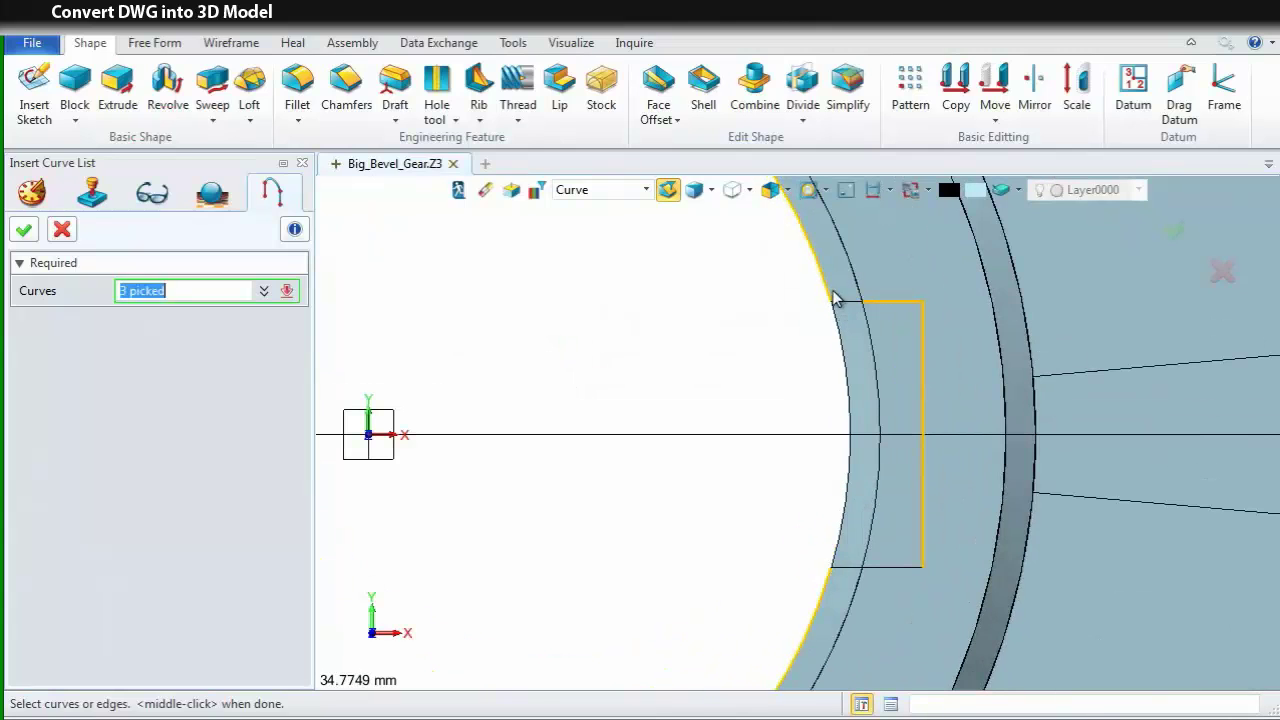
left_click(840, 568)
left_click(24, 229)
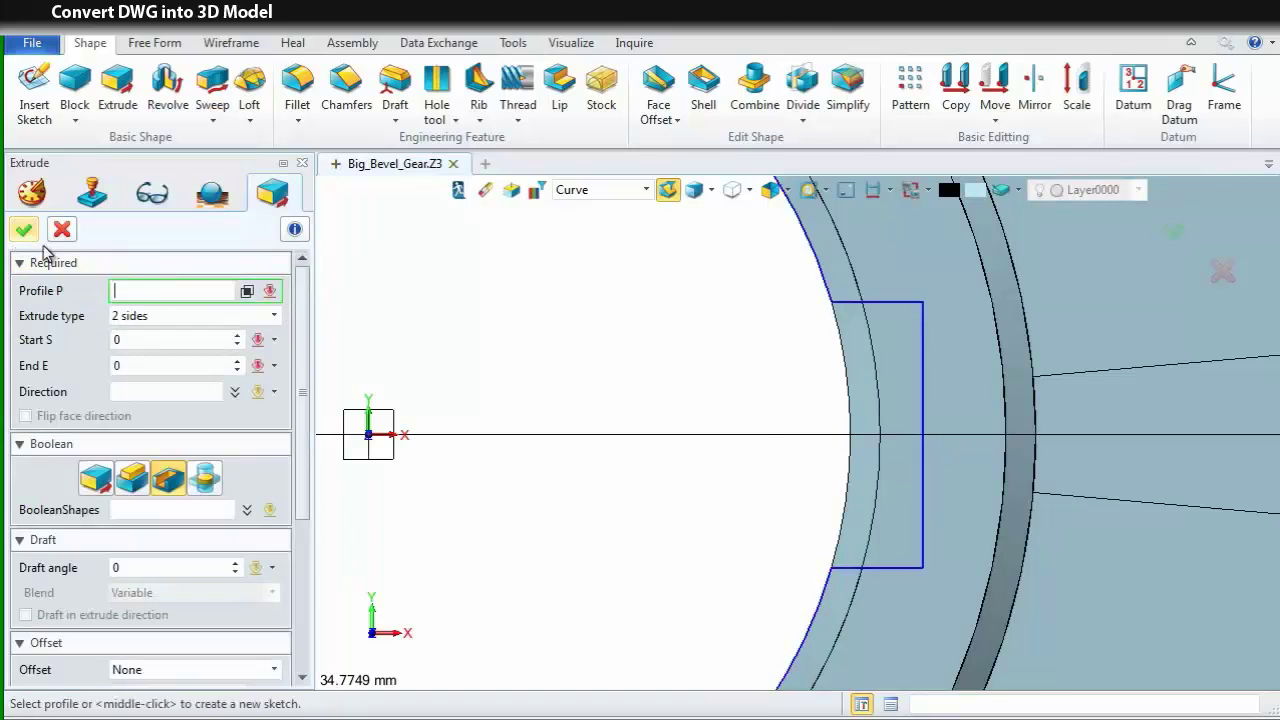
- Cut the keyed bore profile through the gear hub from 0 to -70, without keeping the profile
scroll(766, 434, "down", 5)
middle_click_drag(698, 416, 818, 348)
scroll(818, 348, "down", 5)
right_click_drag(818, 348, 671, 368)
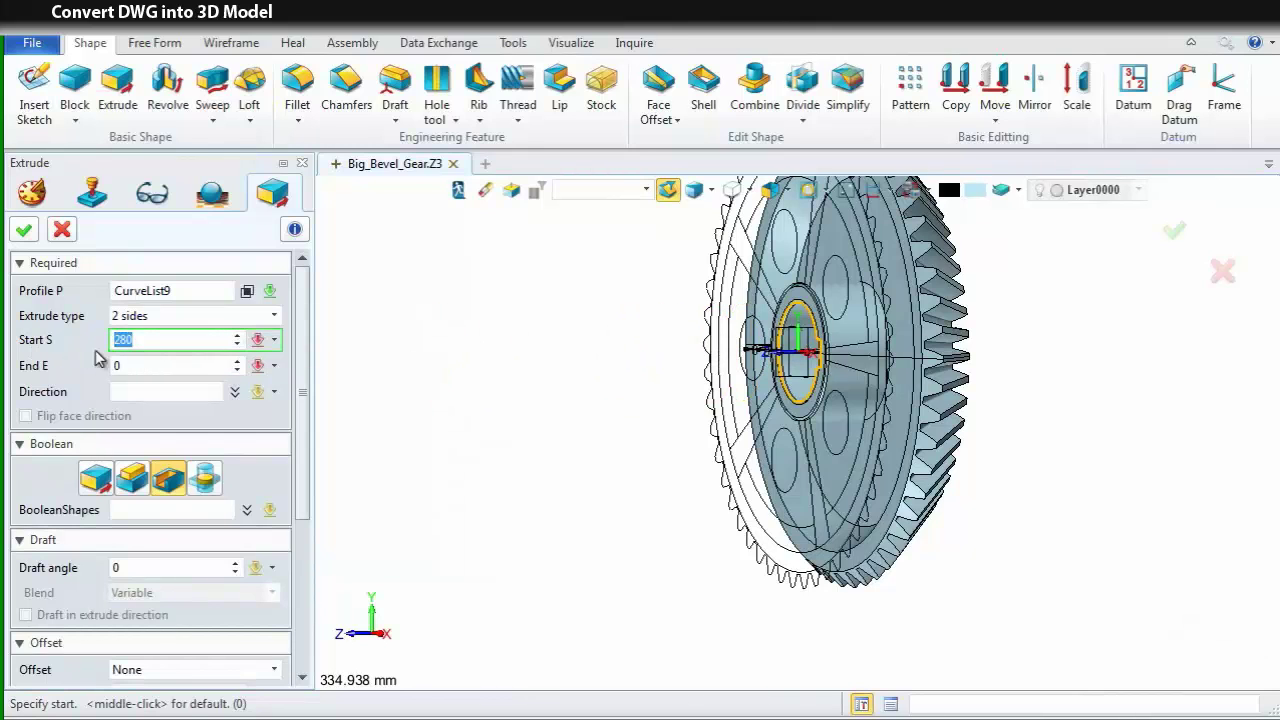
left_click(146, 366)
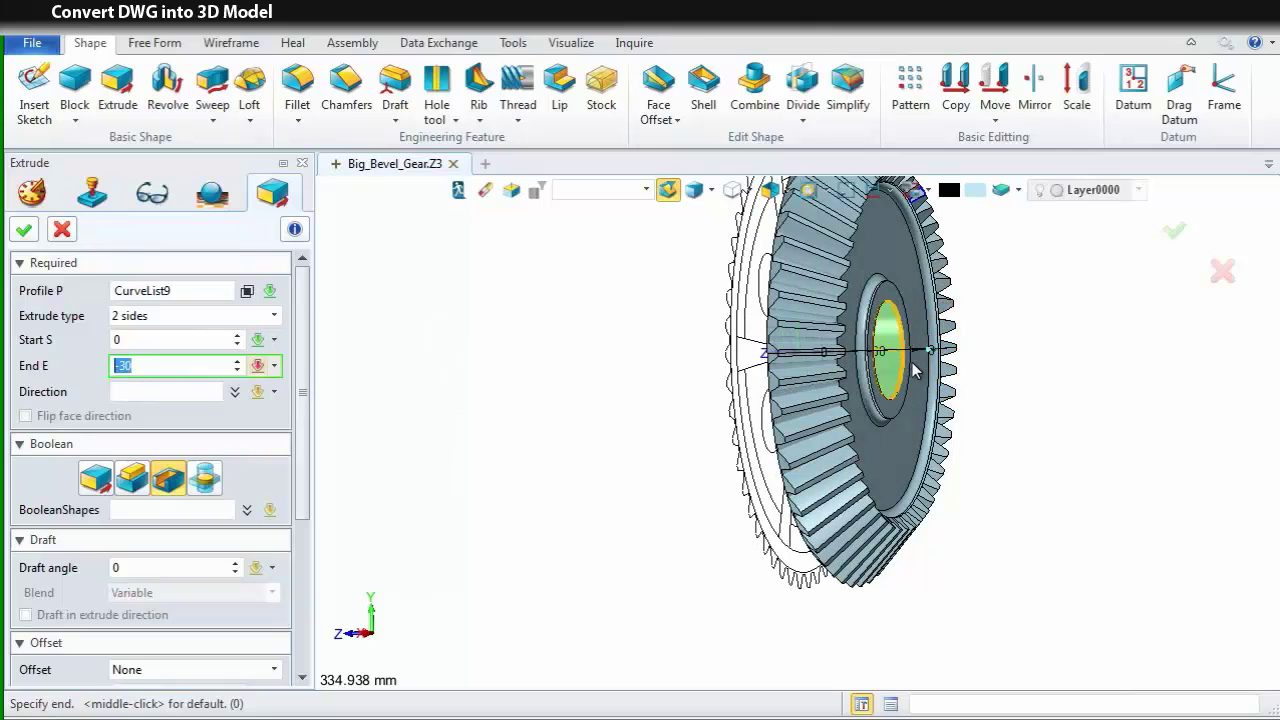
type("-70")
key("Return")
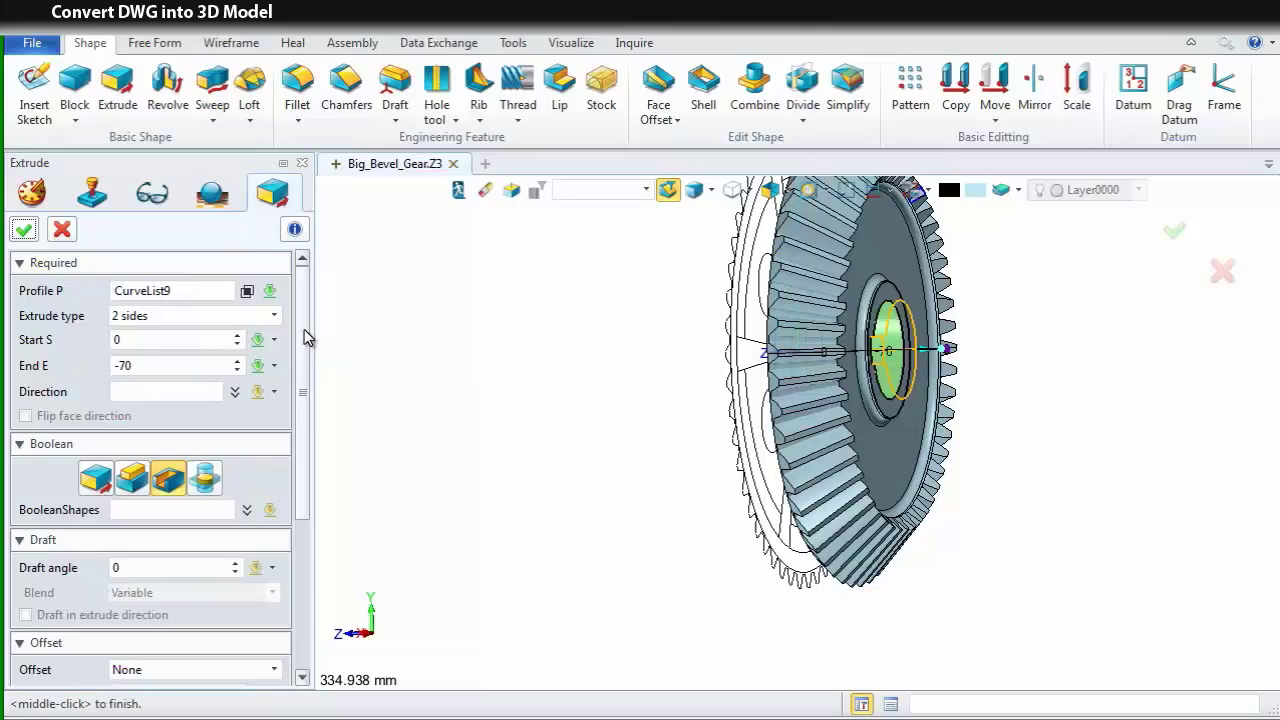
left_click_drag(306, 337, 293, 532)
left_click(26, 670)
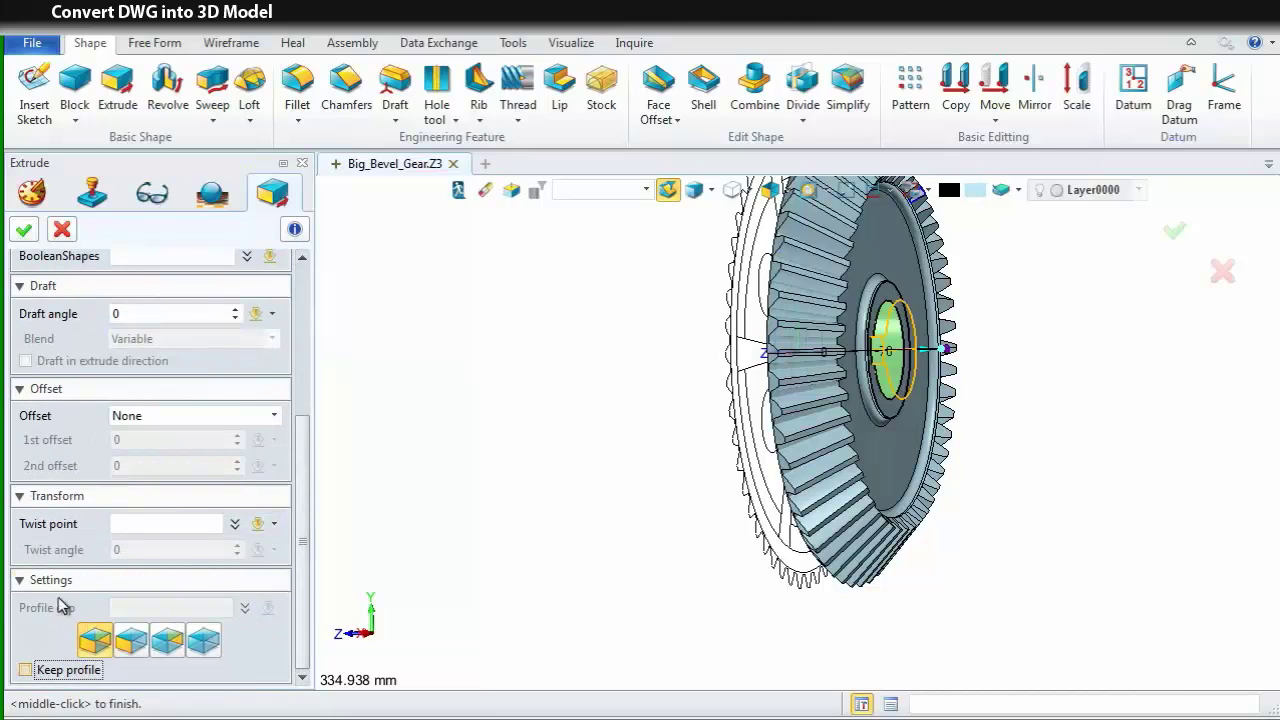
left_click(1174, 231)
right_click_drag(546, 474, 636, 479)
middle_click_drag(560, 474, 563, 566)
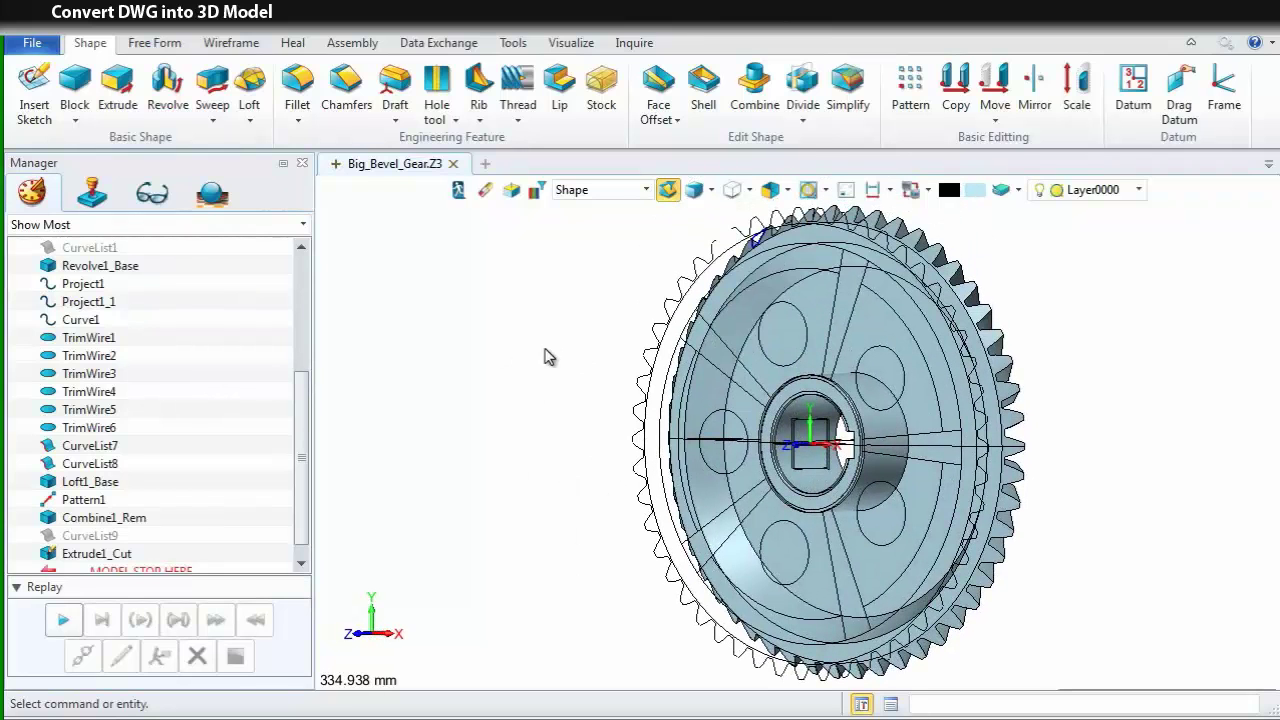
- Start another Extrude and collect the five hole circles around the hub into a curve list as its profile
key("ctrl+Up")
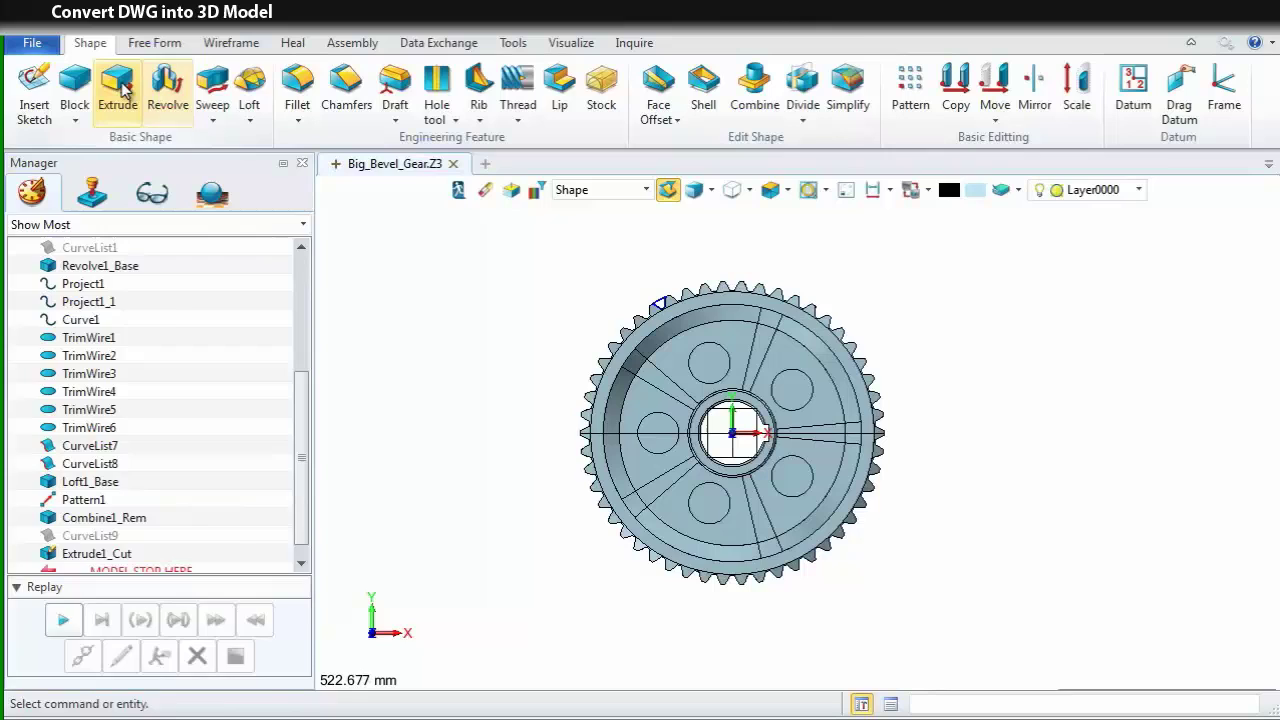
left_click(119, 88)
right_click(399, 292)
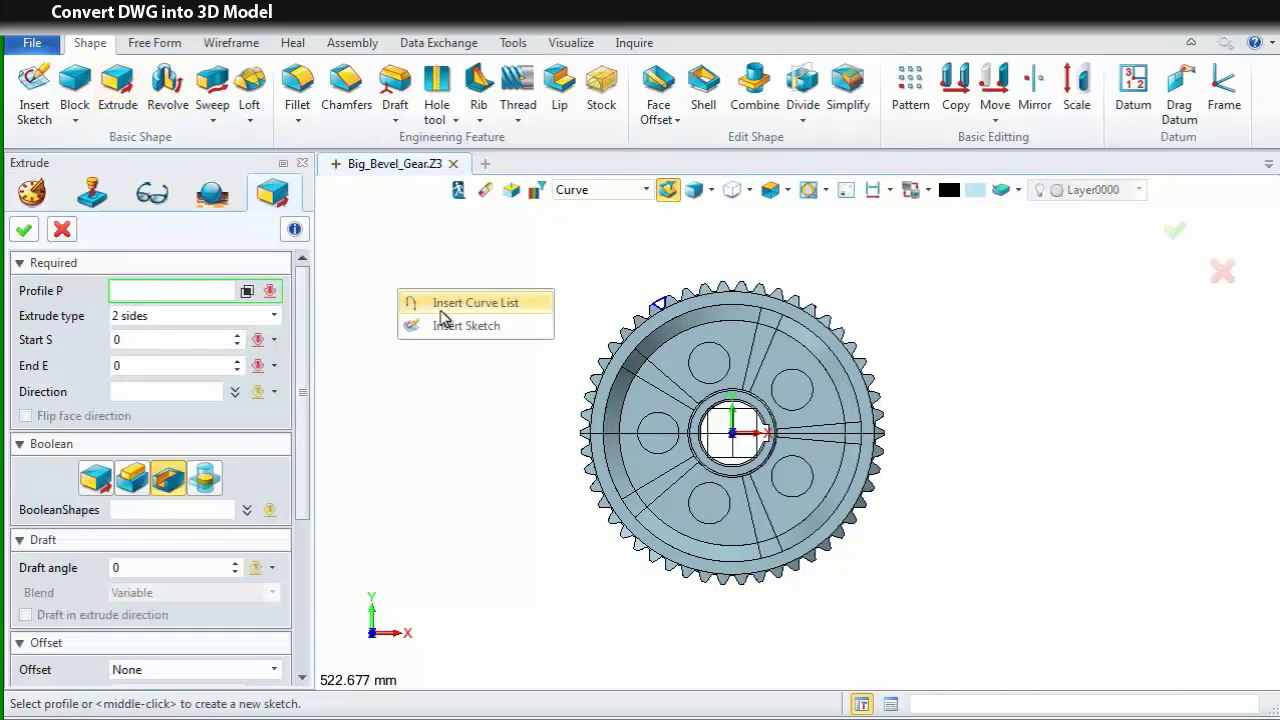
left_click(440, 302)
left_click(690, 355)
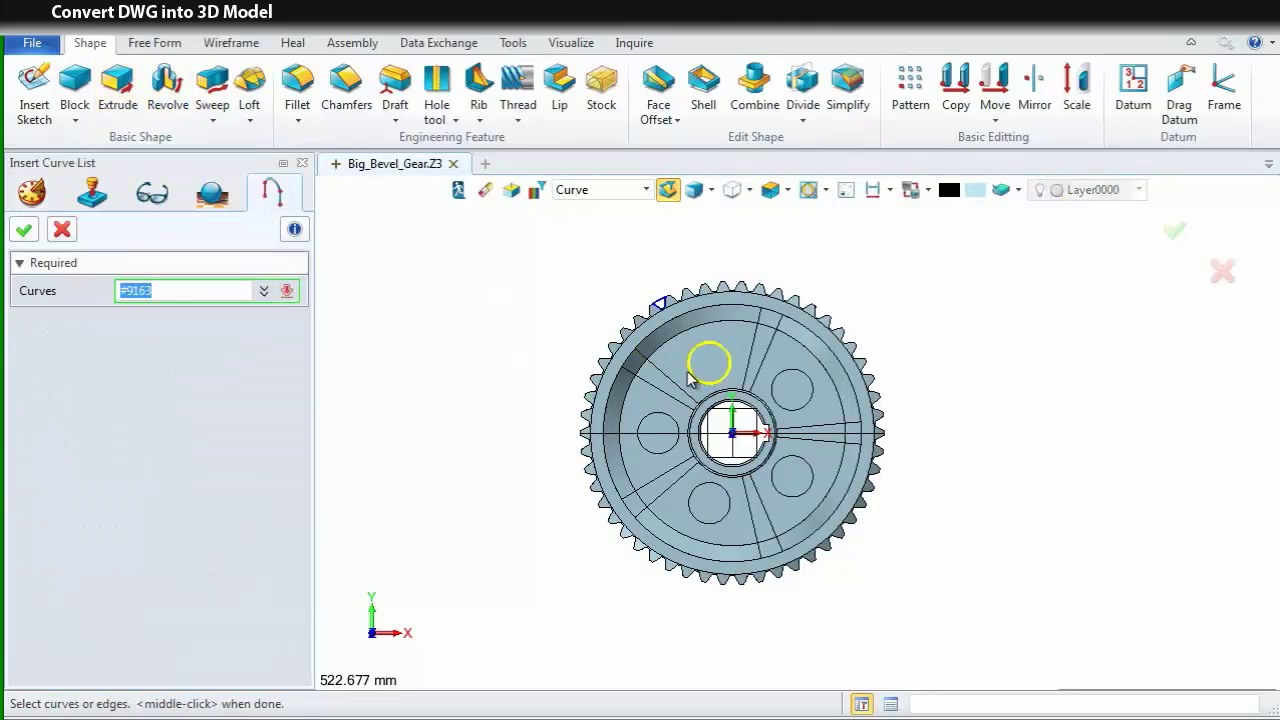
left_click(808, 388)
left_click(772, 488)
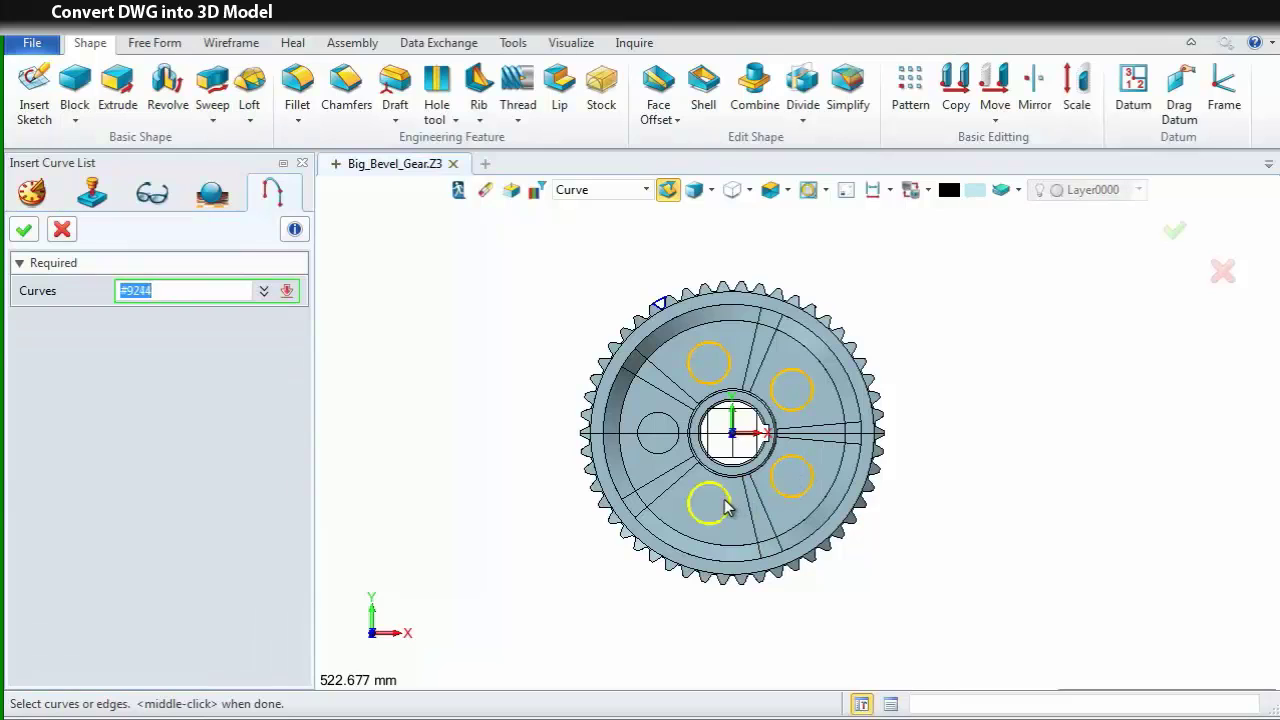
left_click(722, 506)
left_click(634, 450)
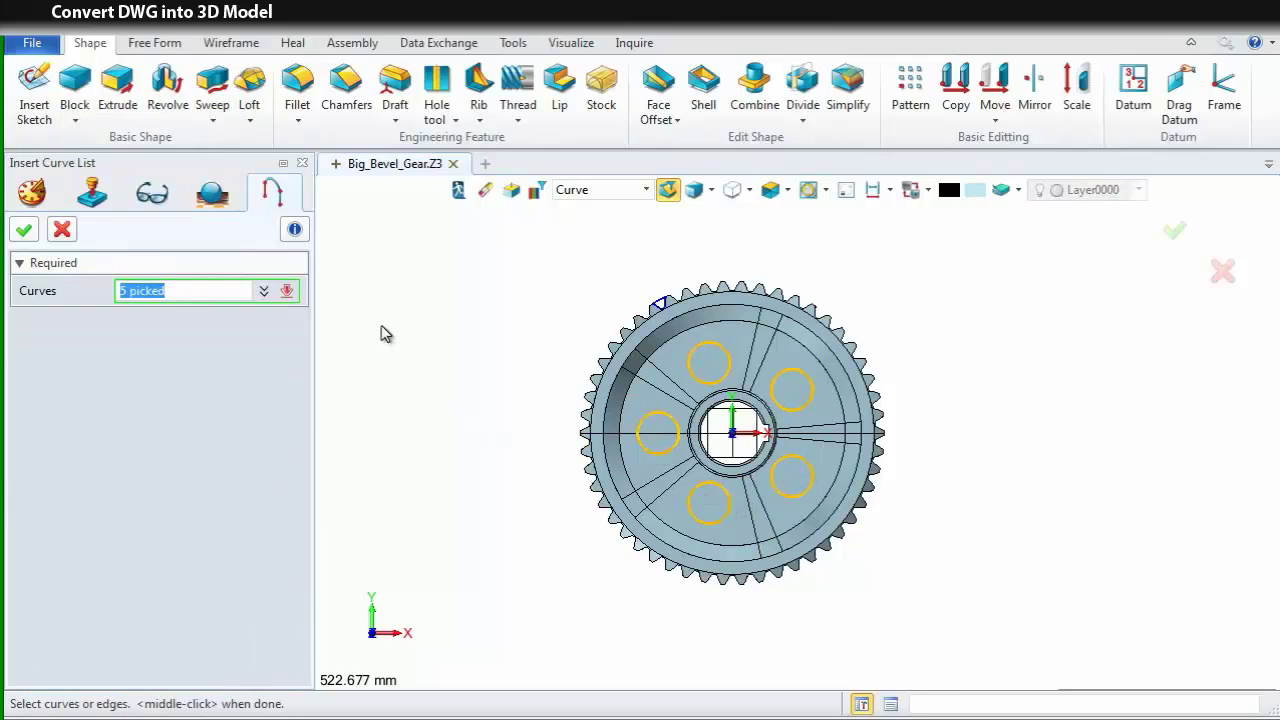
left_click(24, 231)
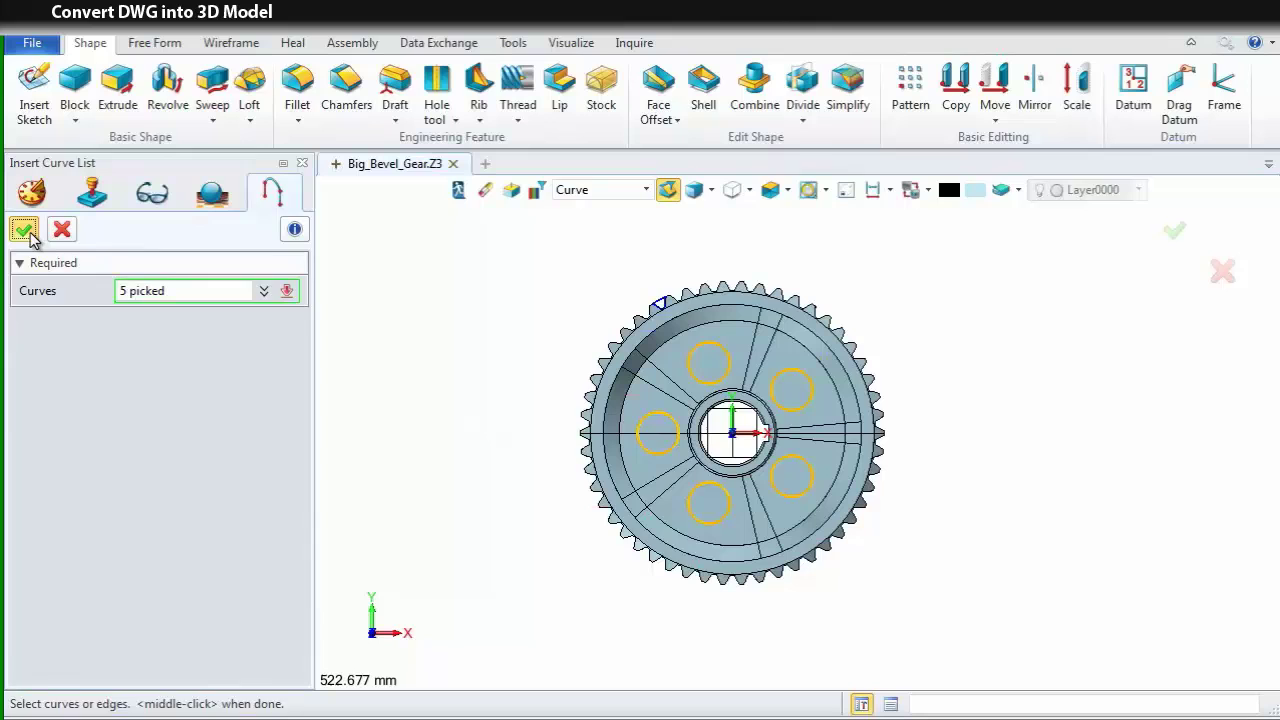
- Cut the five holes through the gear web from 0 to -80, setting the end by a point beyond the back face
key("Return")
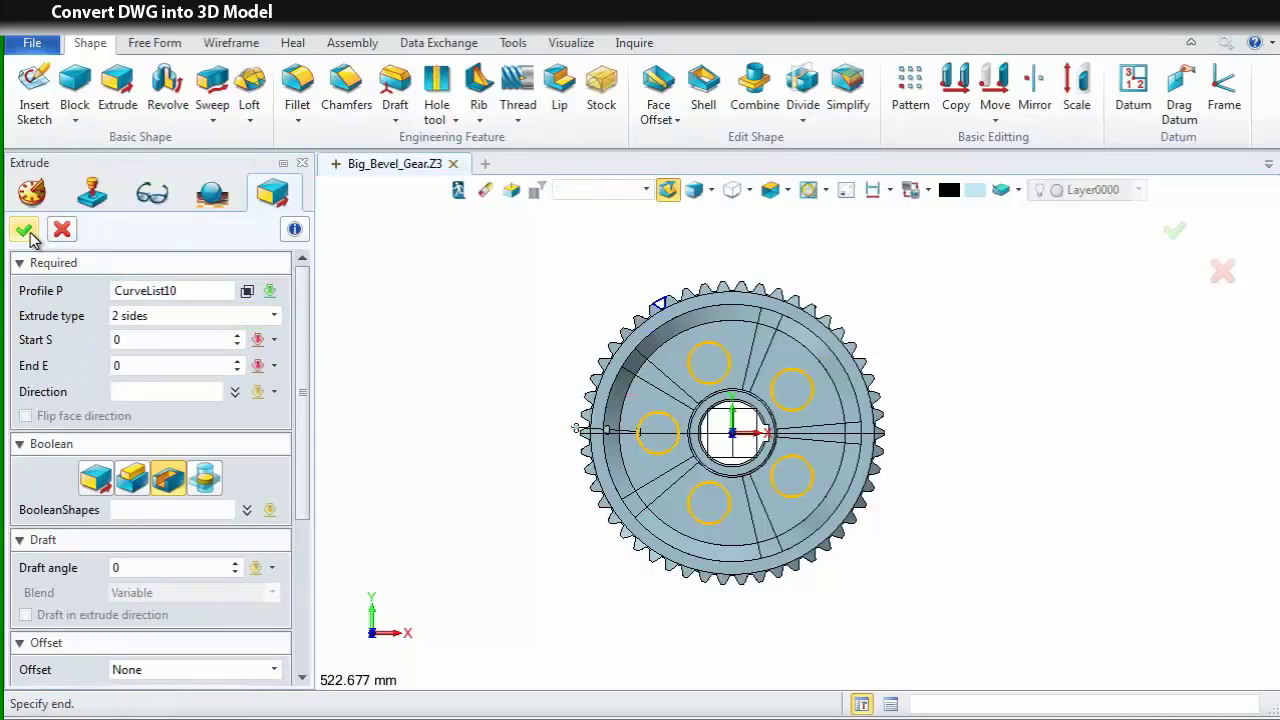
right_click(385, 394)
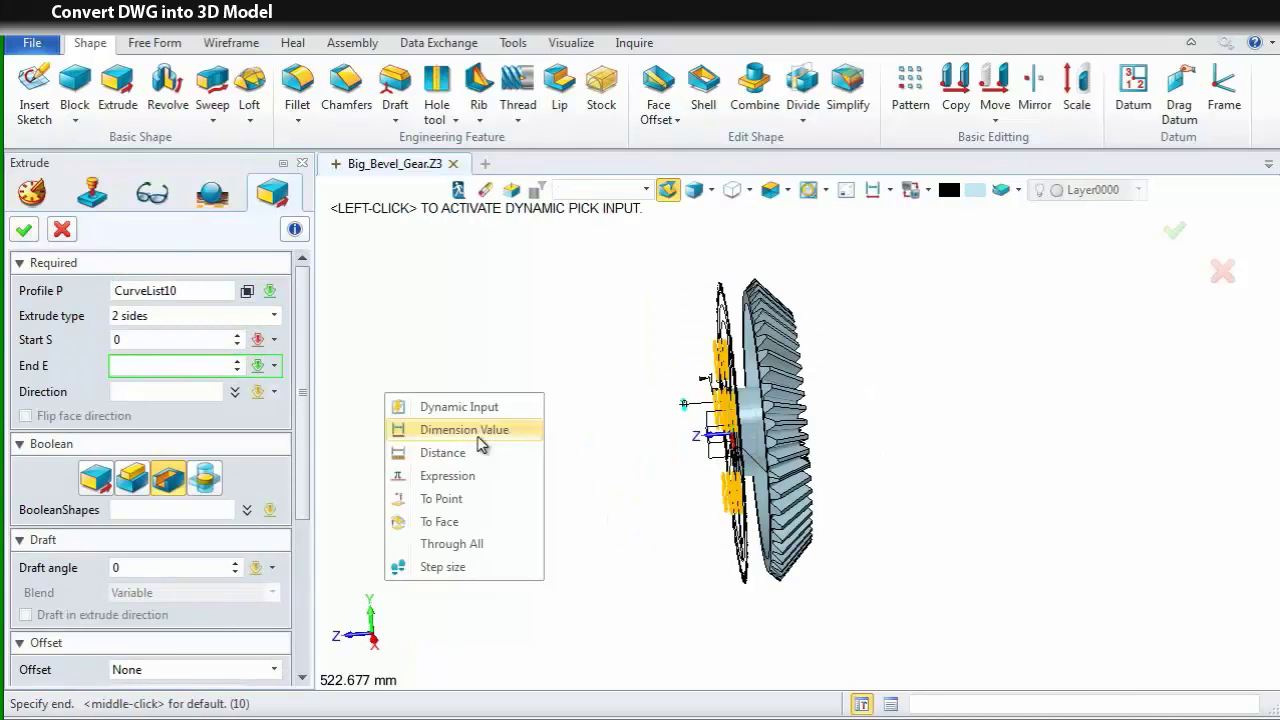
left_click(458, 495)
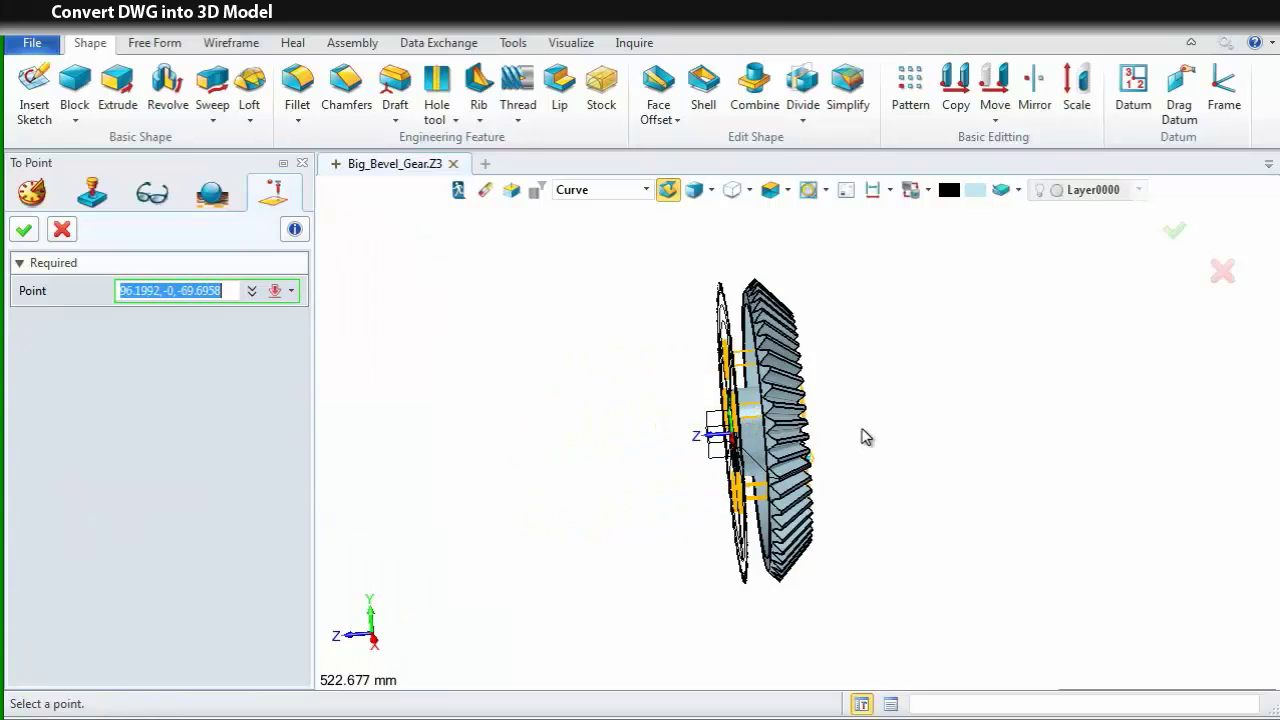
right_click_drag(874, 432, 836, 418)
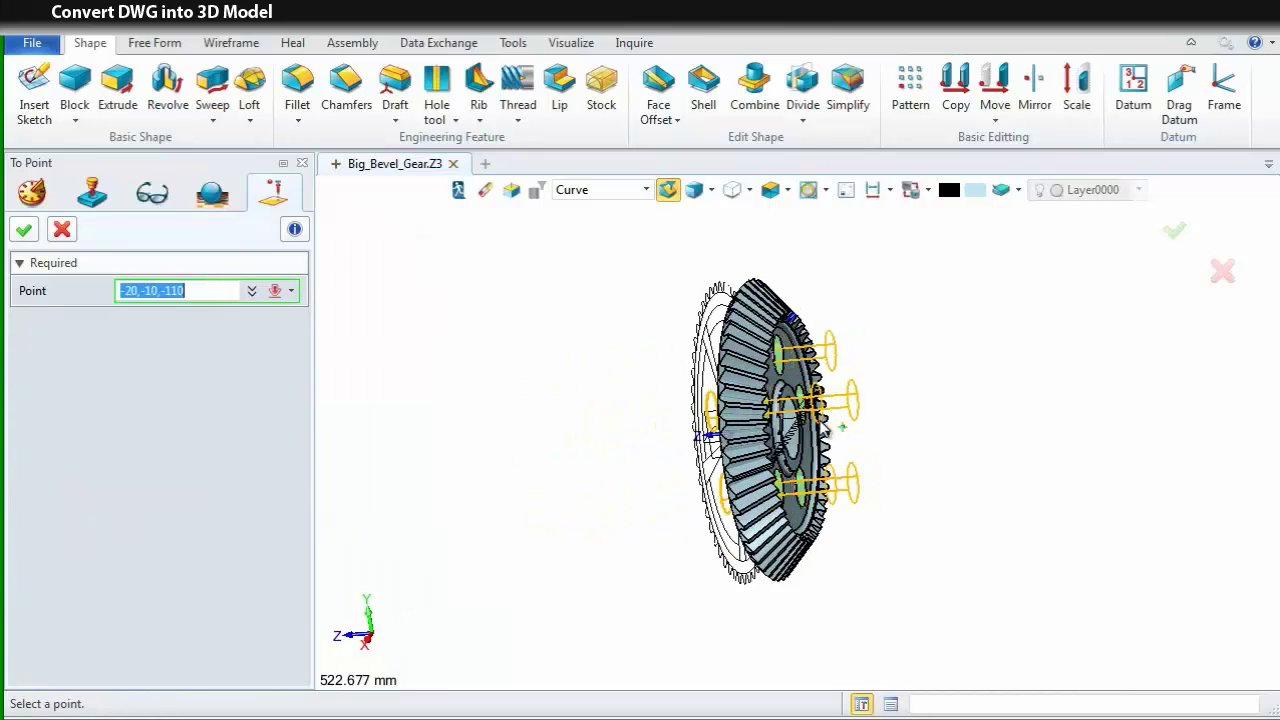
left_click(823, 418)
right_click_drag(546, 432, 590, 432)
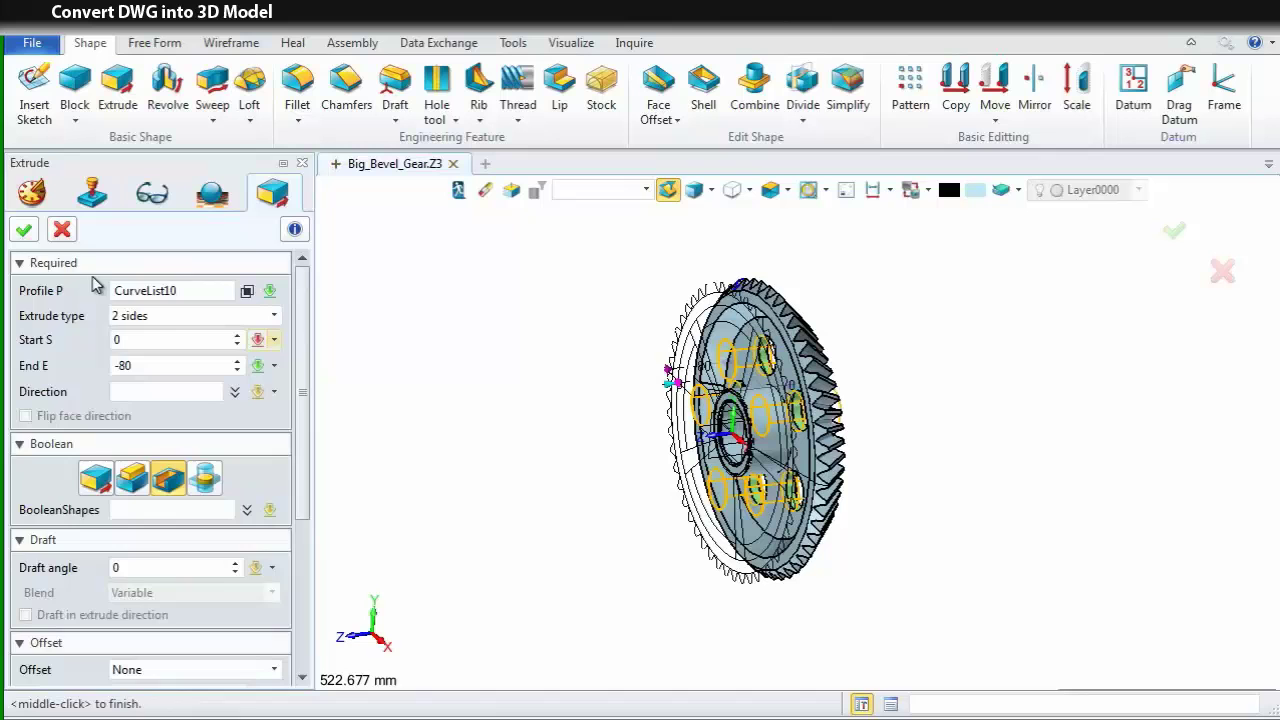
left_click(24, 231)
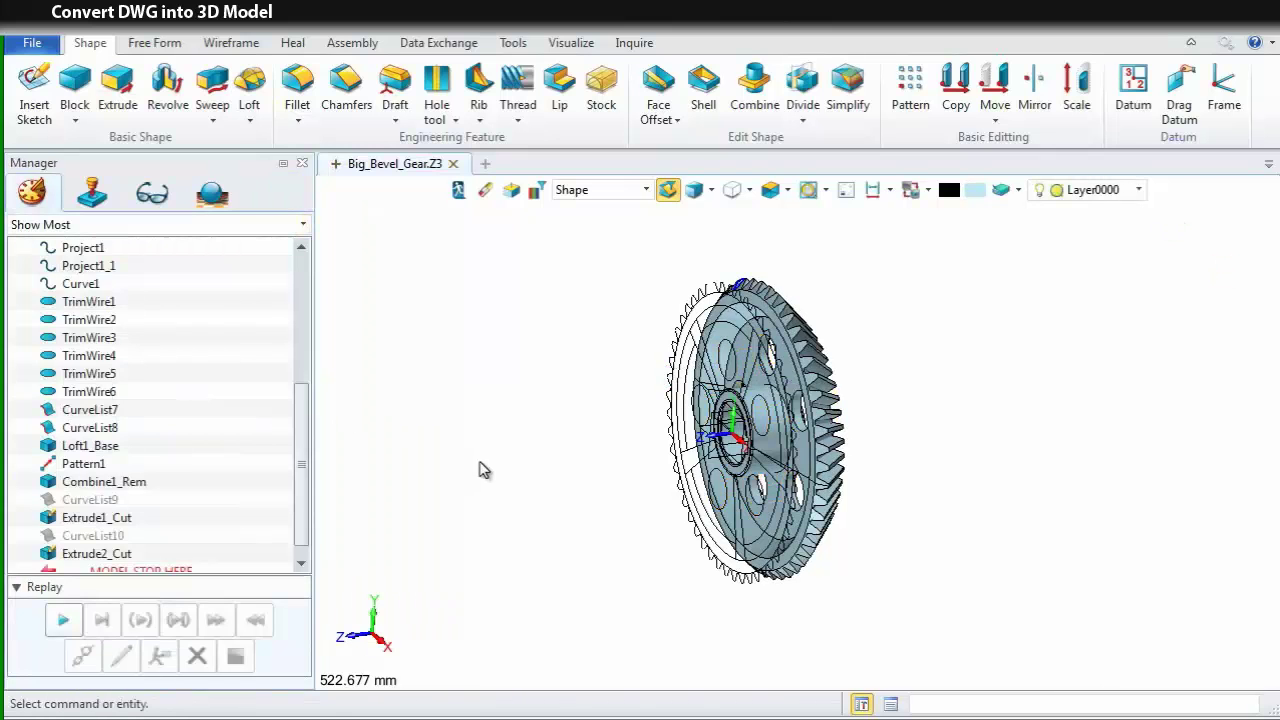
- Start Project to Face with the radial rib line beside the key slot, between hub and rim, as the curve
middle_click_drag(480, 475, 517, 479)
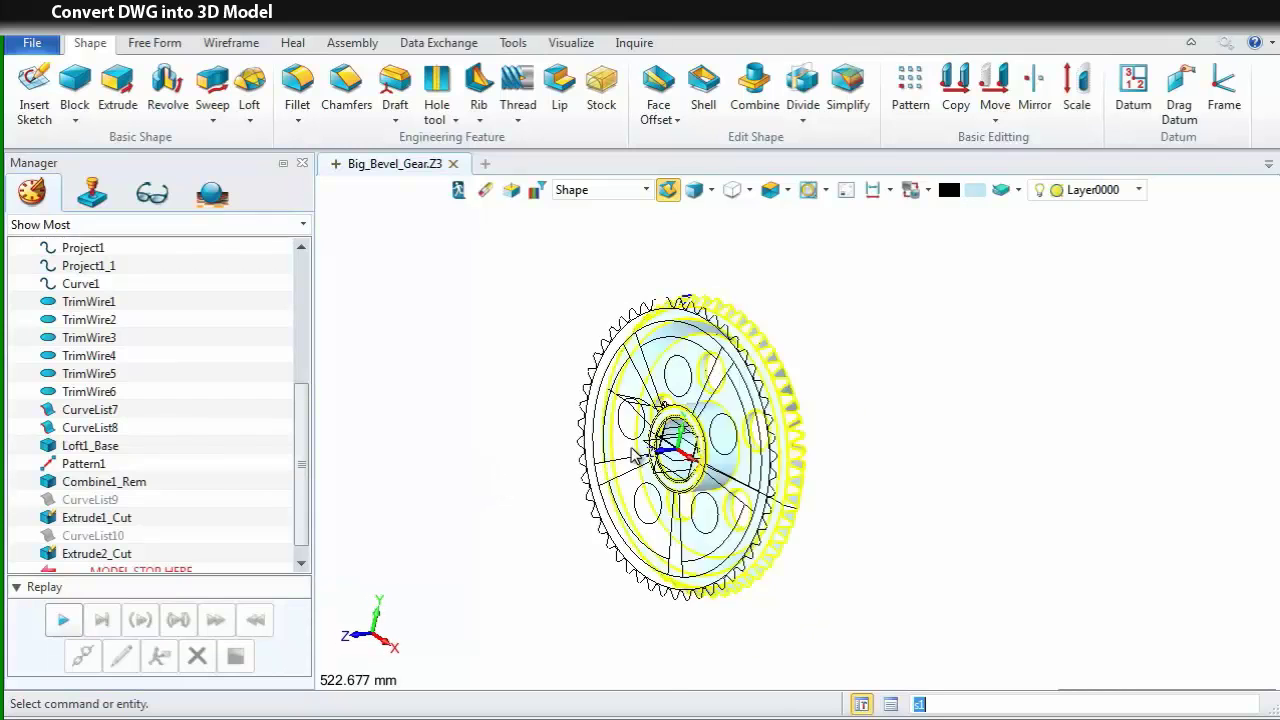
scroll(632, 455, "up", 3)
middle_click_drag(632, 455, 420, 429)
scroll(420, 429, "up", 2)
left_click(231, 43)
left_click(335, 112)
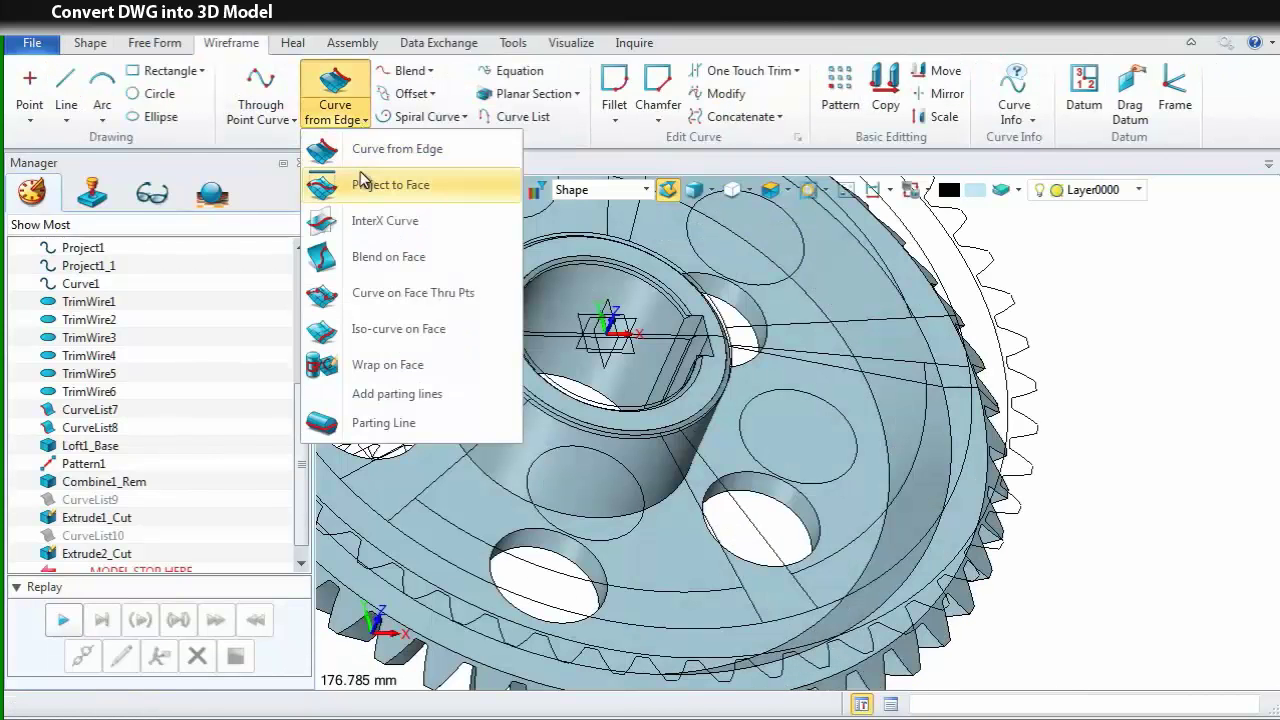
left_click(366, 191)
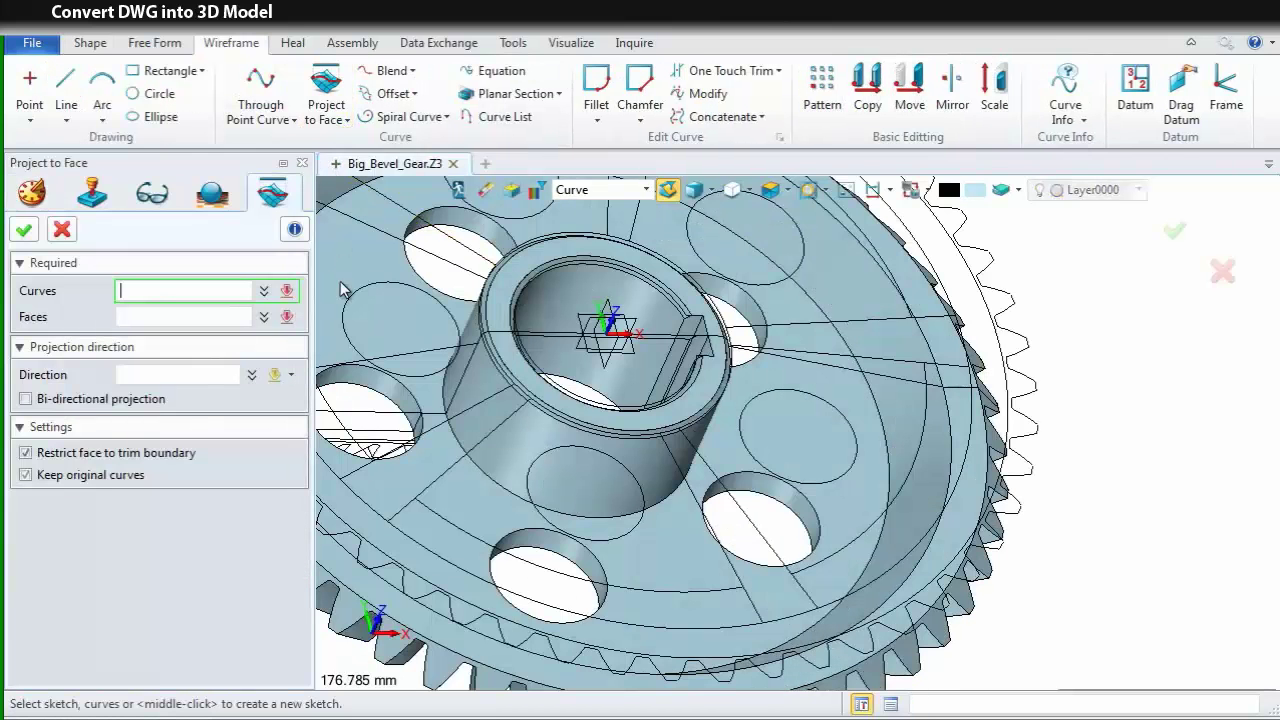
left_click(896, 374)
middle_click_drag(896, 374, 903, 329)
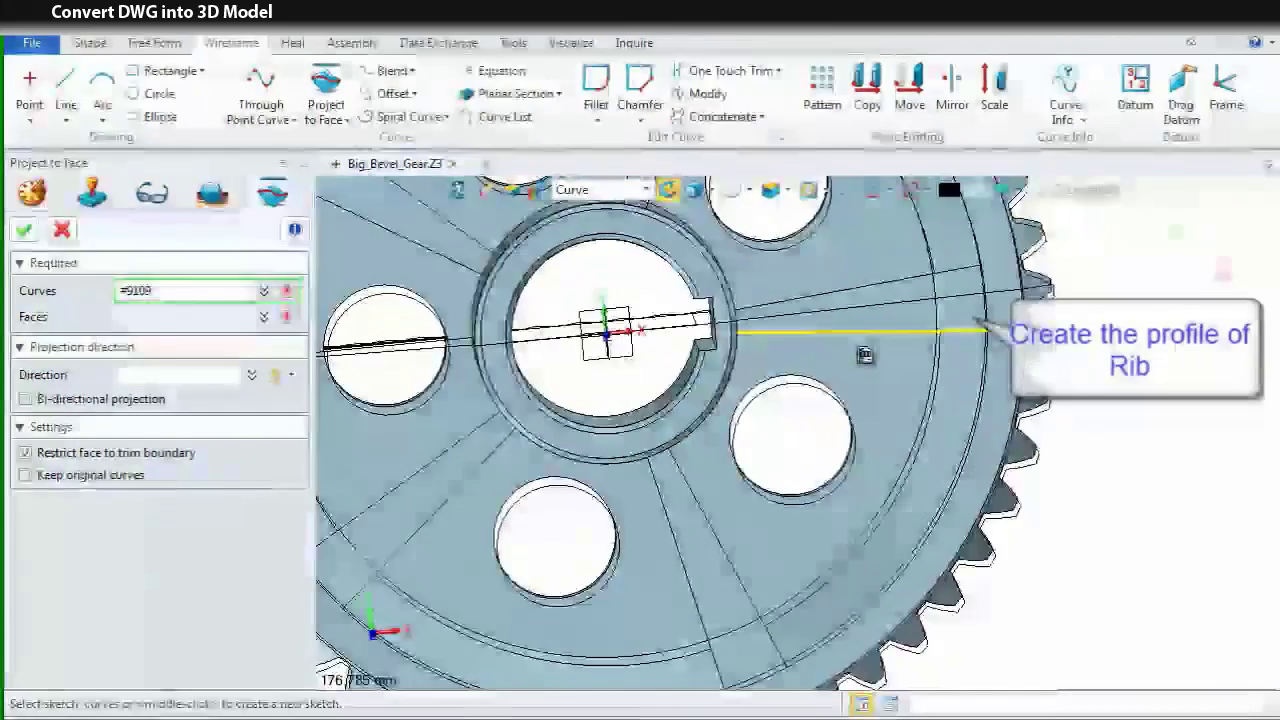
left_click(910, 316)
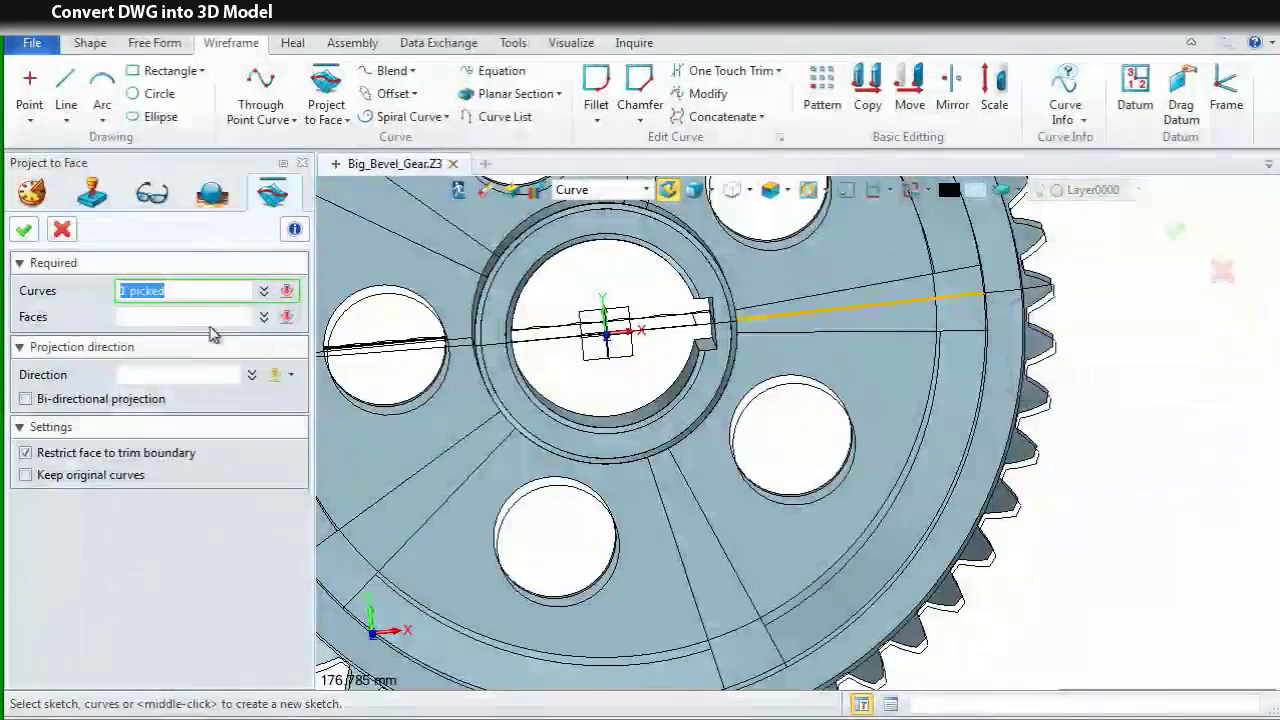
- Project the rib line onto the gear's flat web face and the adjoining inner rim face, keeping the original curves
left_click(194, 317)
left_click(860, 382)
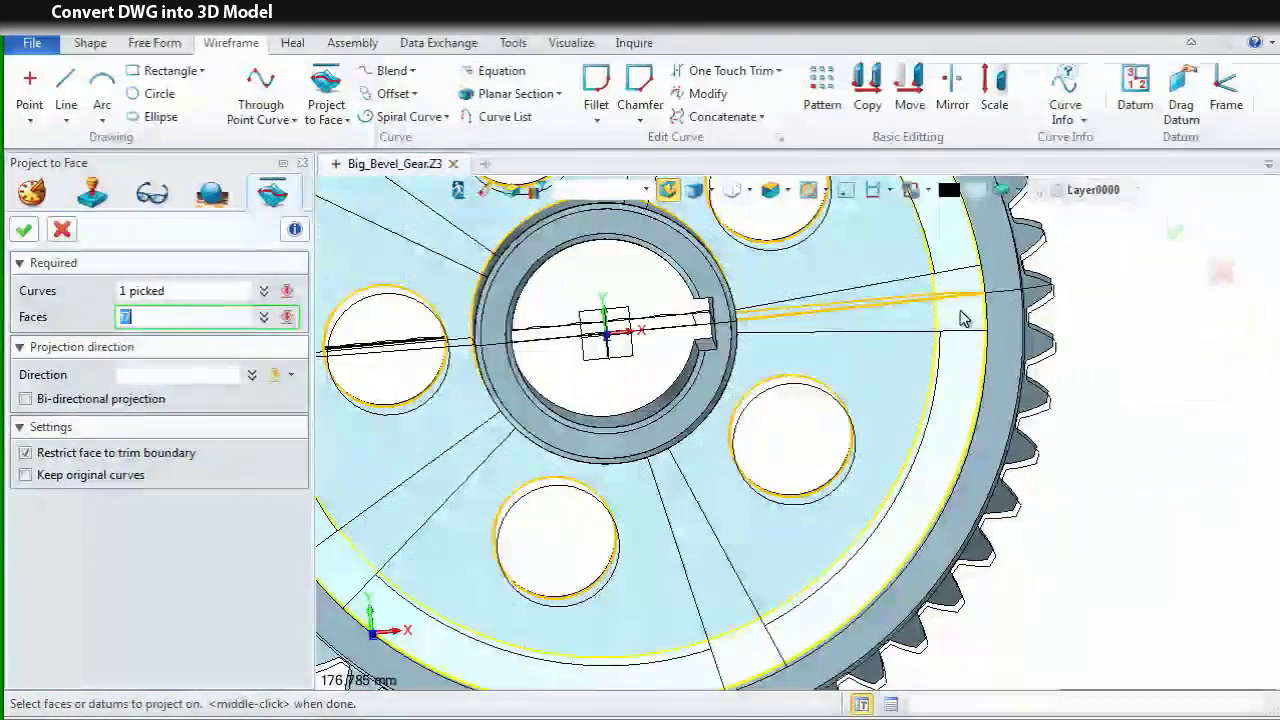
left_click(962, 317)
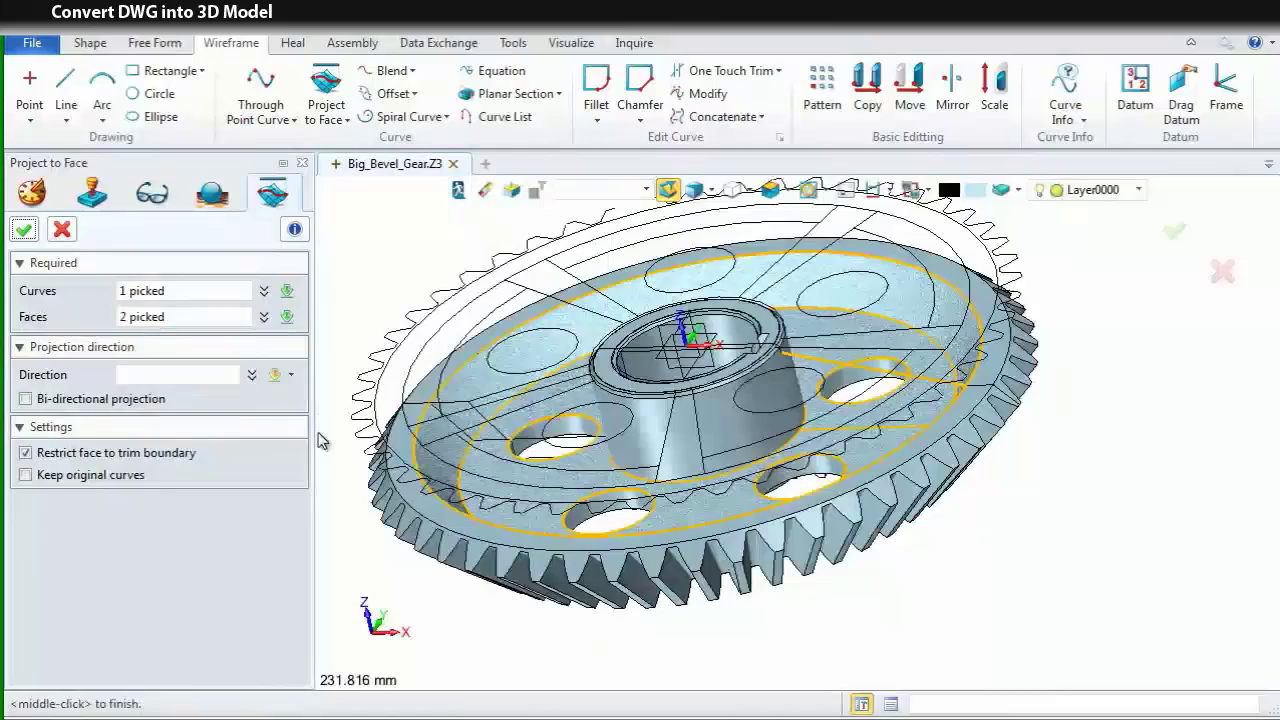
left_click(25, 475)
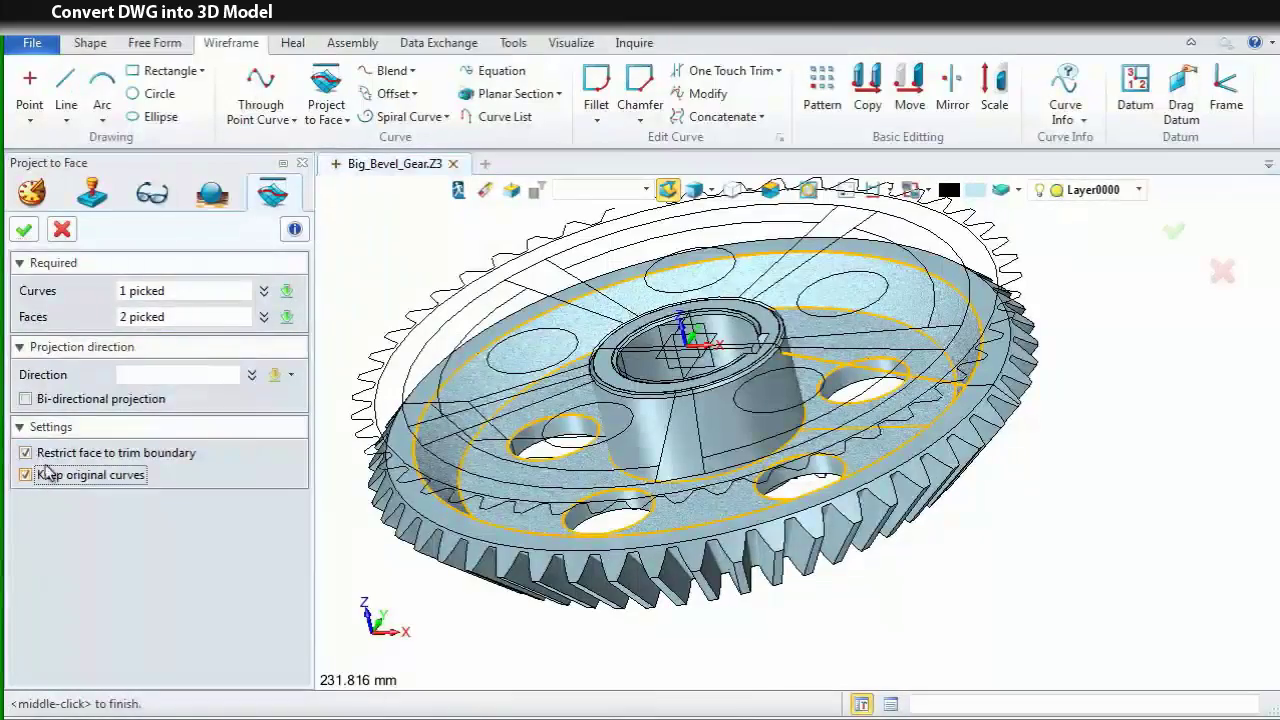
left_click(24, 230)
right_click_drag(939, 537, 1141, 561)
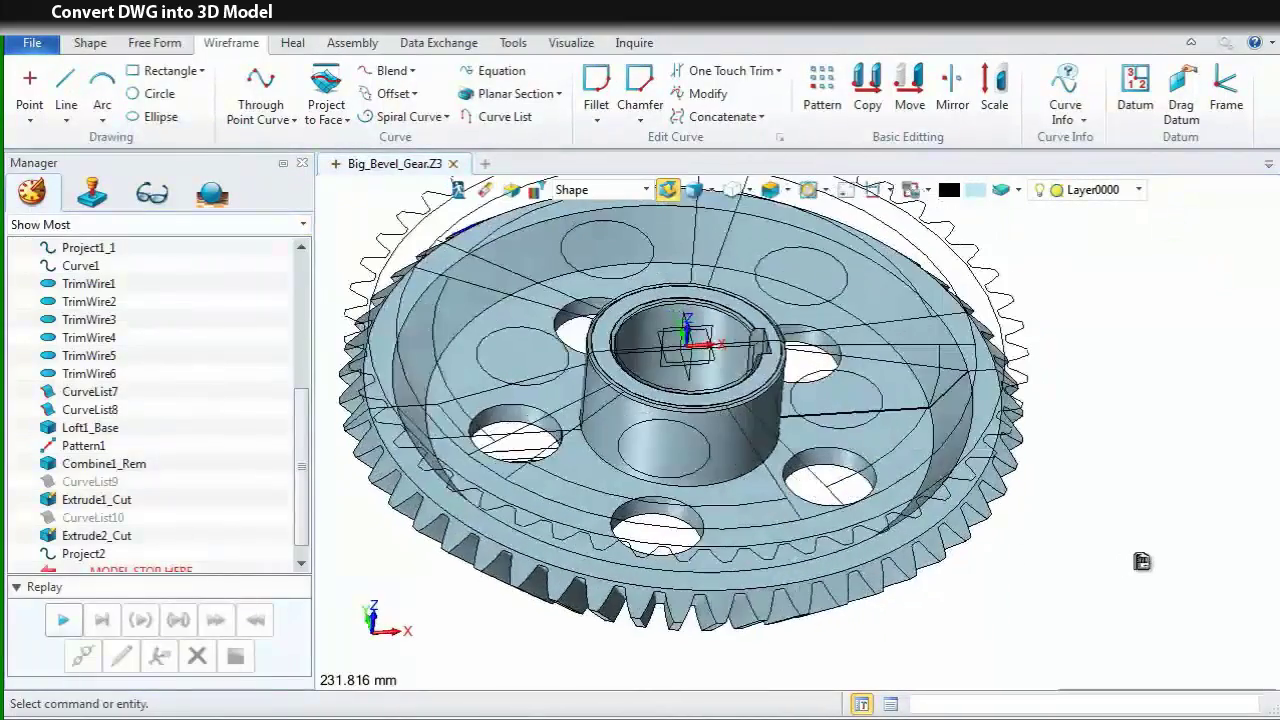
- Project the upper rib line between hub and rim onto the hub's outer cylindrical face, keeping the original curve
left_click(325, 108)
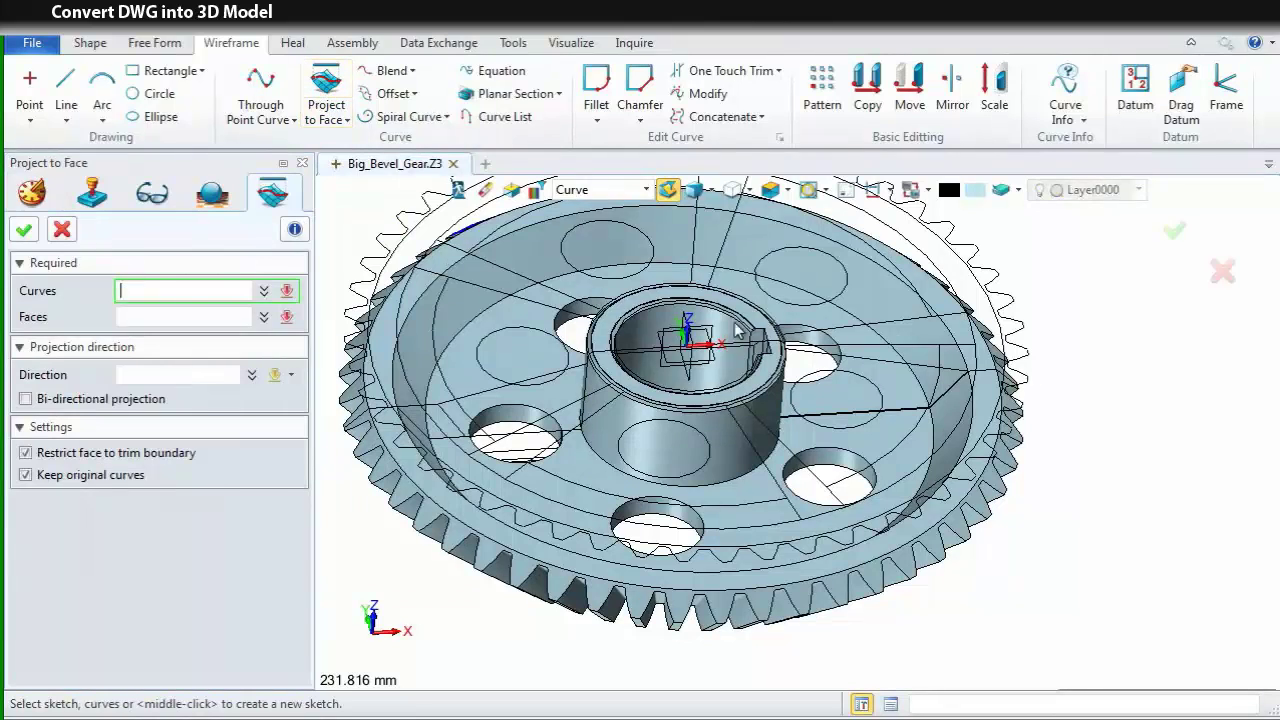
left_click(893, 372)
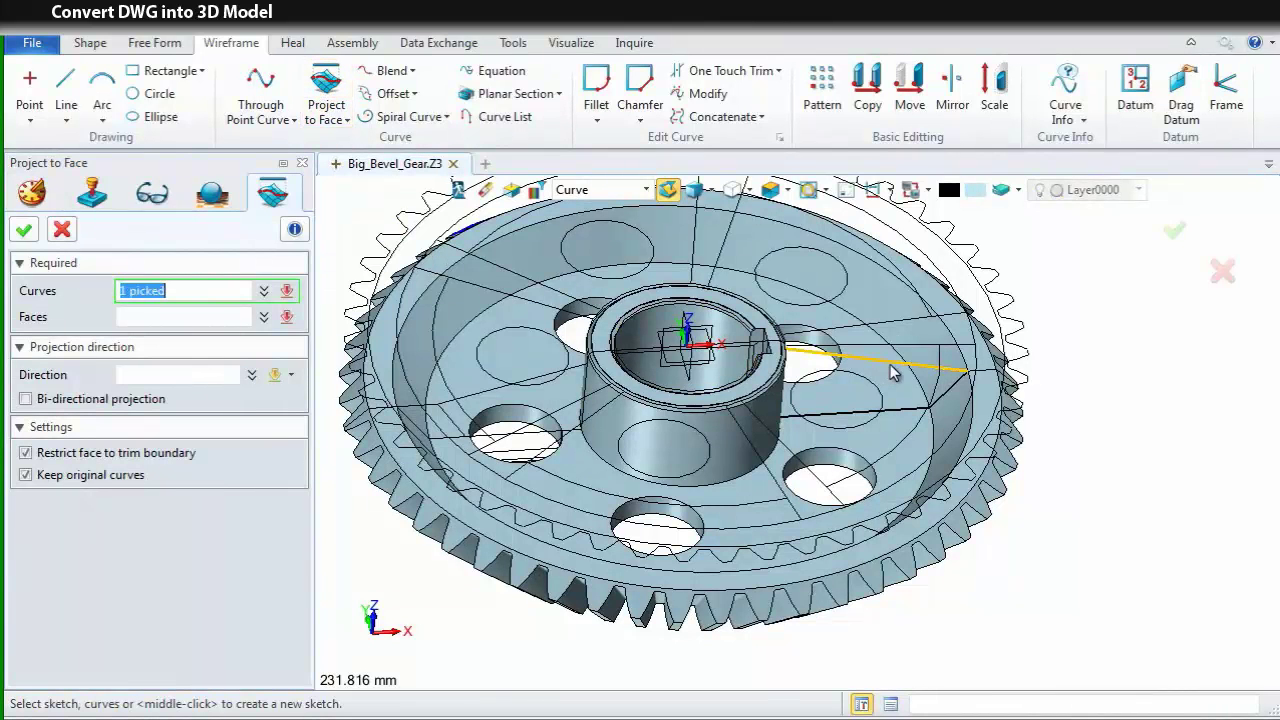
left_click(214, 318)
middle_click_drag(690, 460, 762, 414)
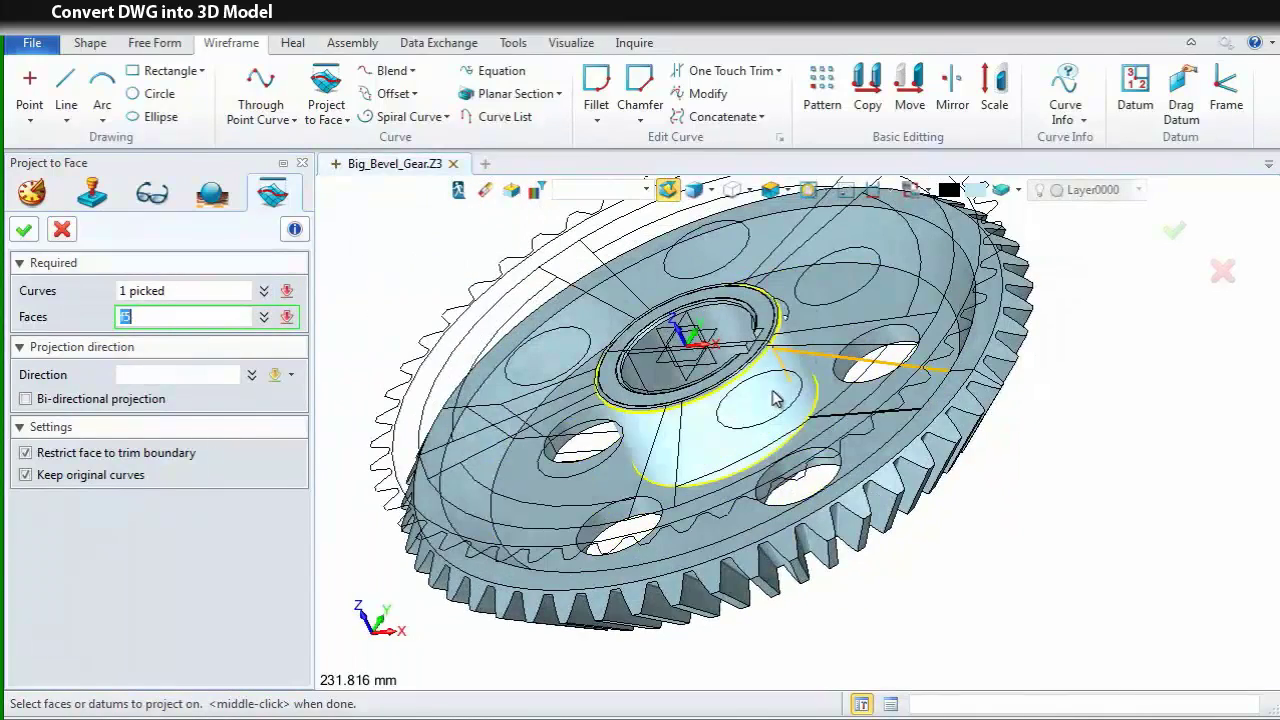
left_click(775, 398)
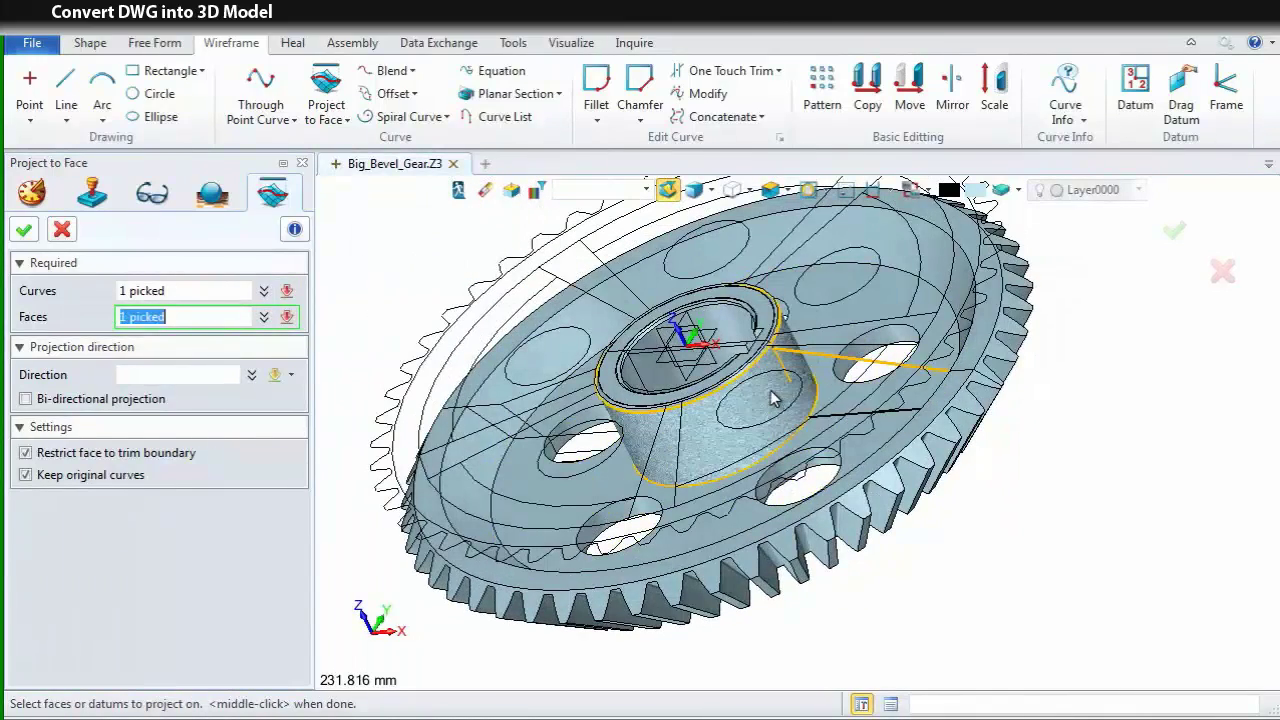
left_click(27, 230)
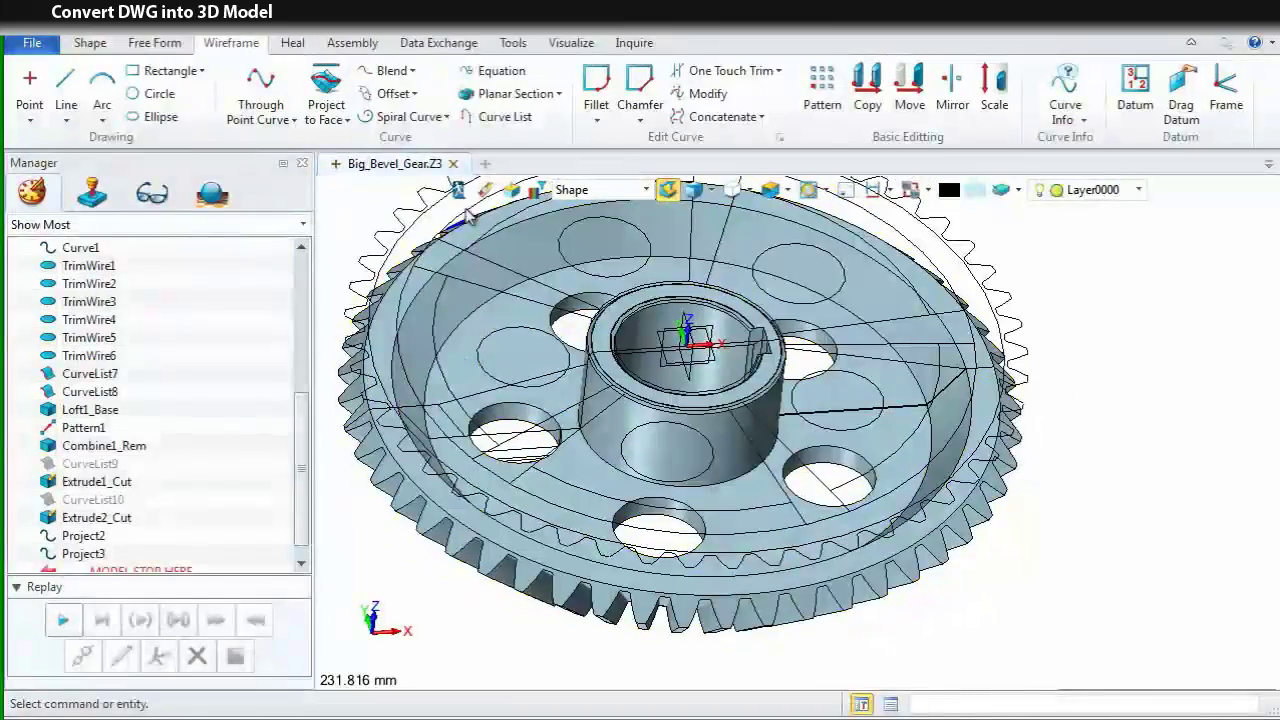
- Project one more rib profile curve onto the hub's outer cylindrical face, with the original curve kept
left_click(326, 92)
middle_click_drag(918, 422, 928, 372)
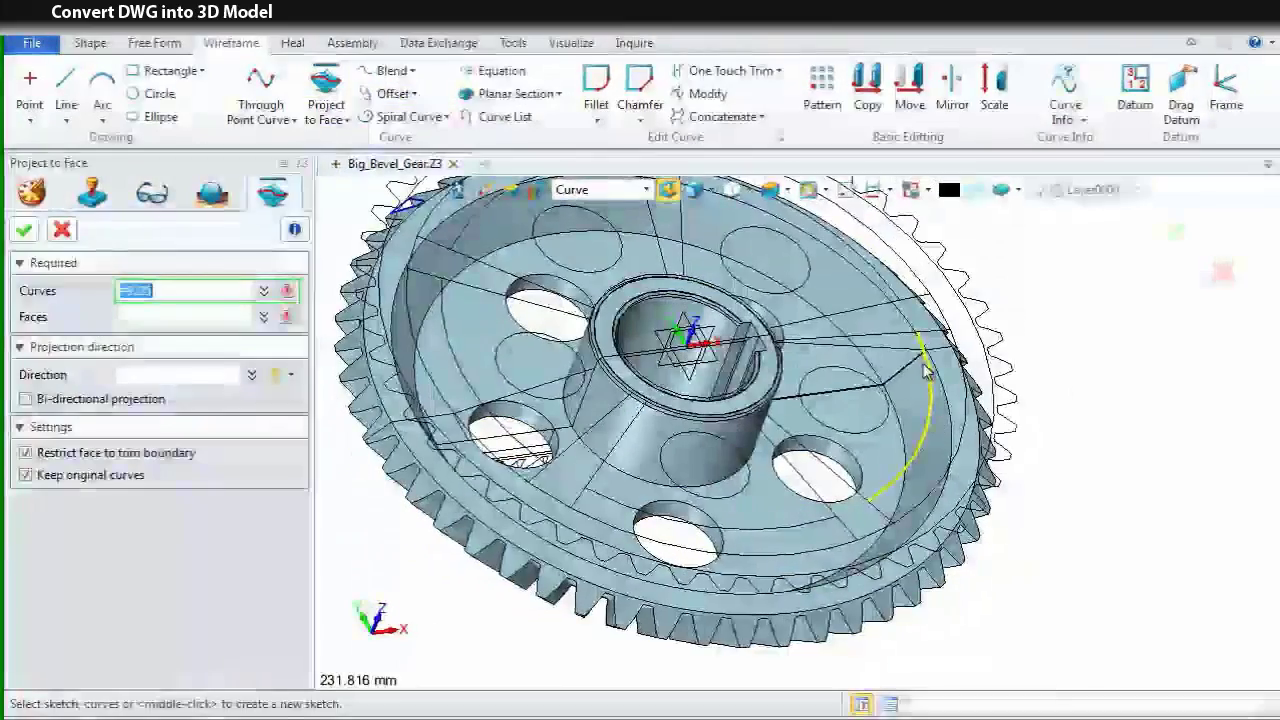
left_click(926, 372)
middle_click_drag(829, 380, 822, 372)
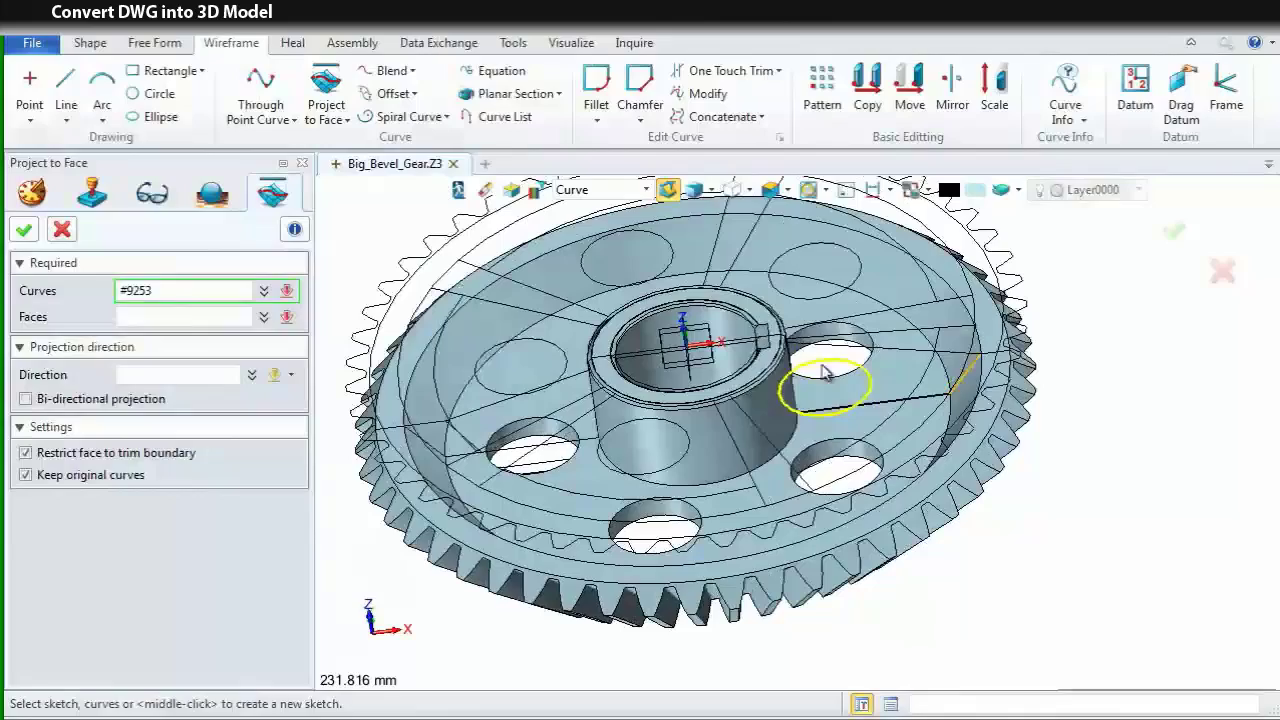
left_click(822, 366)
left_click(180, 318)
right_click_drag(711, 424, 733, 424)
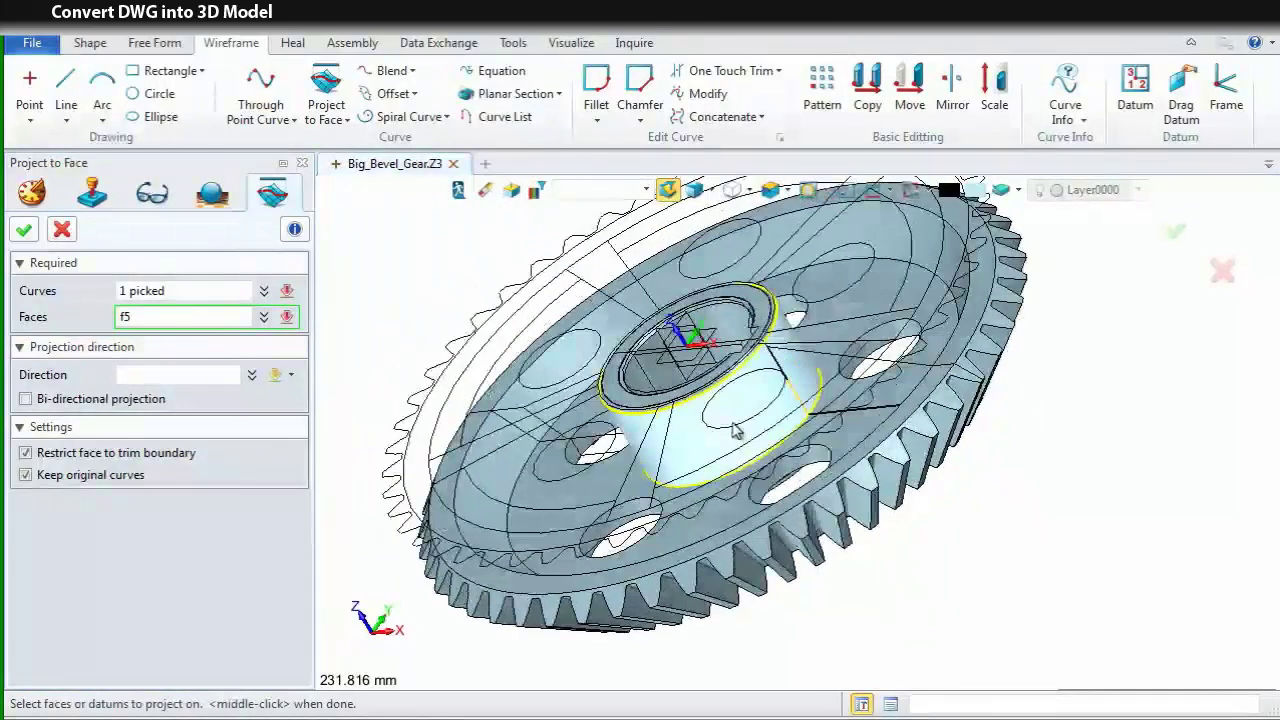
left_click(785, 390)
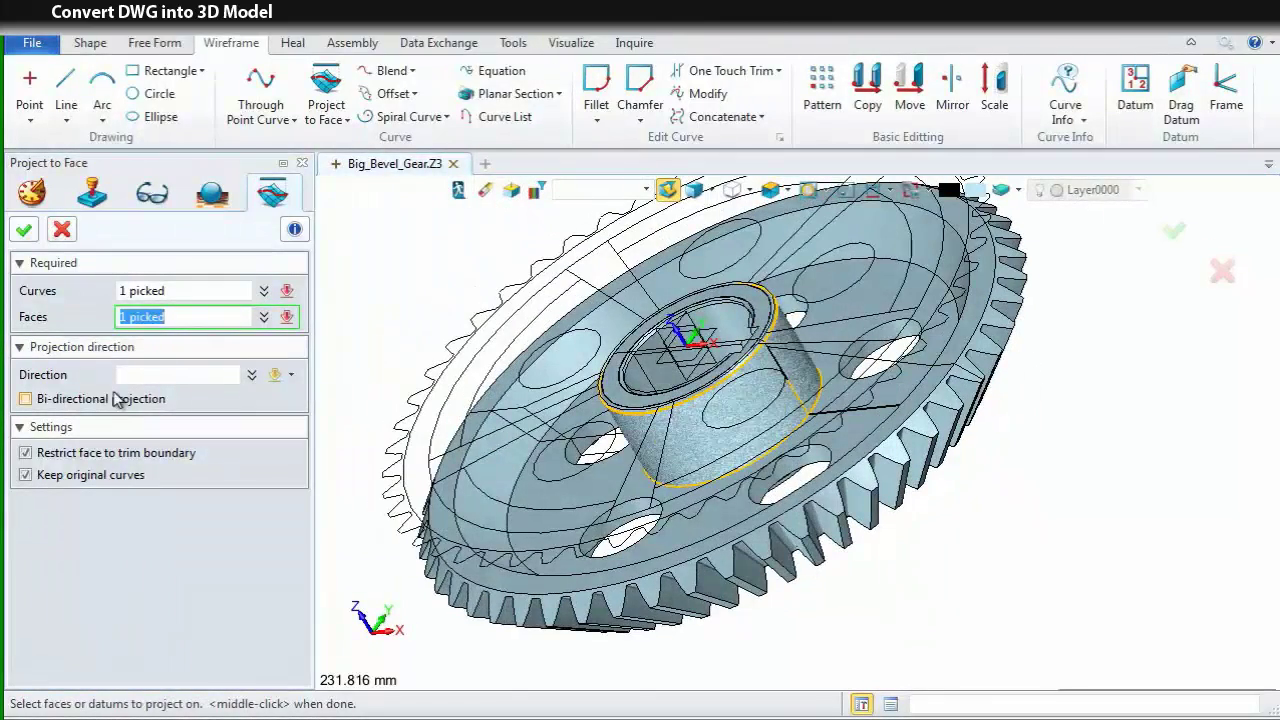
left_click(26, 231)
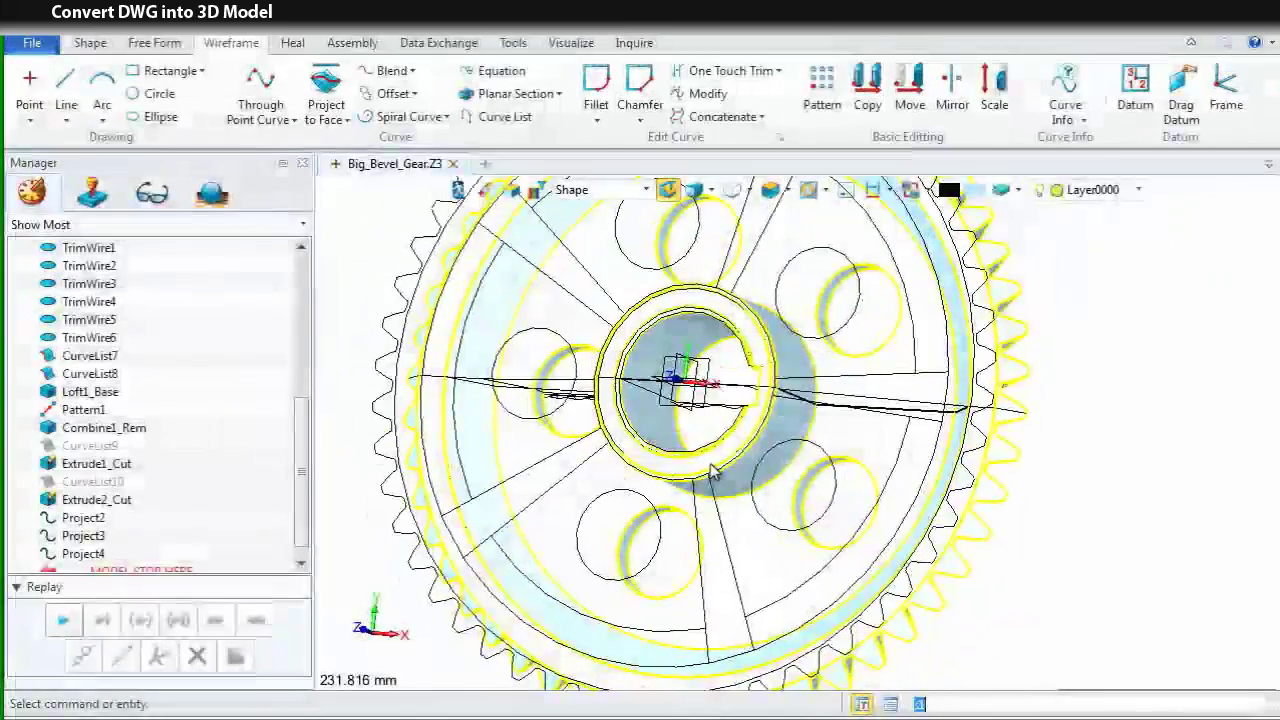
- Blank the gear solid to leave only the wireframe curves on display
right_click(711, 467)
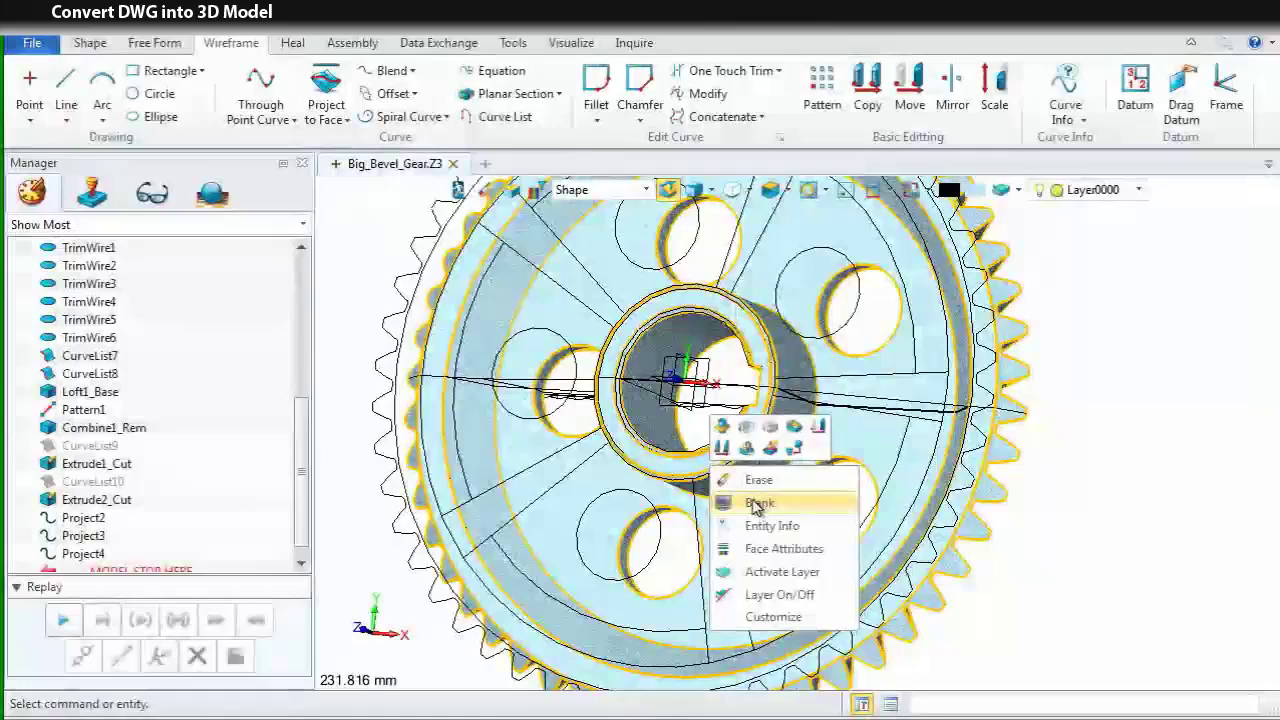
left_click(757, 500)
scroll(812, 420, "up", 5)
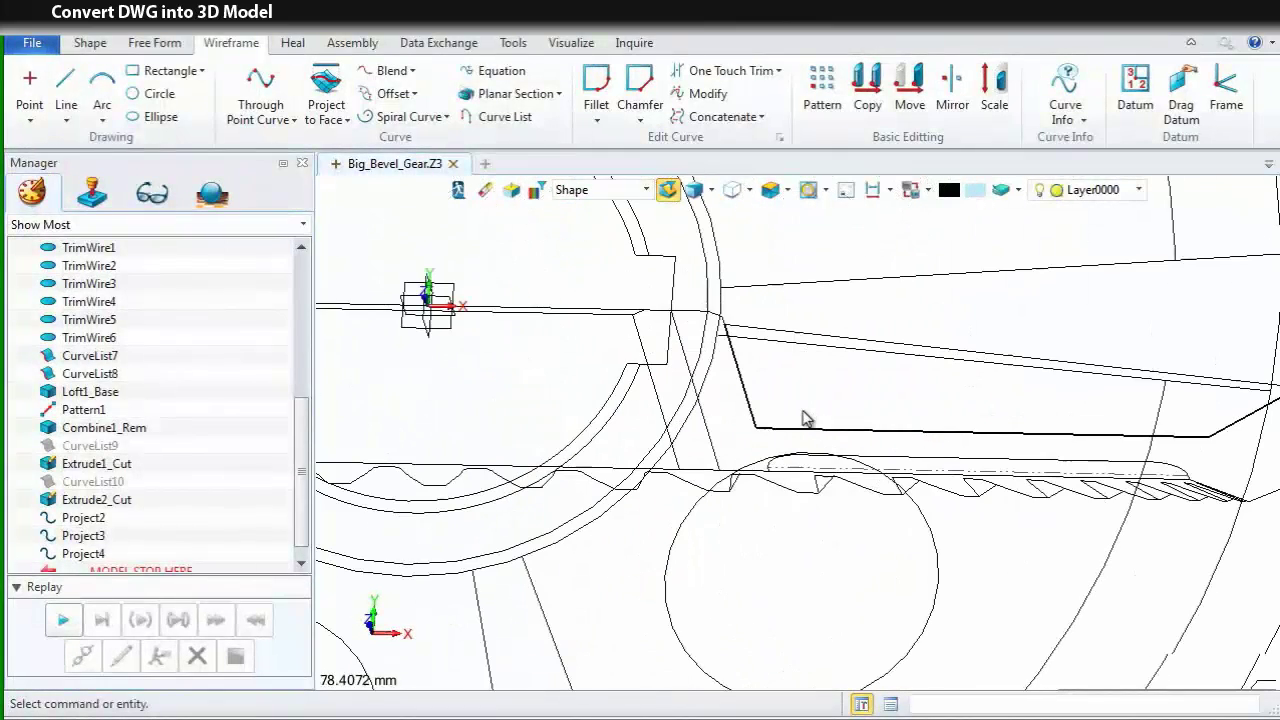
- Blank the rib outline curves between hub and rim, and swap blanked and visible entities to display them with the gear
left_click(595, 193)
left_click(597, 208)
left_click(745, 383)
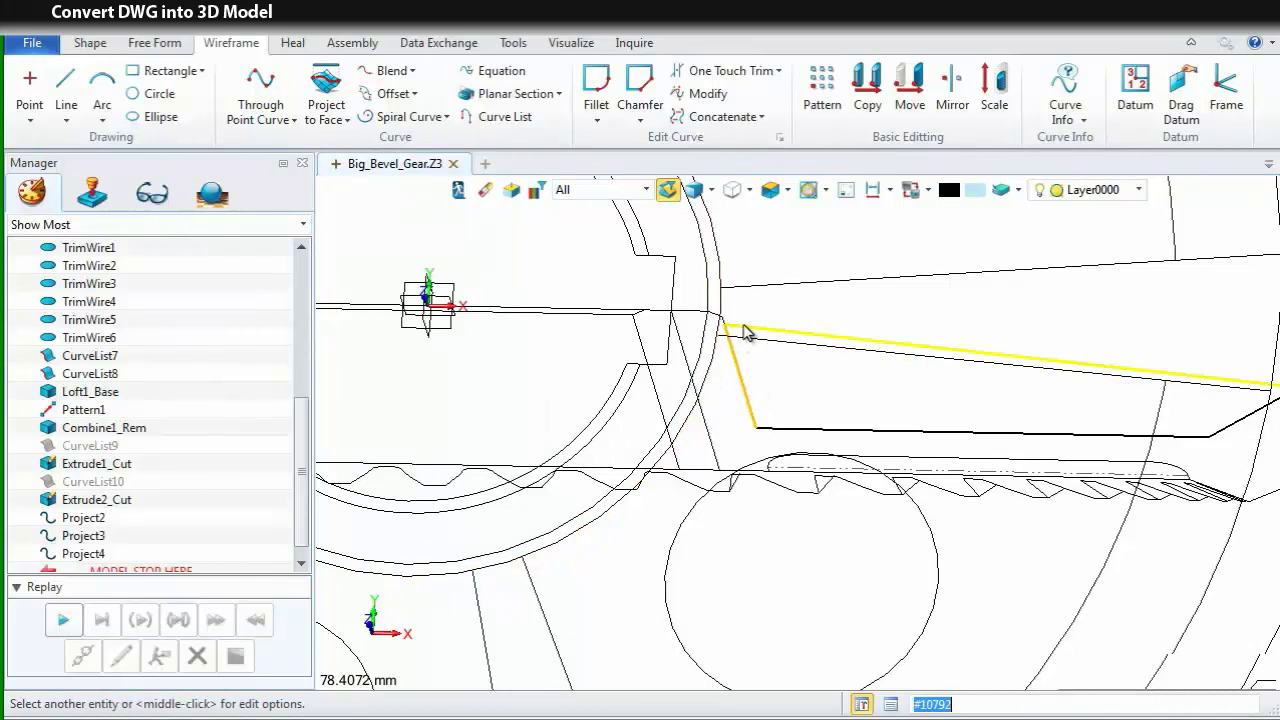
left_click(749, 334)
left_click(905, 433)
middle_click_drag(905, 433, 734, 426)
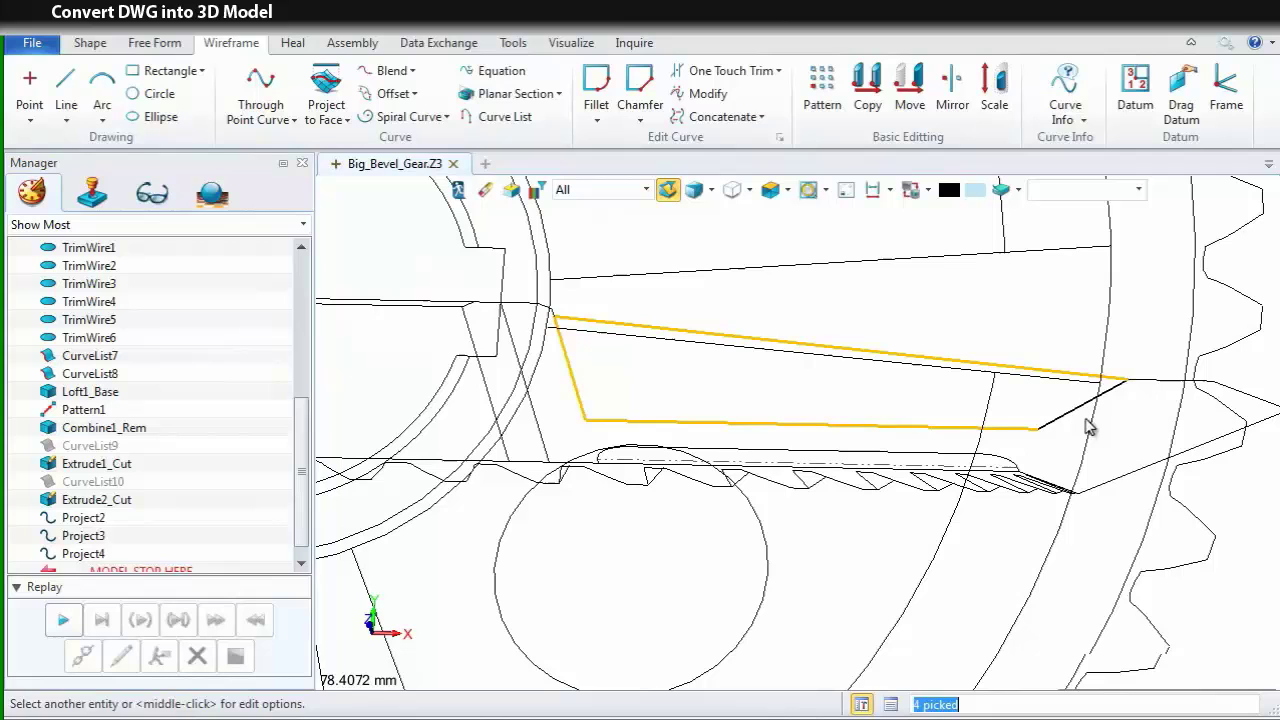
left_click(1072, 412)
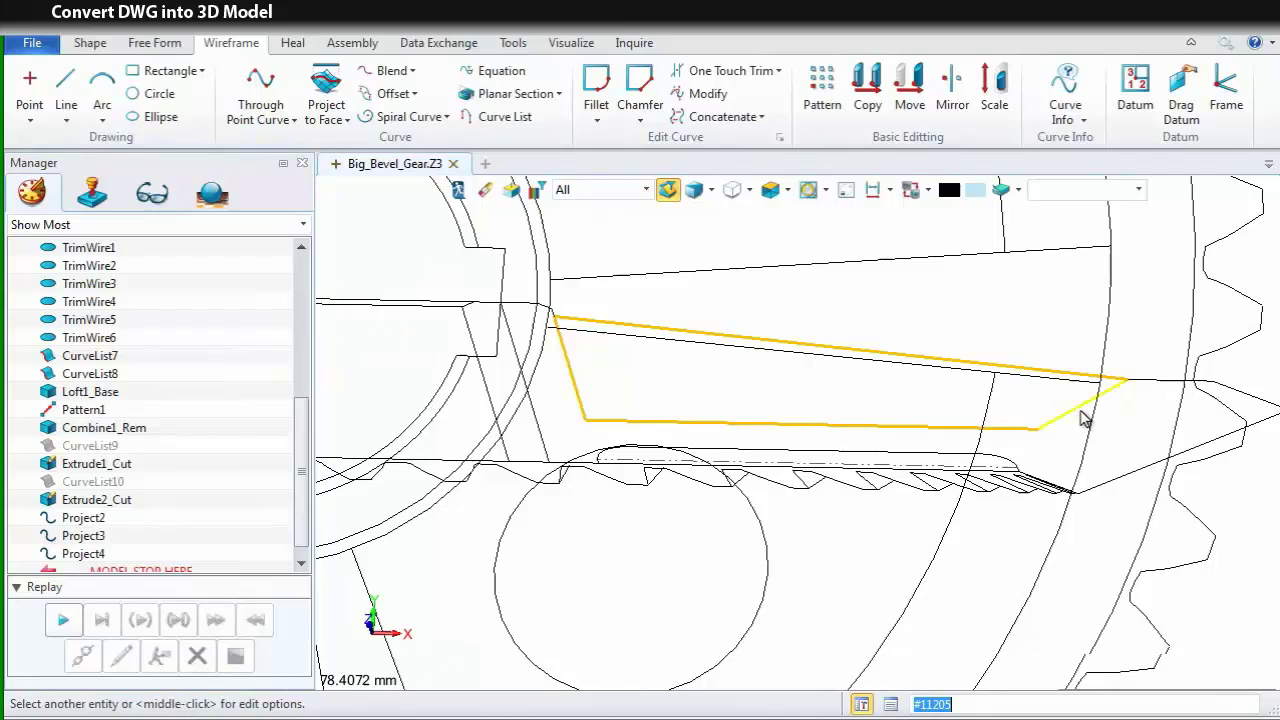
middle_click(880, 358)
left_click(925, 388)
scroll(925, 388, "down", 6)
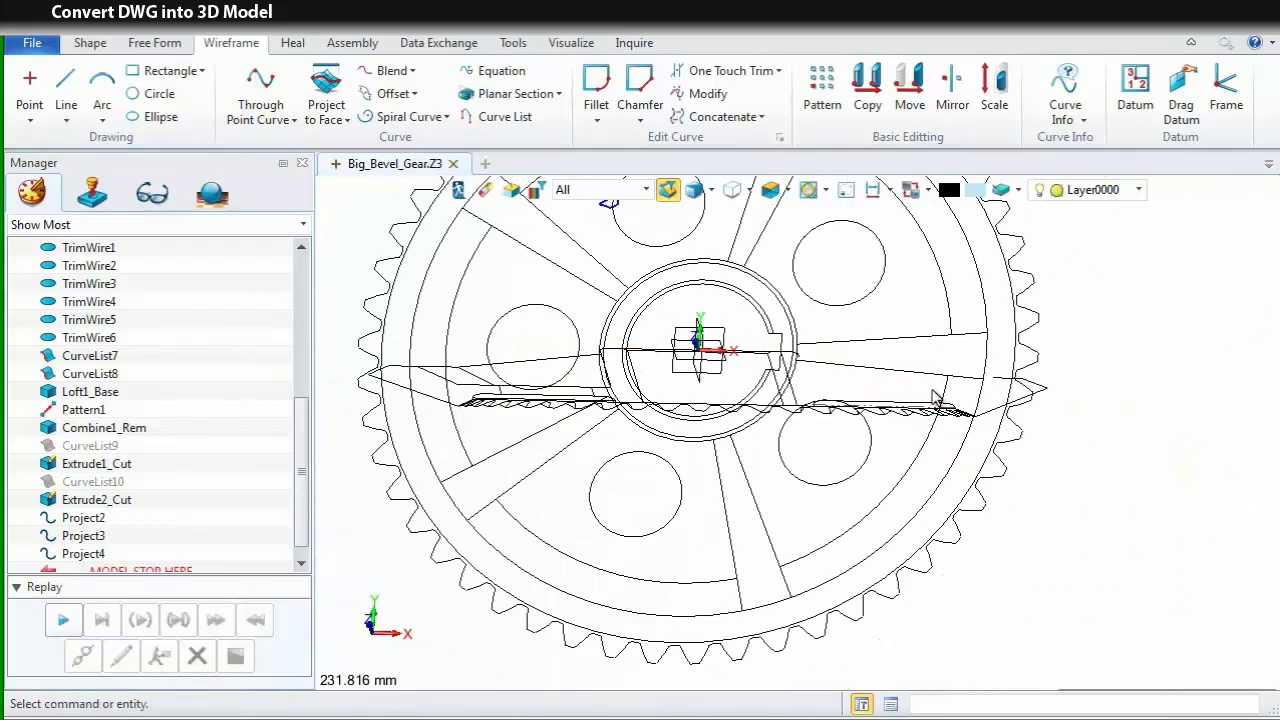
right_click_drag(930, 390, 843, 425)
scroll(840, 420, "down", 1)
middle_click_drag(701, 218, 791, 334)
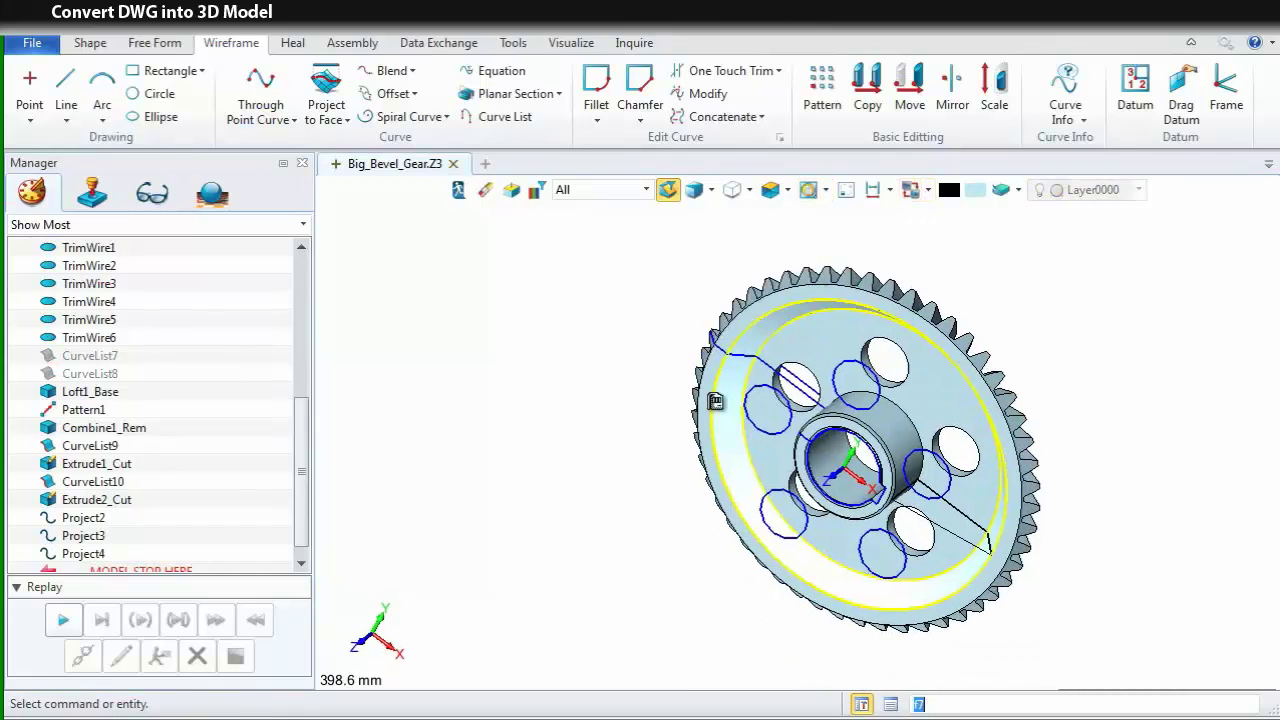
- Limit selection to curve lists and blank all the remaining ones across the gear
scroll(700, 486, "up", 5)
left_click(643, 190)
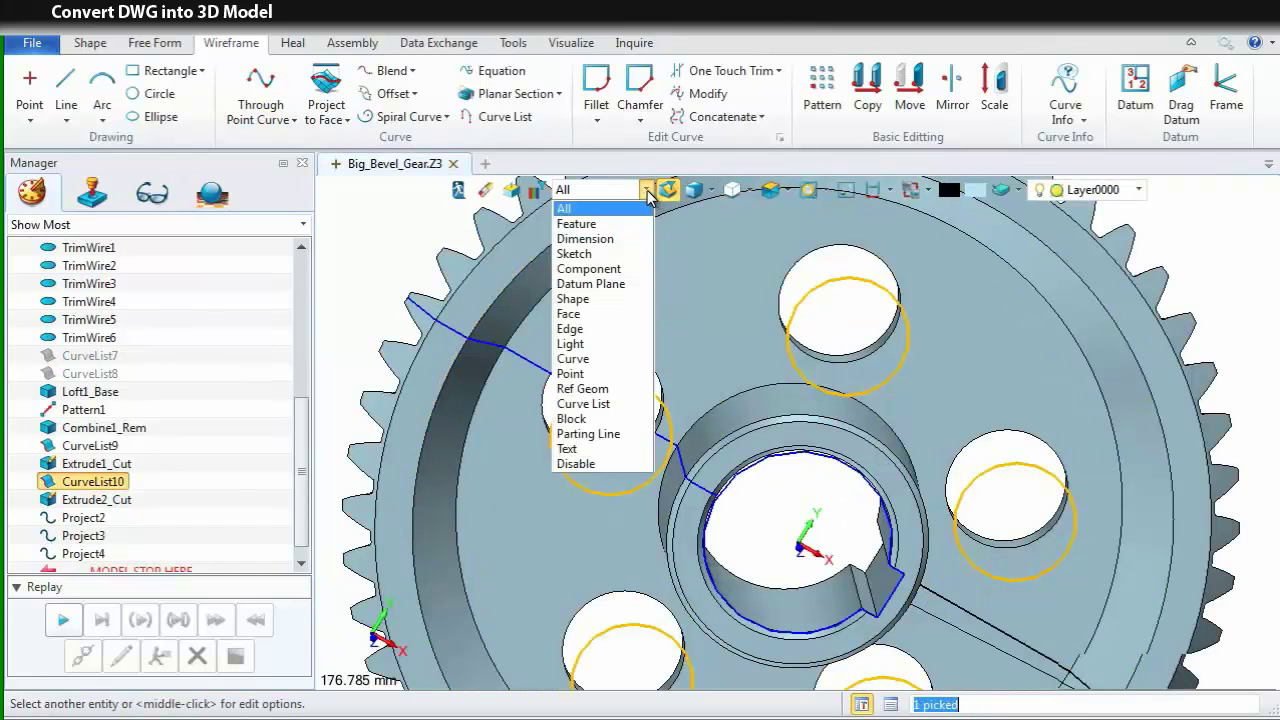
left_click(606, 403)
scroll(686, 382, "down", 5)
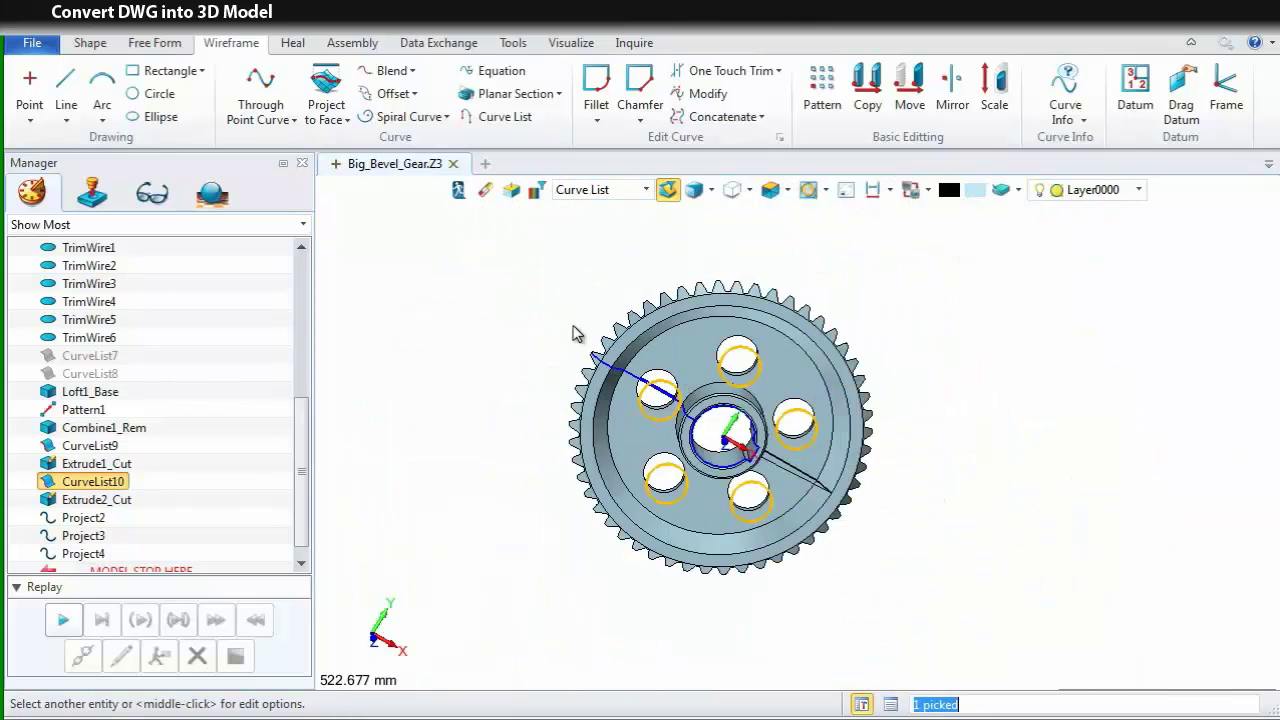
left_click_drag(550, 308, 923, 549)
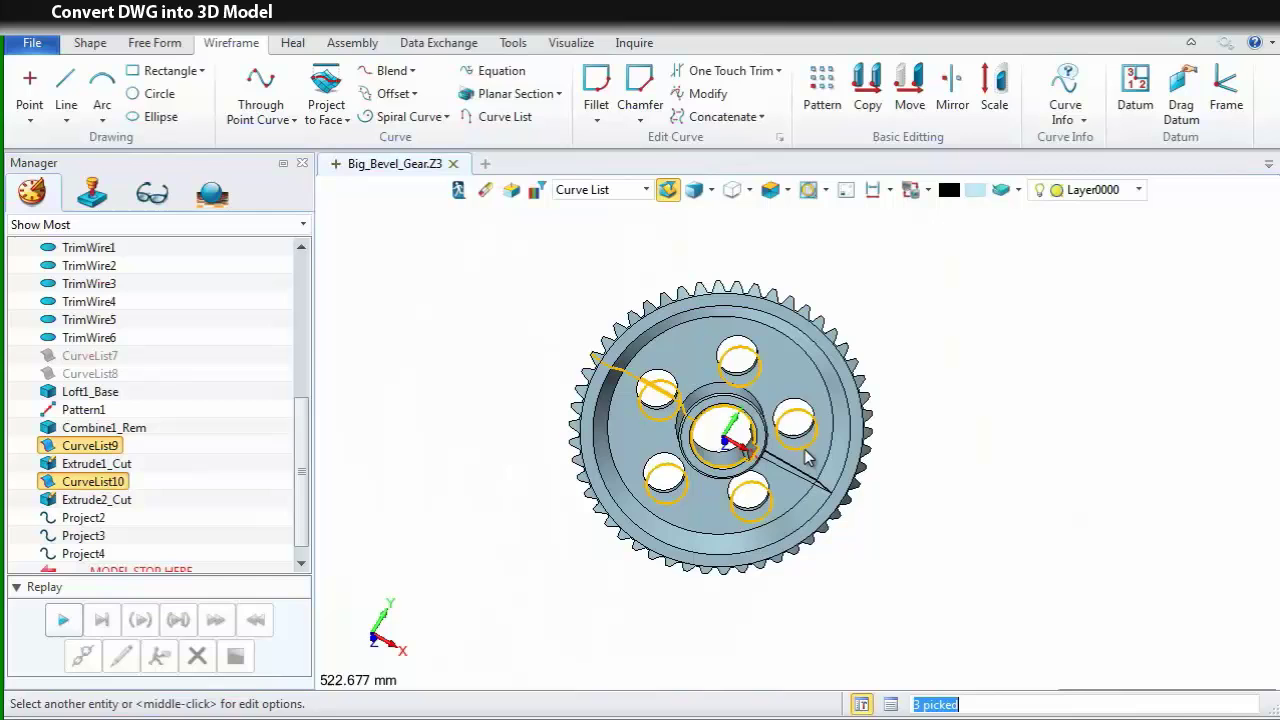
middle_click(808, 452)
left_click(835, 551)
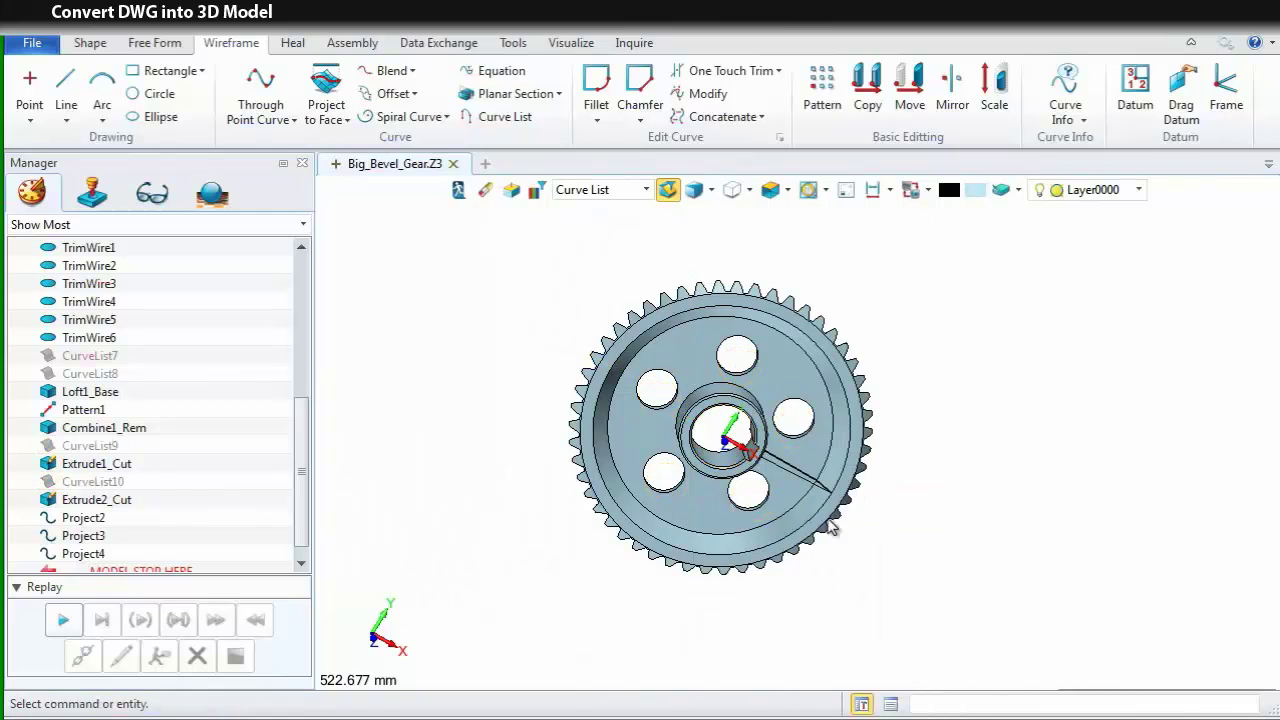
- Start Revolve and collect the closed rib outline between hub and rim into a curve list as its profile
right_click_drag(887, 479, 839, 400)
scroll(811, 487, "up", 3)
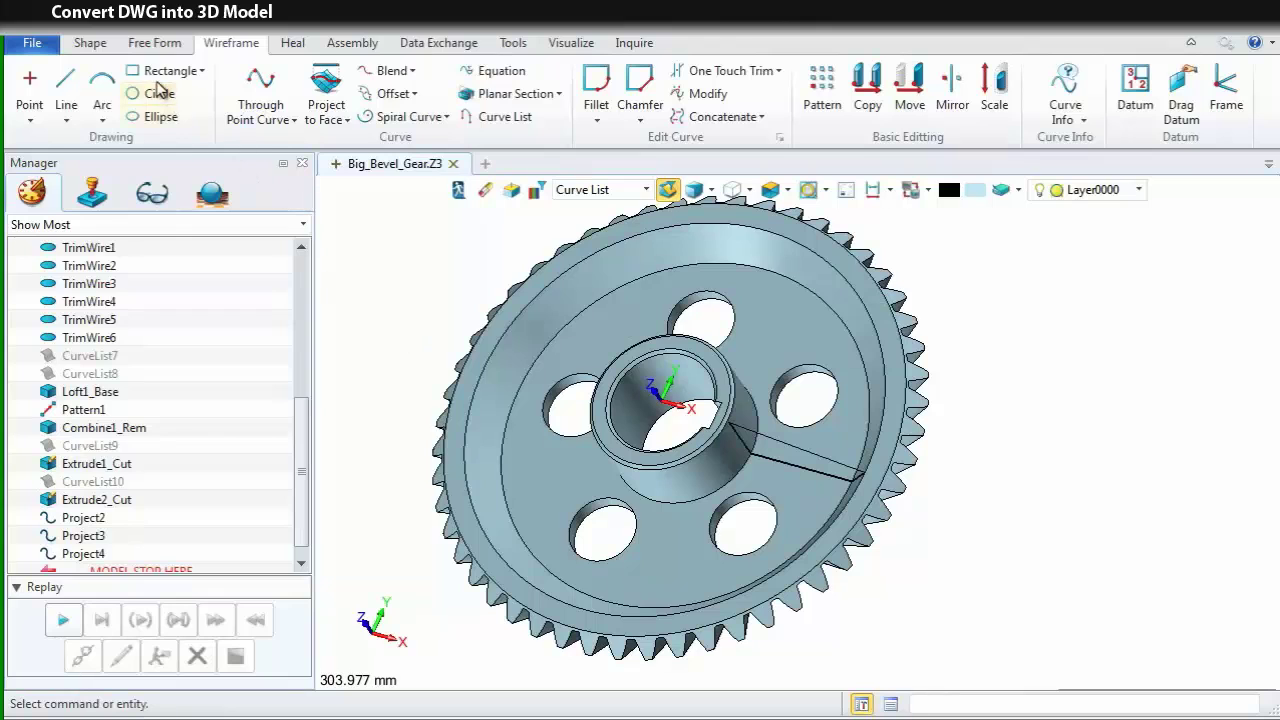
left_click(88, 42)
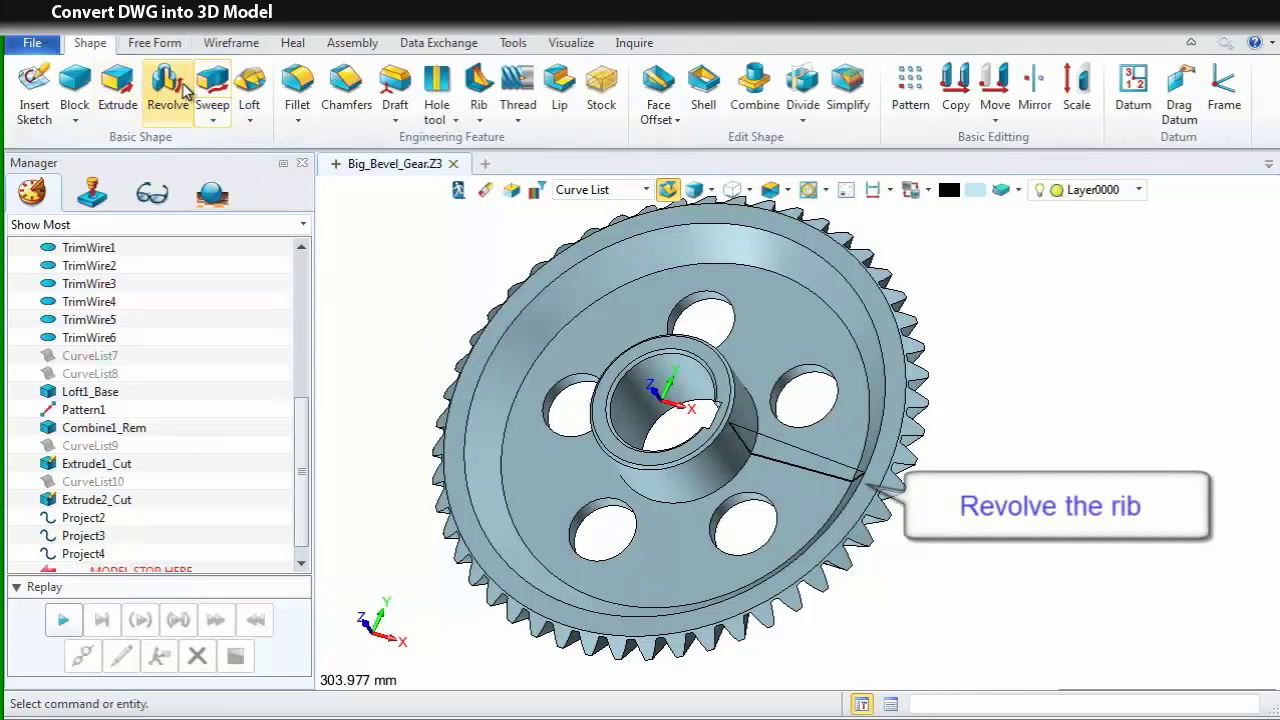
left_click(168, 84)
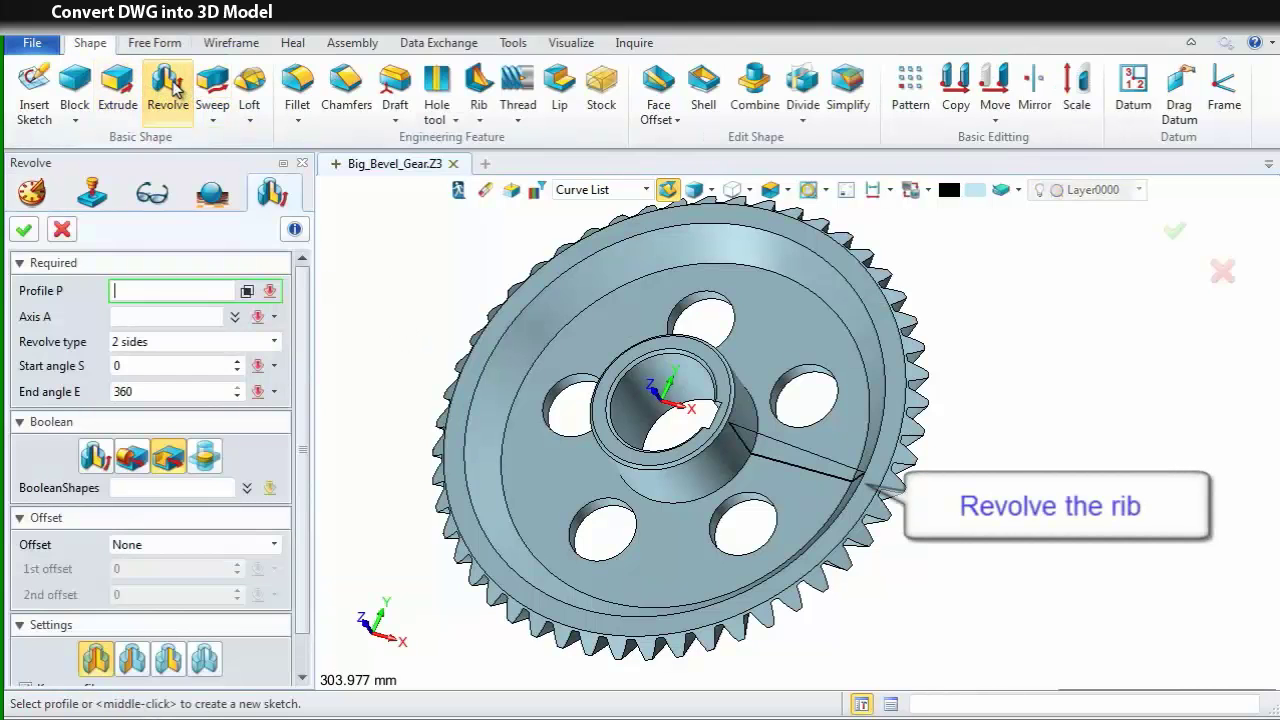
right_click(385, 279)
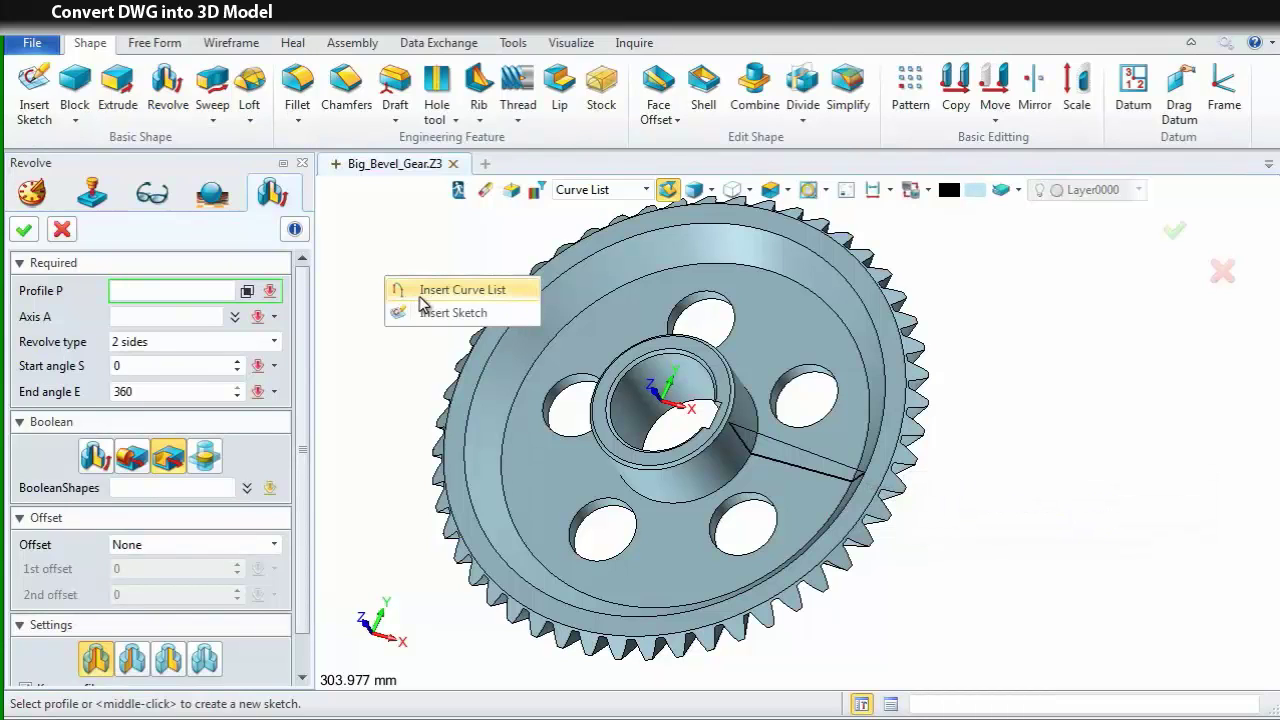
left_click(462, 290)
left_click(806, 453)
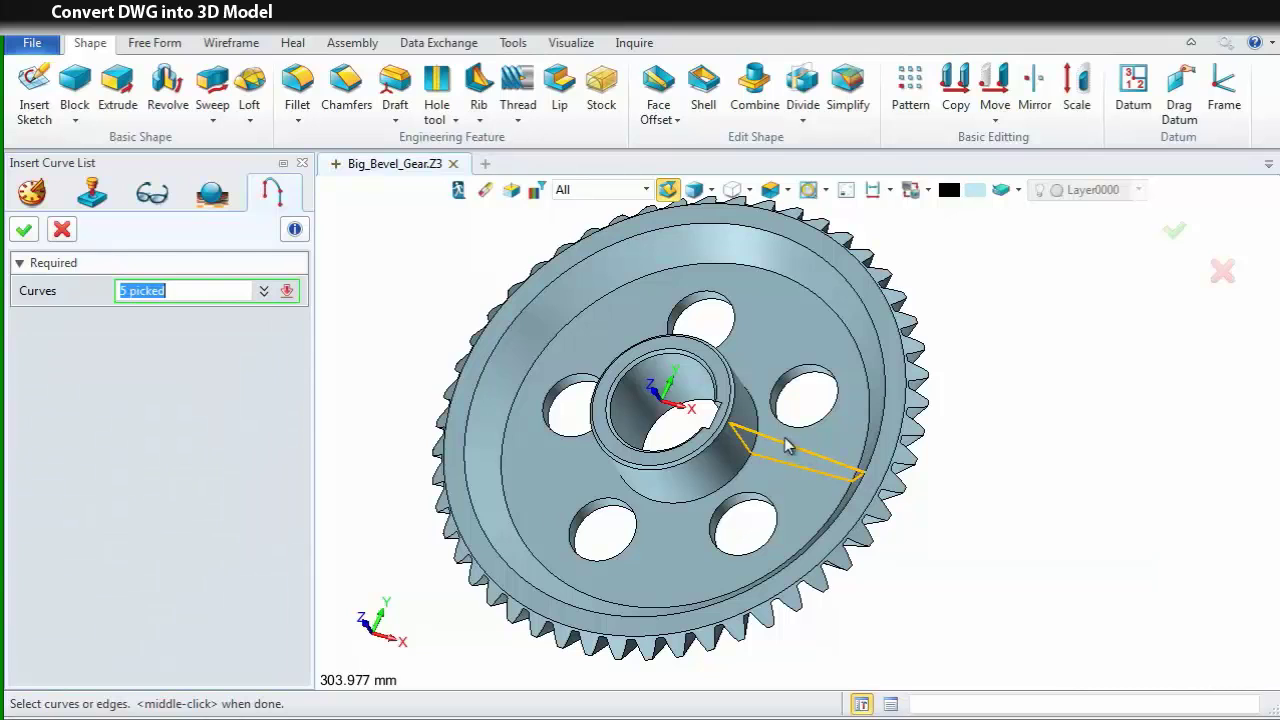
left_click(26, 230)
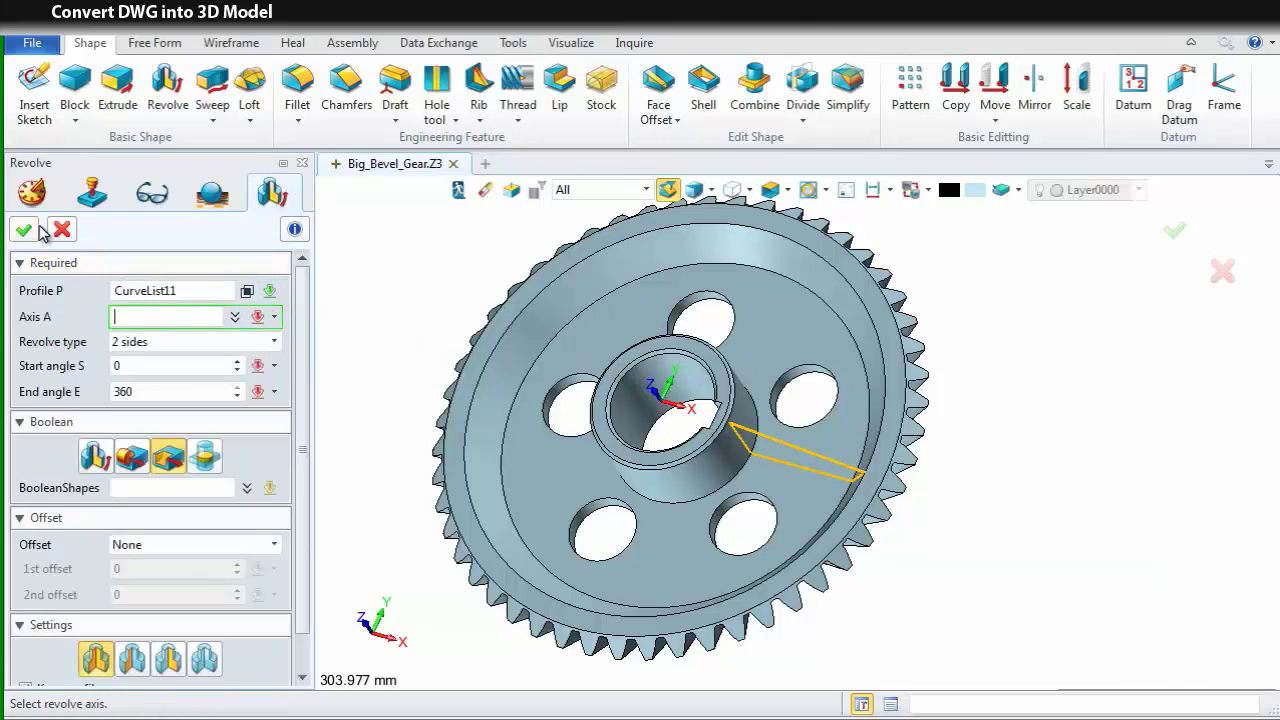
- Revolve the rib profile about the Z axis (0,0,1) from -5 to 5 degrees, adding it to the gear
right_click(420, 280)
left_click(469, 331)
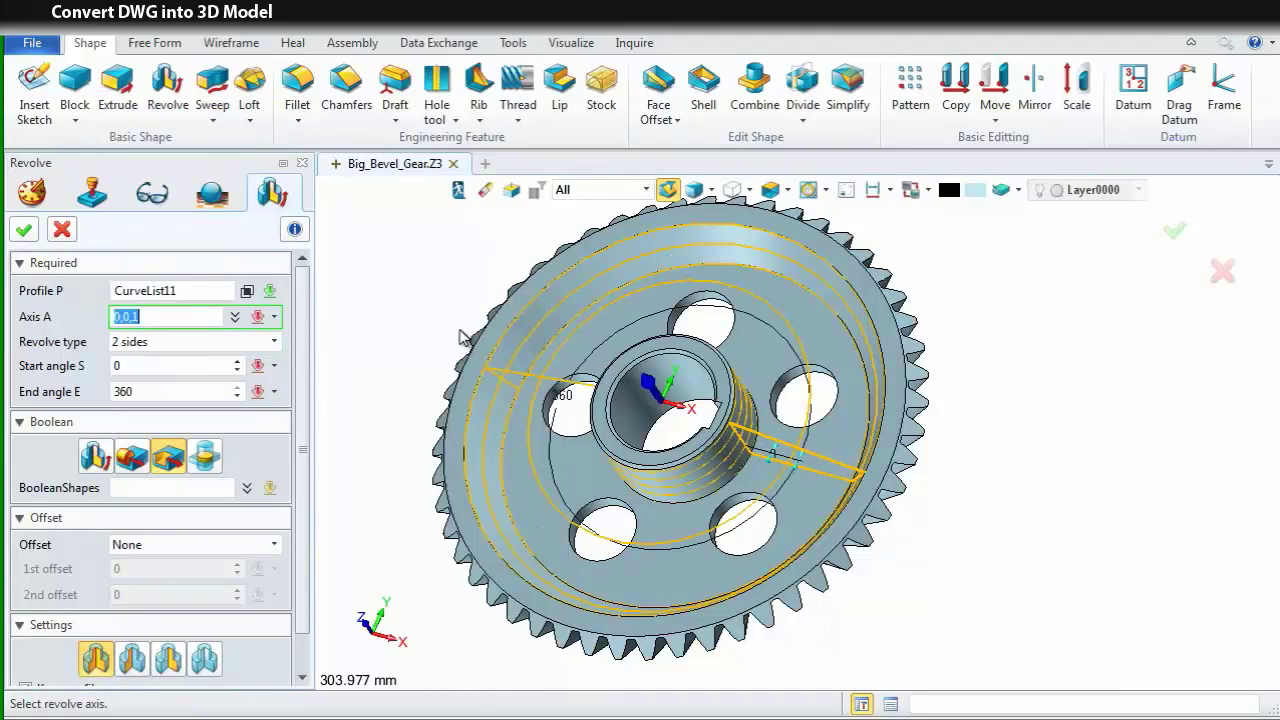
type("-5")
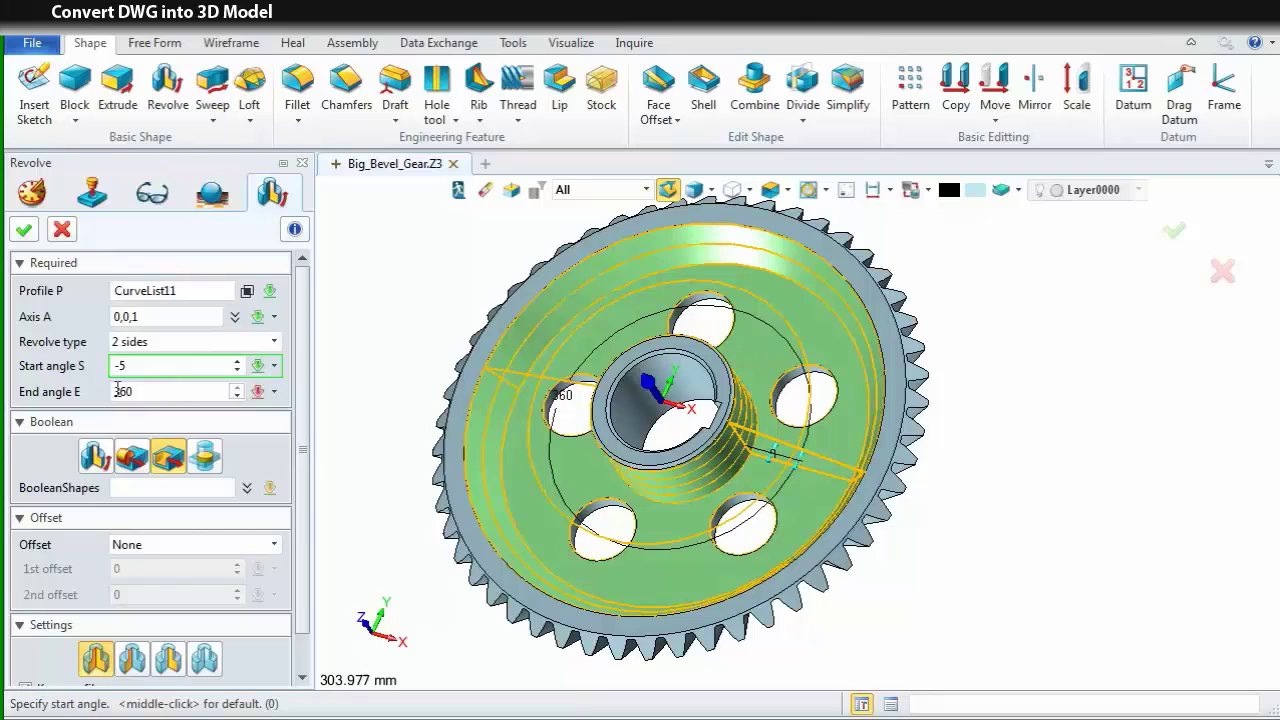
left_click(136, 391)
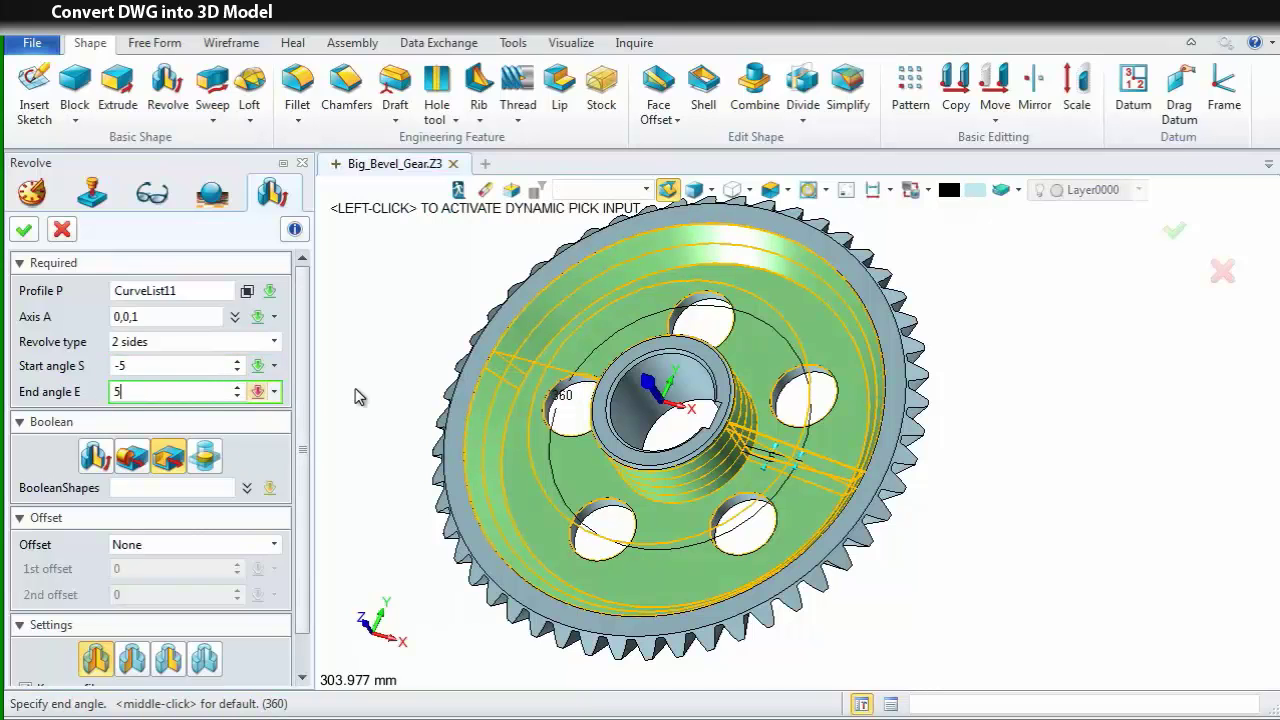
key("Return")
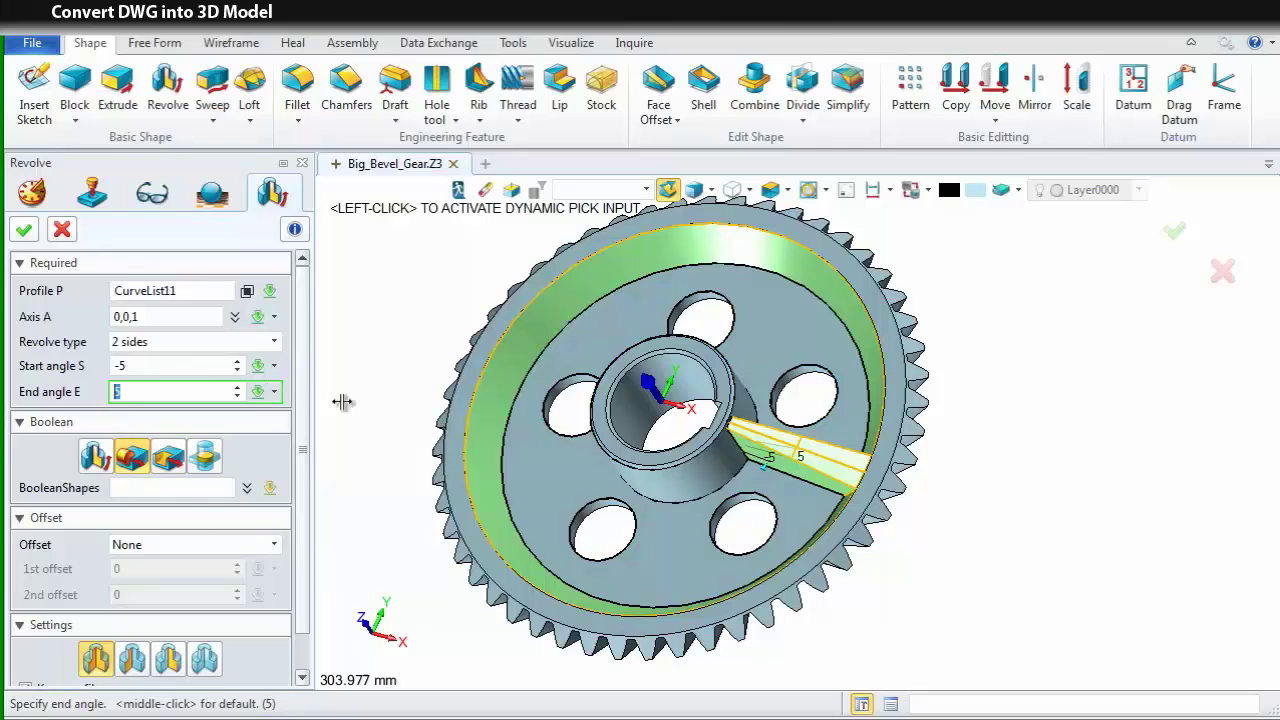
left_click(24, 231)
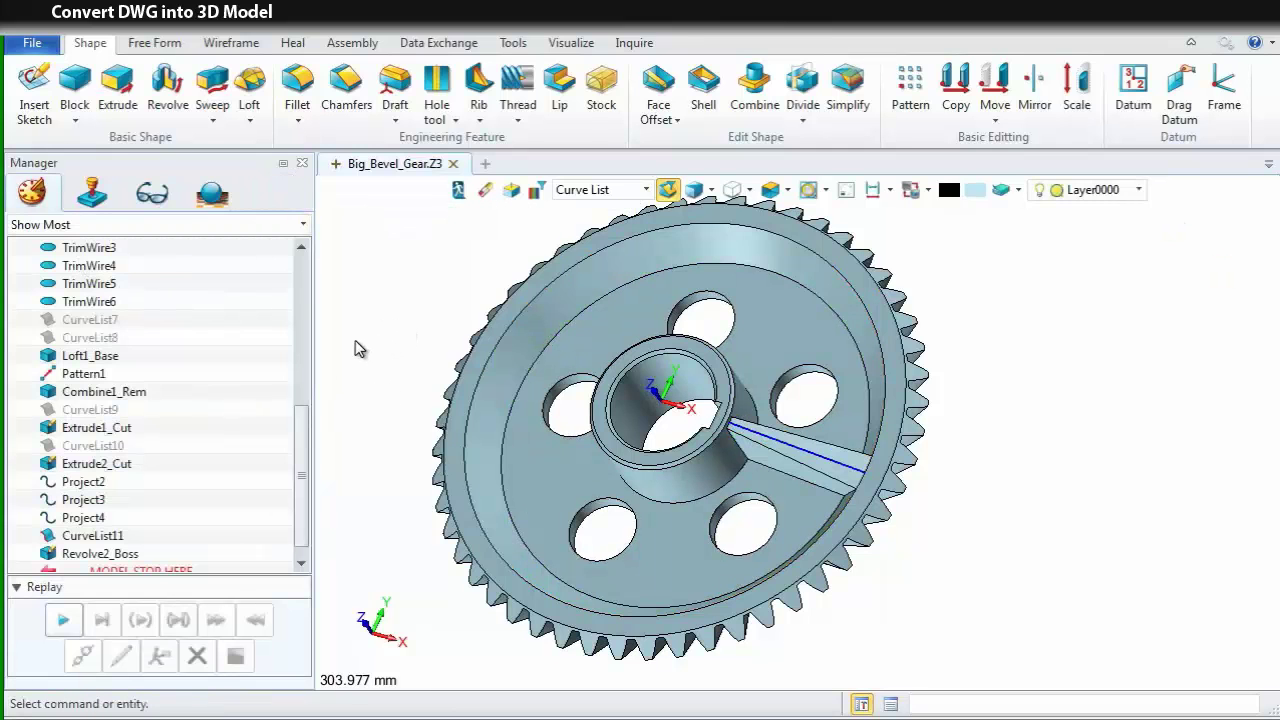
- Blank the rib's profile curve list so only the gear solid is displayed
middle_click_drag(355, 348, 529, 420)
left_click(28, 233)
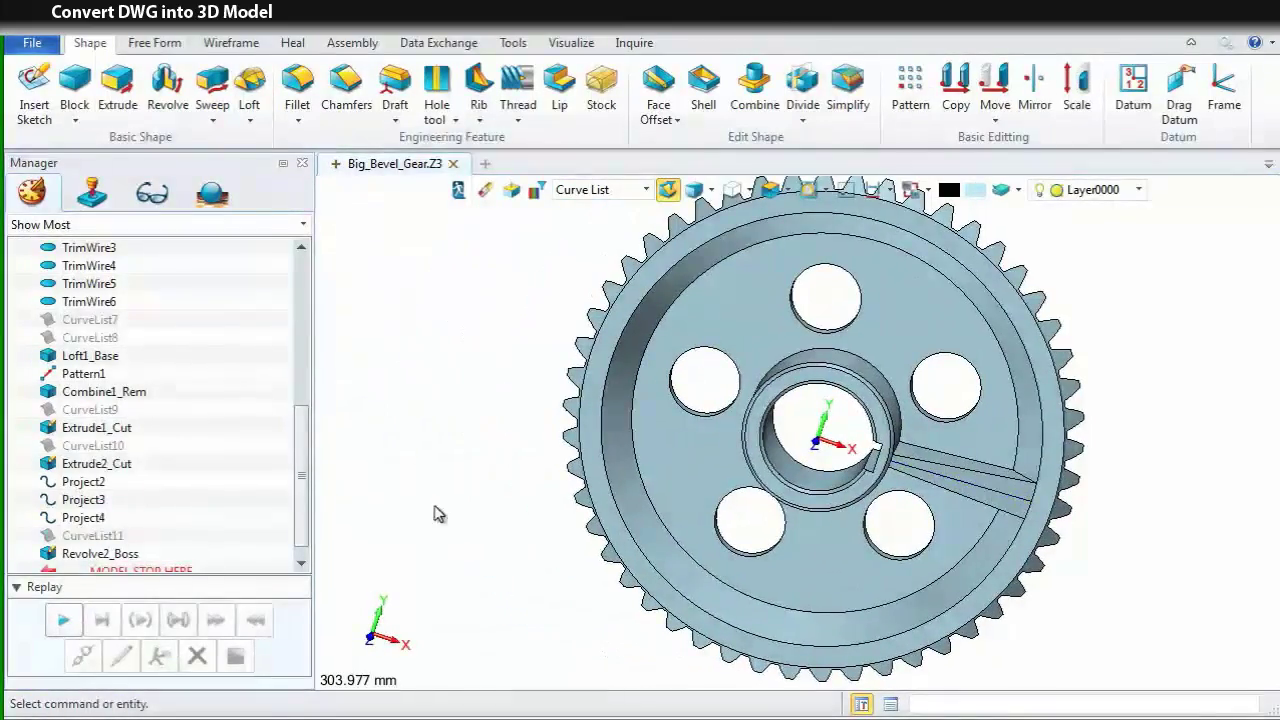
right_click_drag(424, 516, 401, 478)
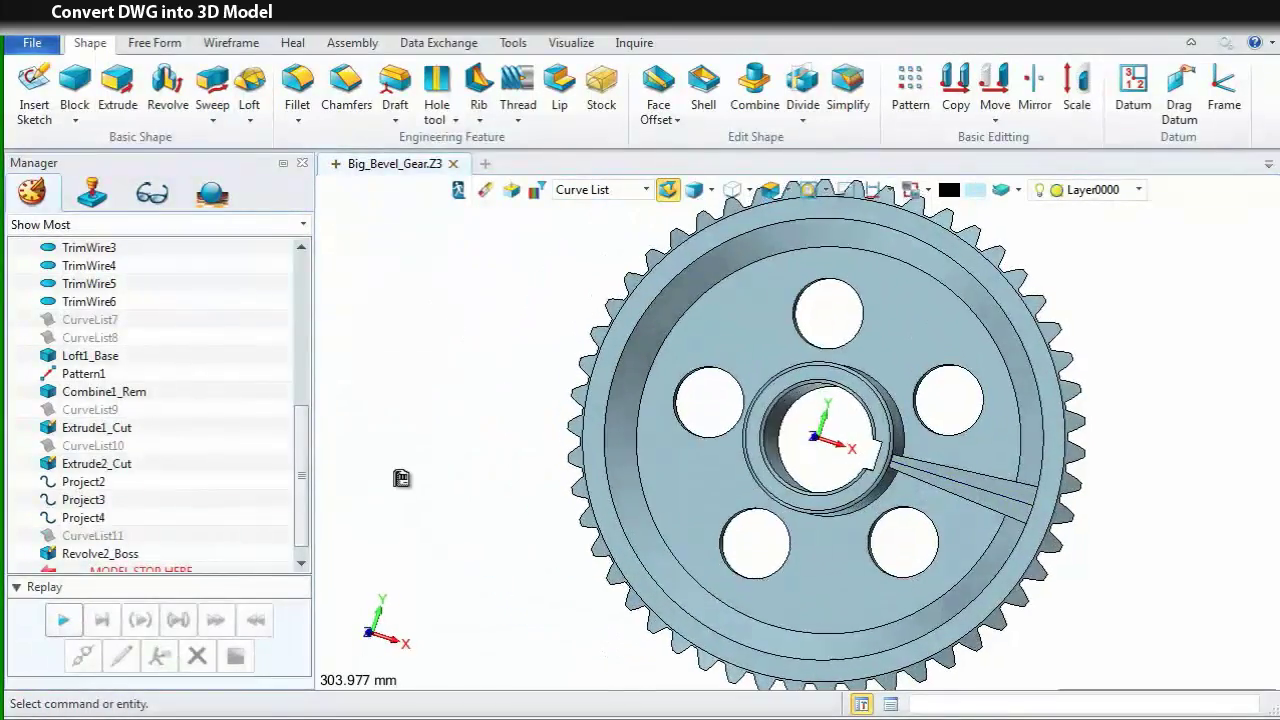
middle_click_drag(401, 478, 463, 482)
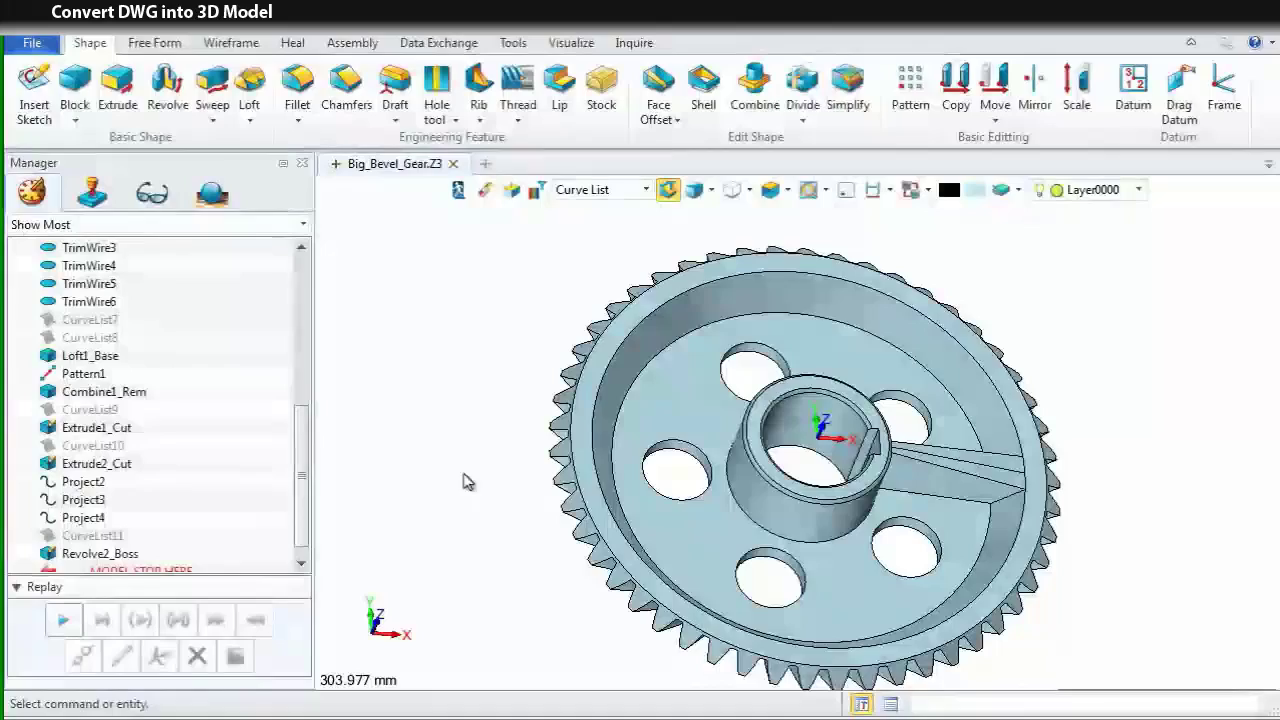
- Start a circular Pattern of the revolved rib feature, picked with the Feature filter, around the Z axis (0,0,1)
left_click(905, 88)
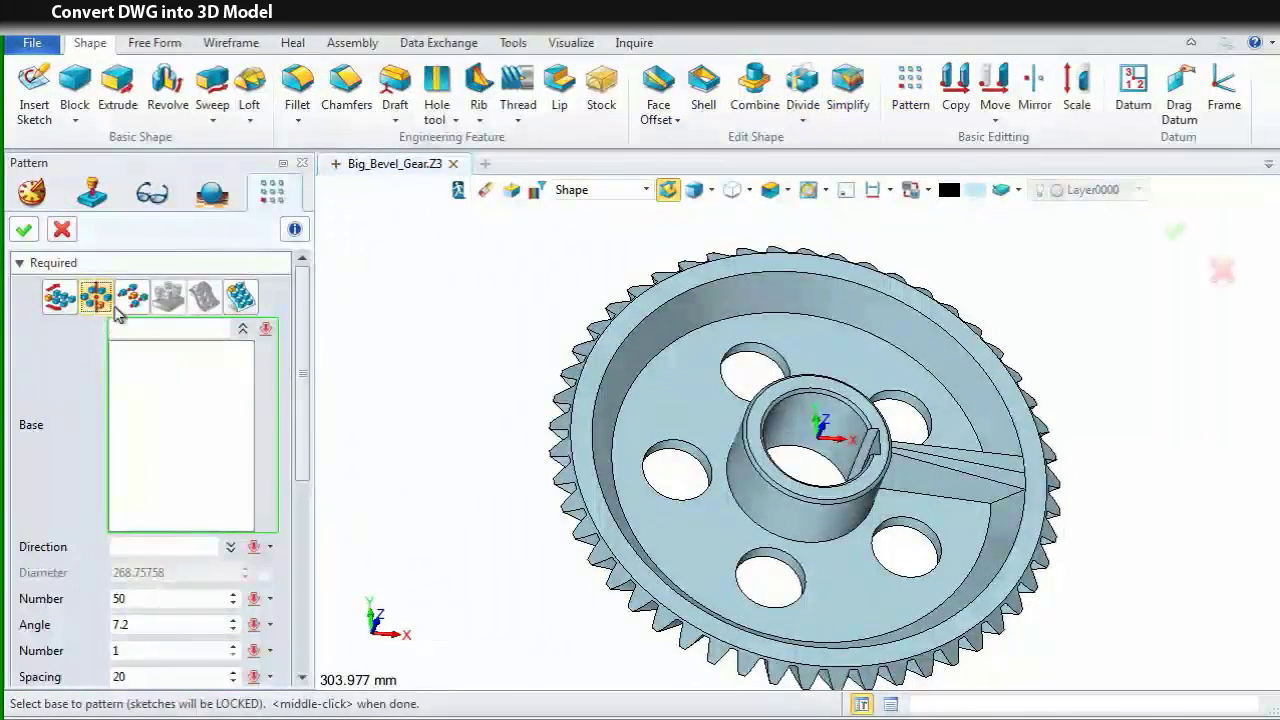
left_click(622, 190)
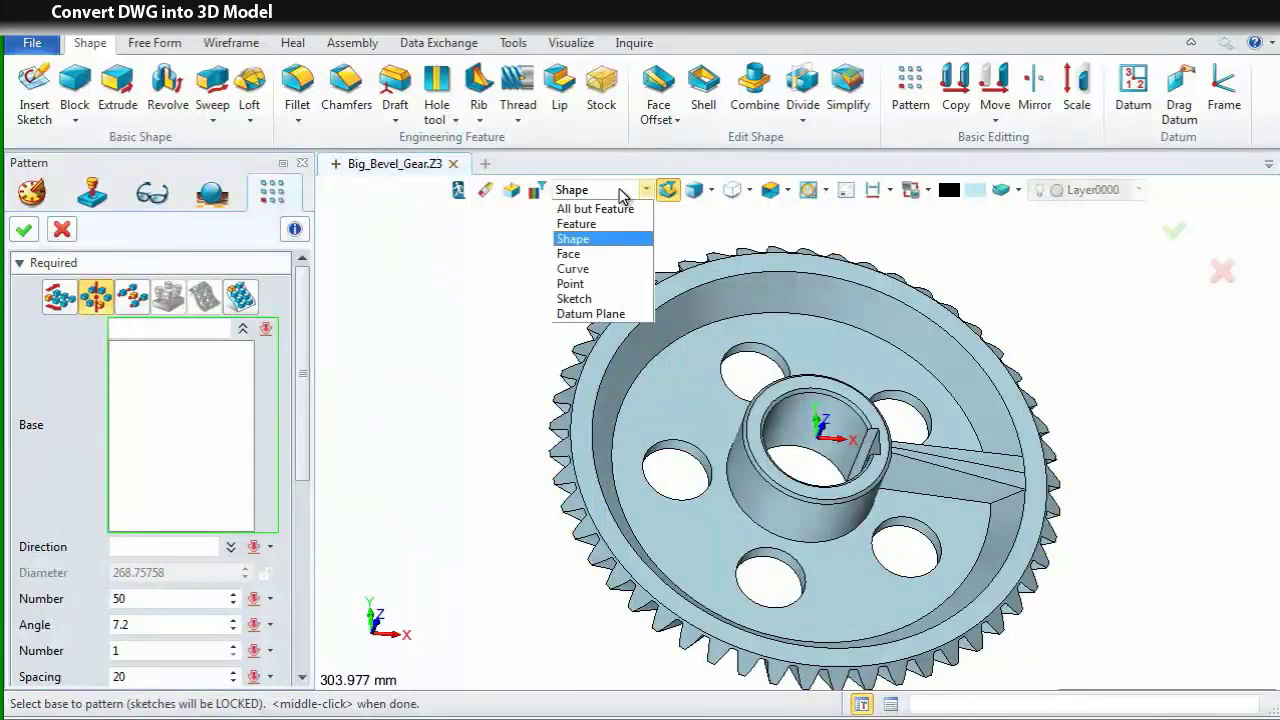
left_click(592, 224)
left_click(942, 463)
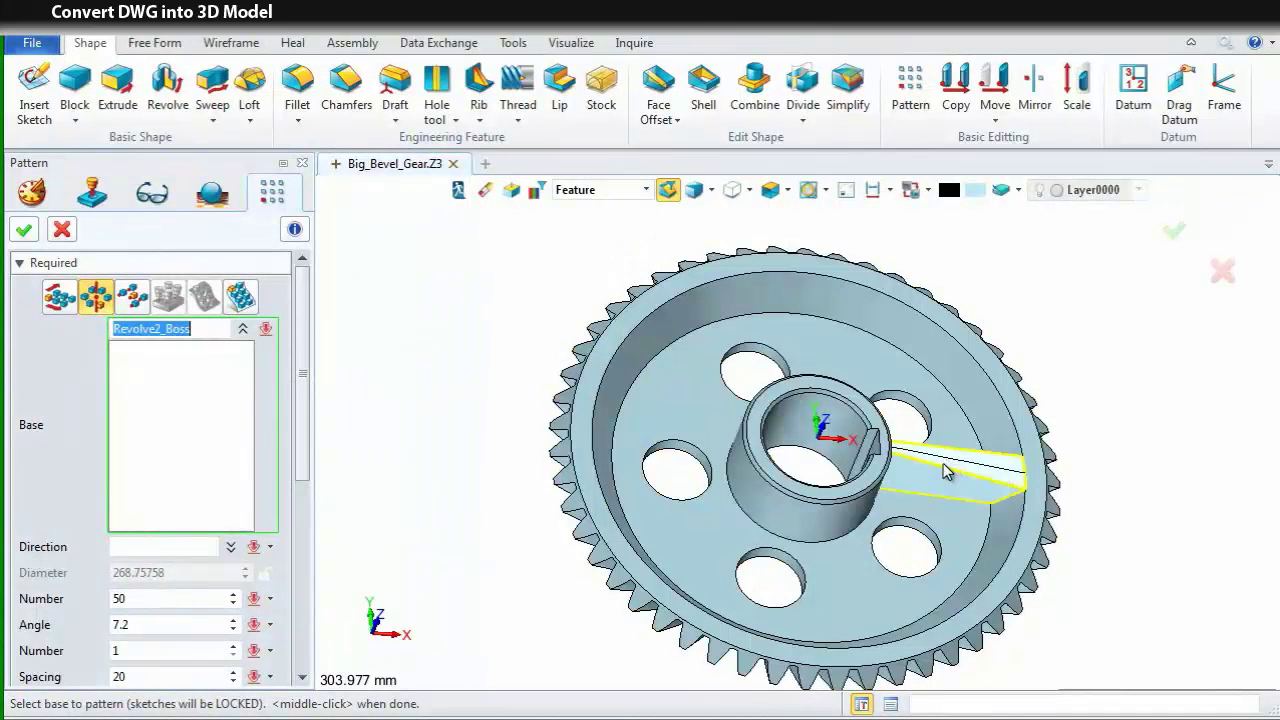
middle_click(945, 472)
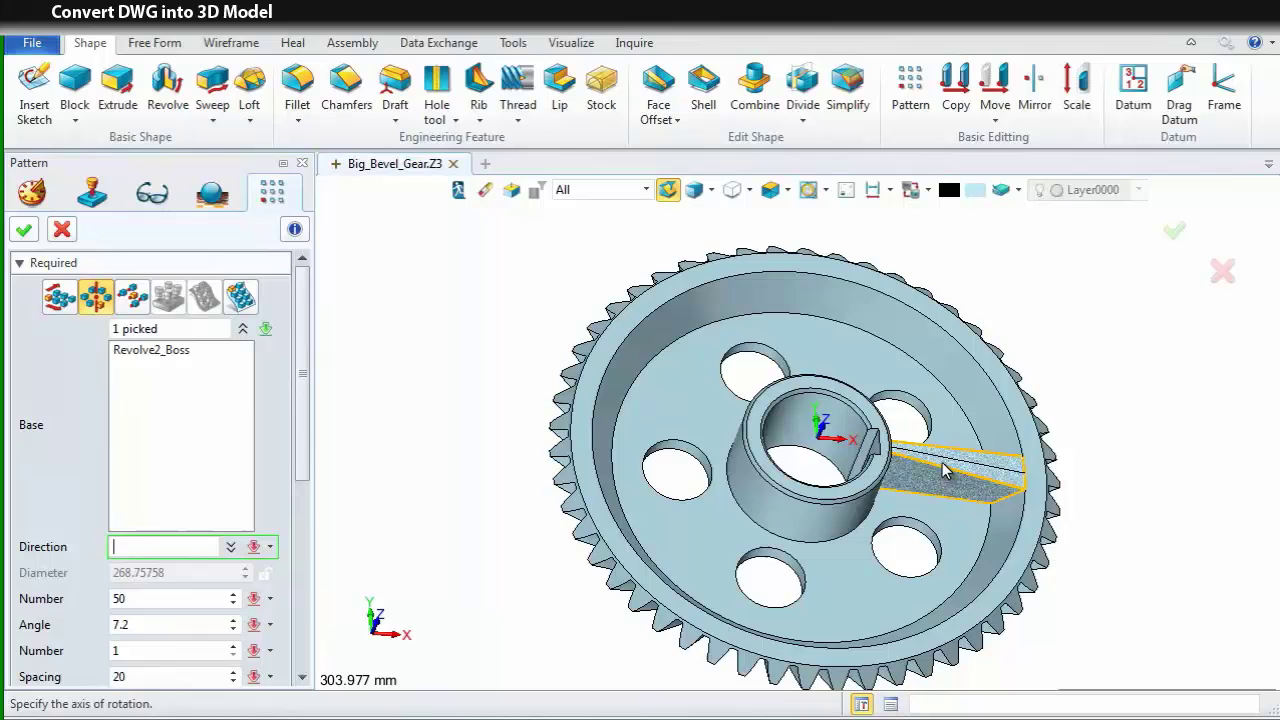
right_click(934, 445)
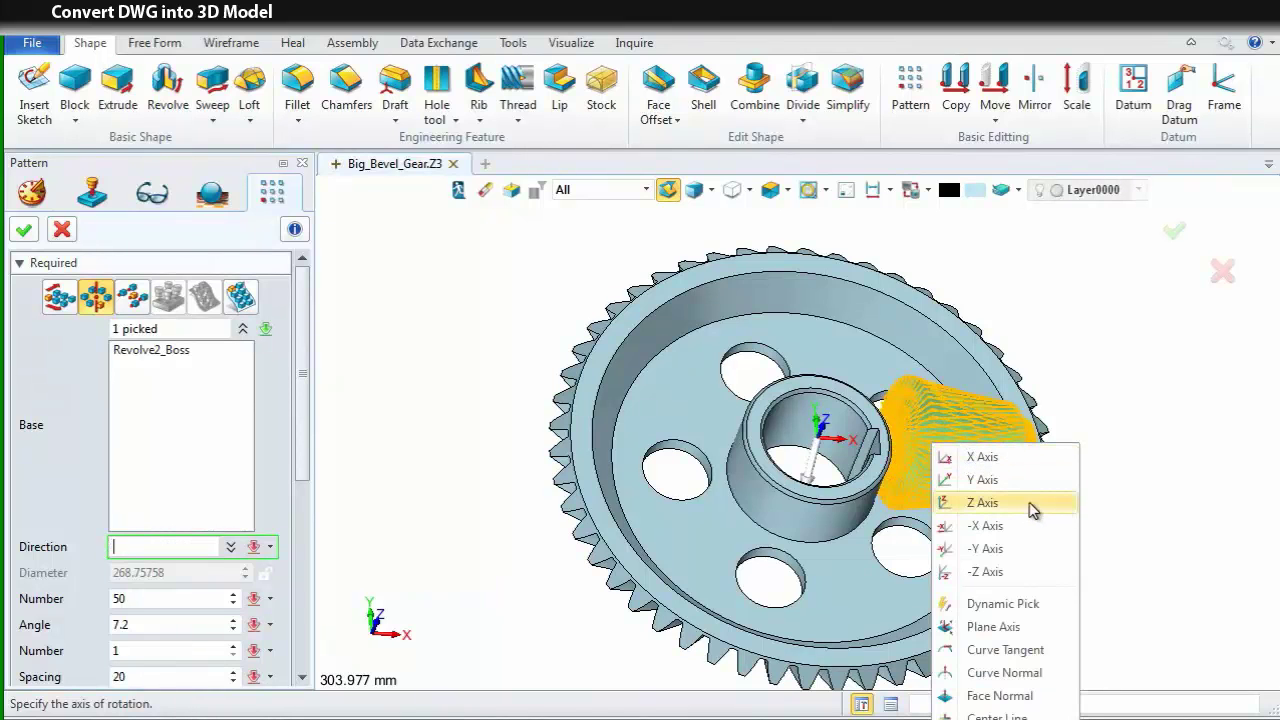
left_click(1000, 508)
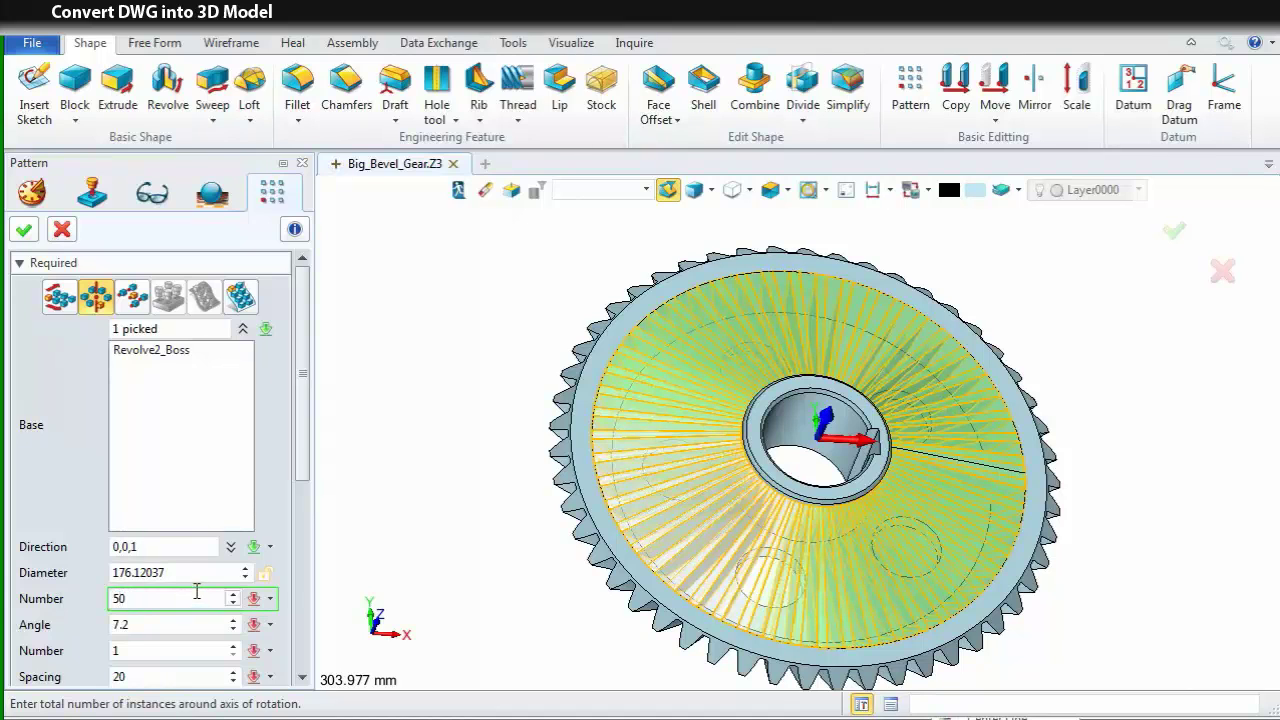
- Set the rib pattern to 5 instances at 72 degree spacing and create it
key("BackSpace")
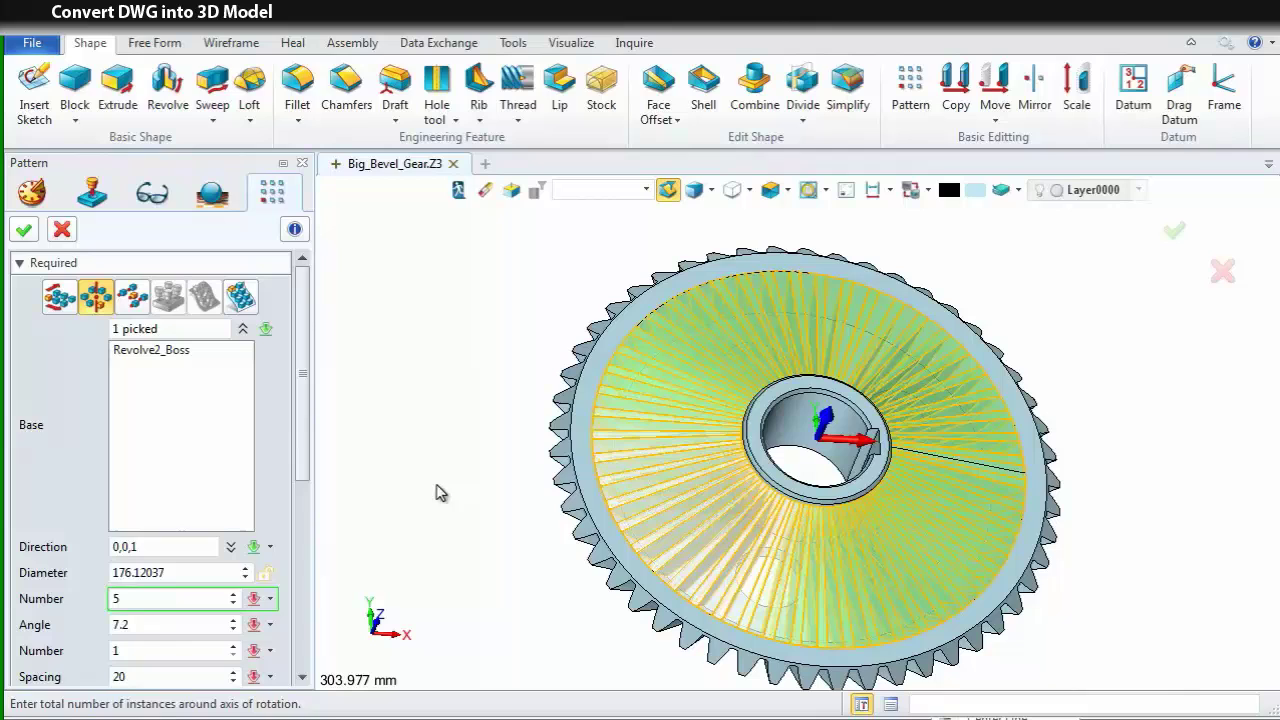
left_click(153, 624)
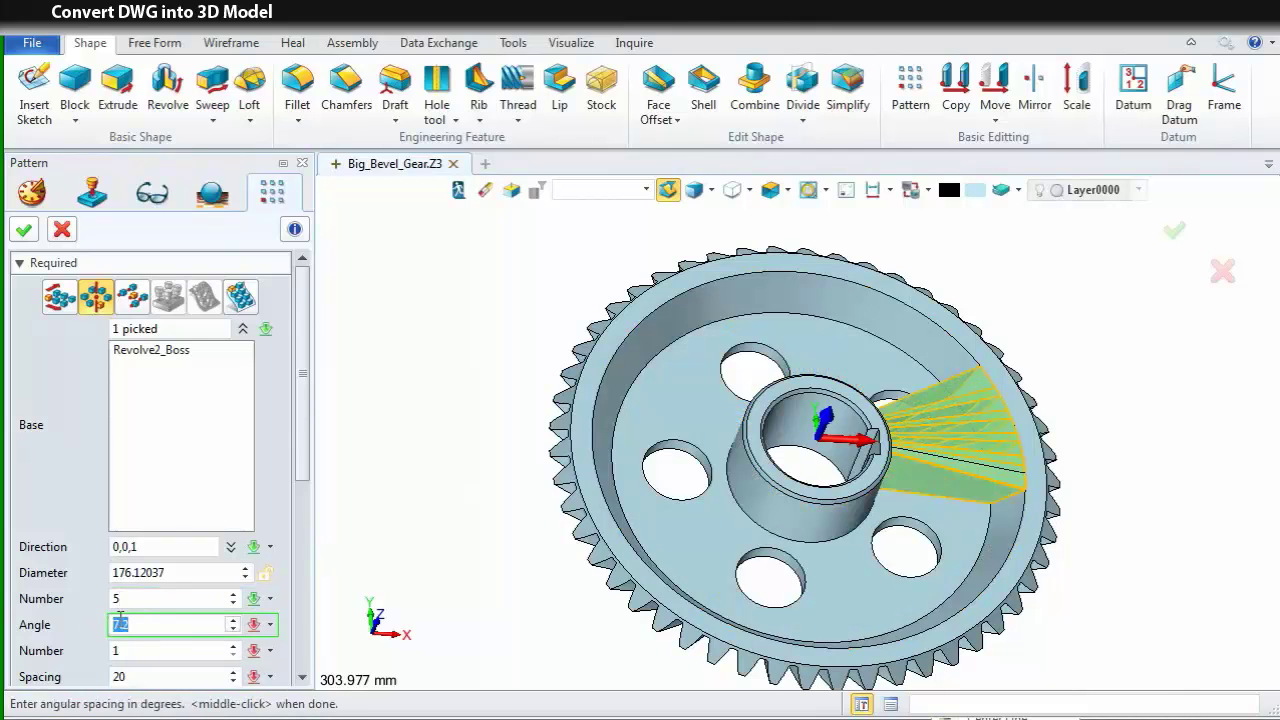
type("72")
key("Tab")
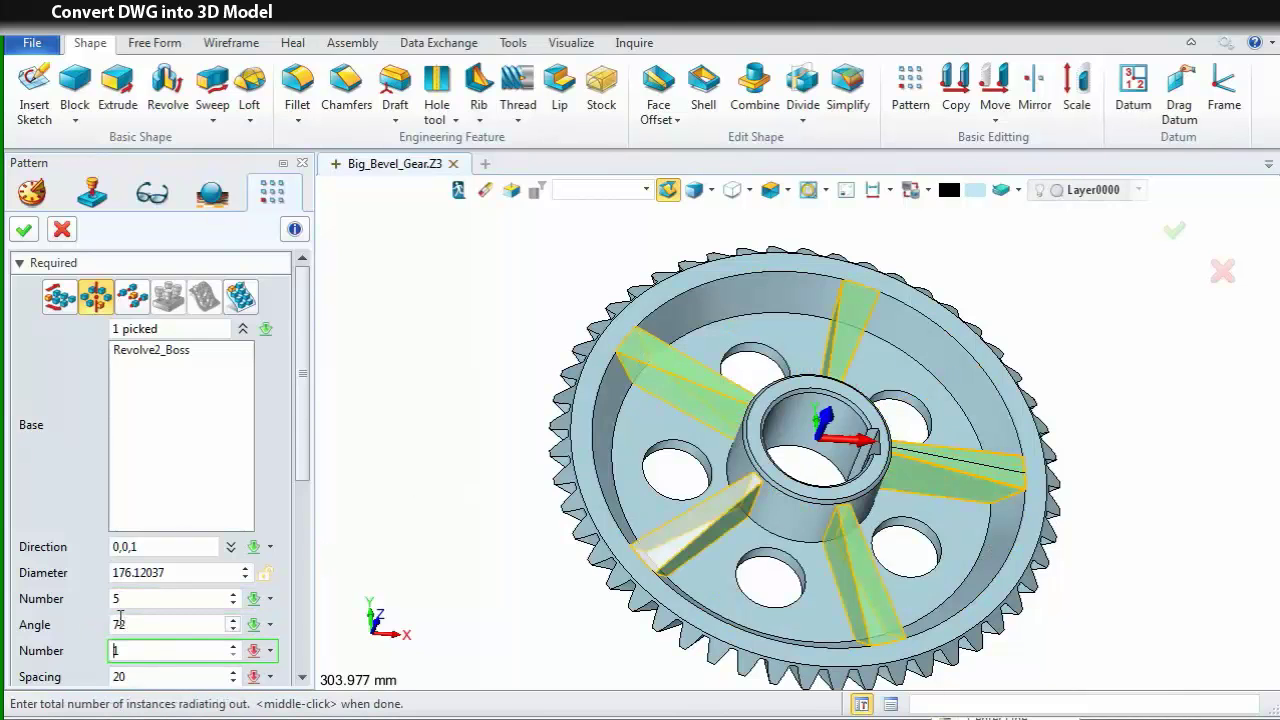
scroll(307, 459, "down", 5)
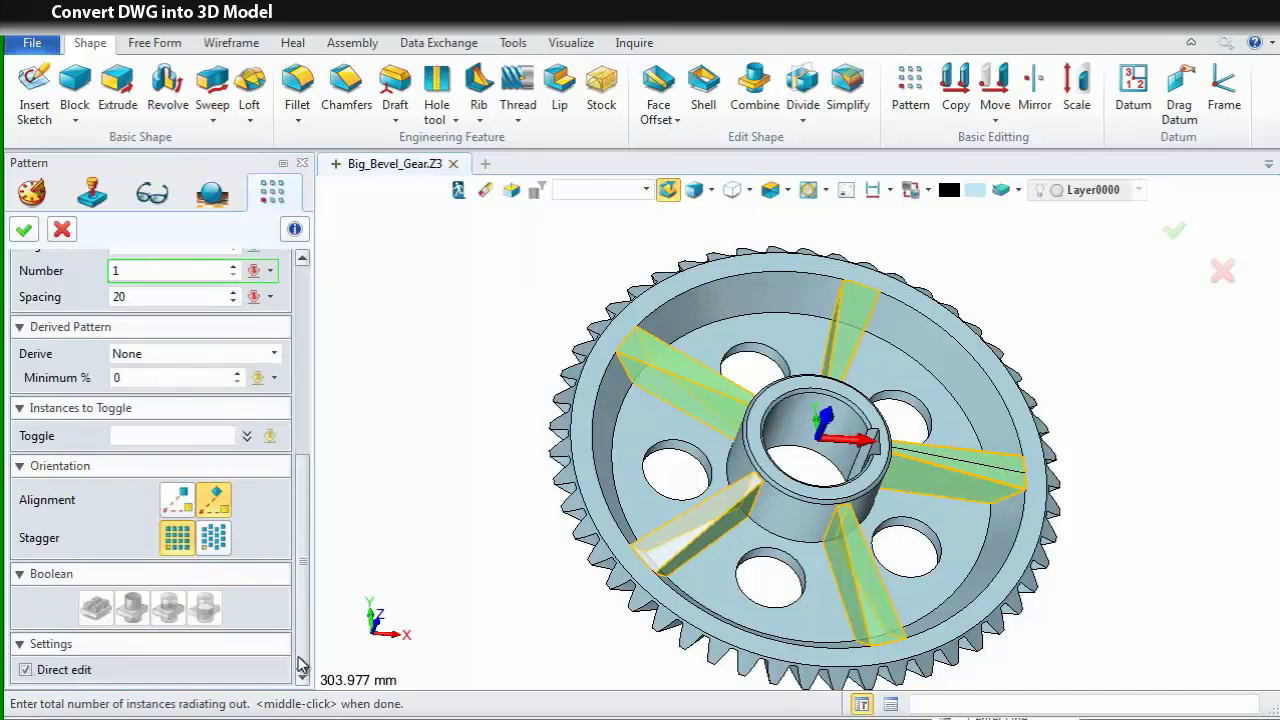
scroll(286, 480, "up", 5)
left_click(24, 228)
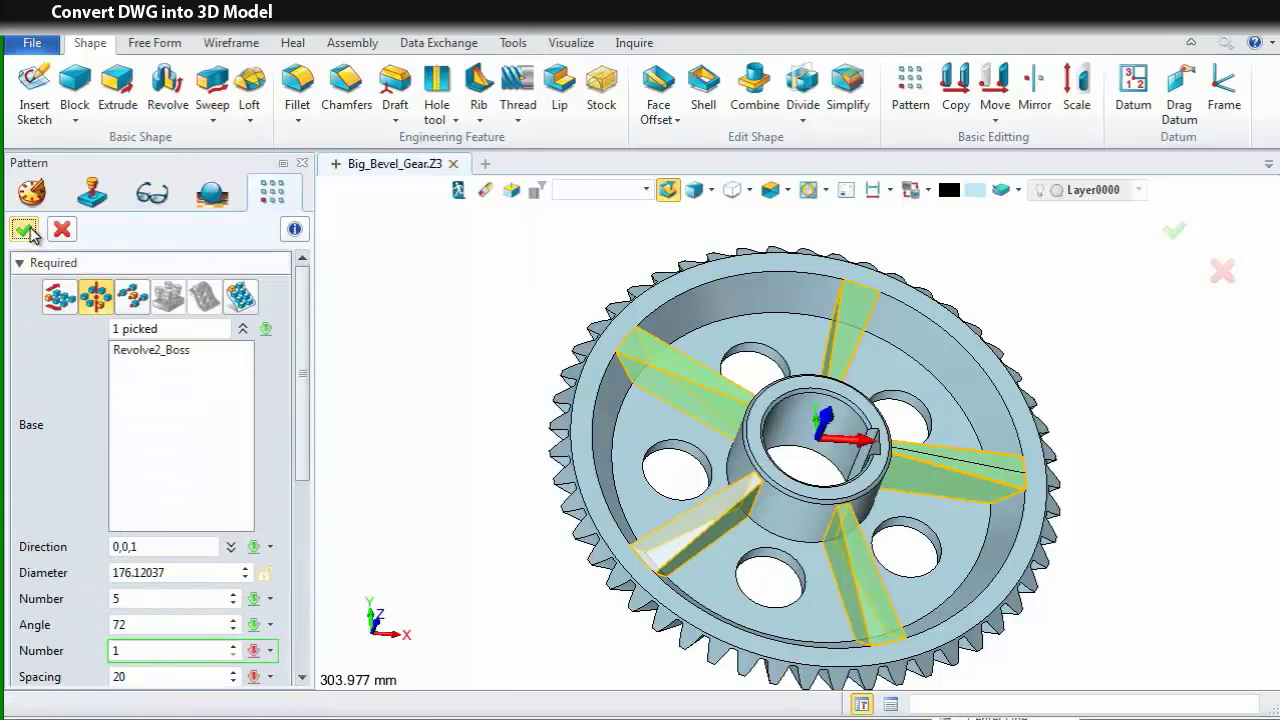